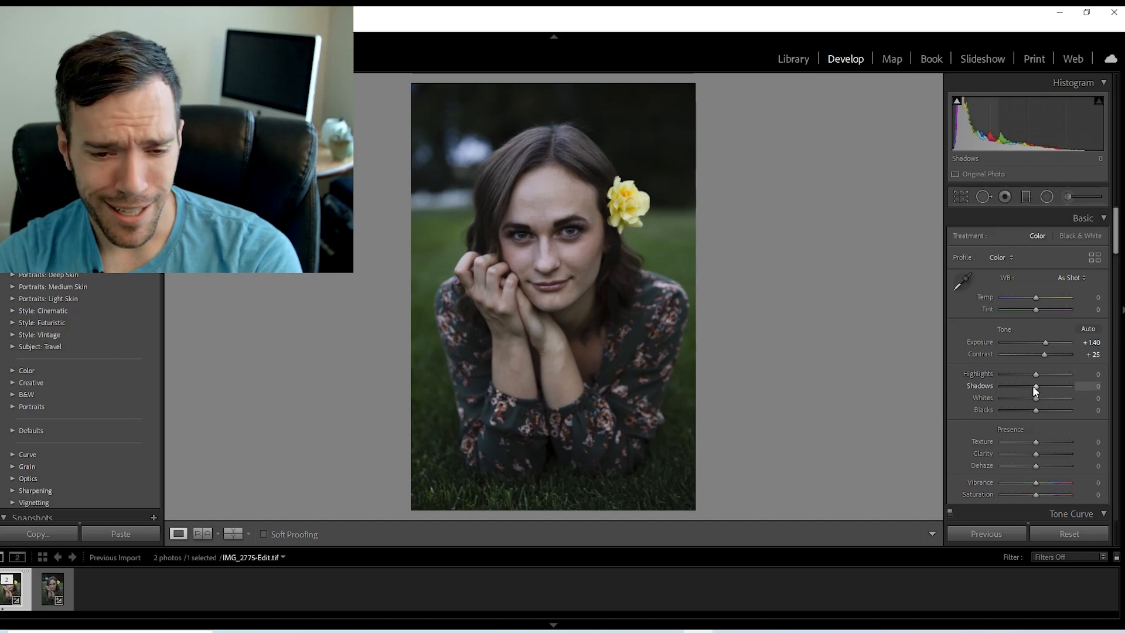
Set the photo's Highlights to +11, Shadows to -28 and white balance Temp to +11.
mouse_move(1035, 388)
mouse_down()
mouse_move(1027, 386)
mouse_move(1039, 374)
mouse_move(1026, 386)
mouse_up()
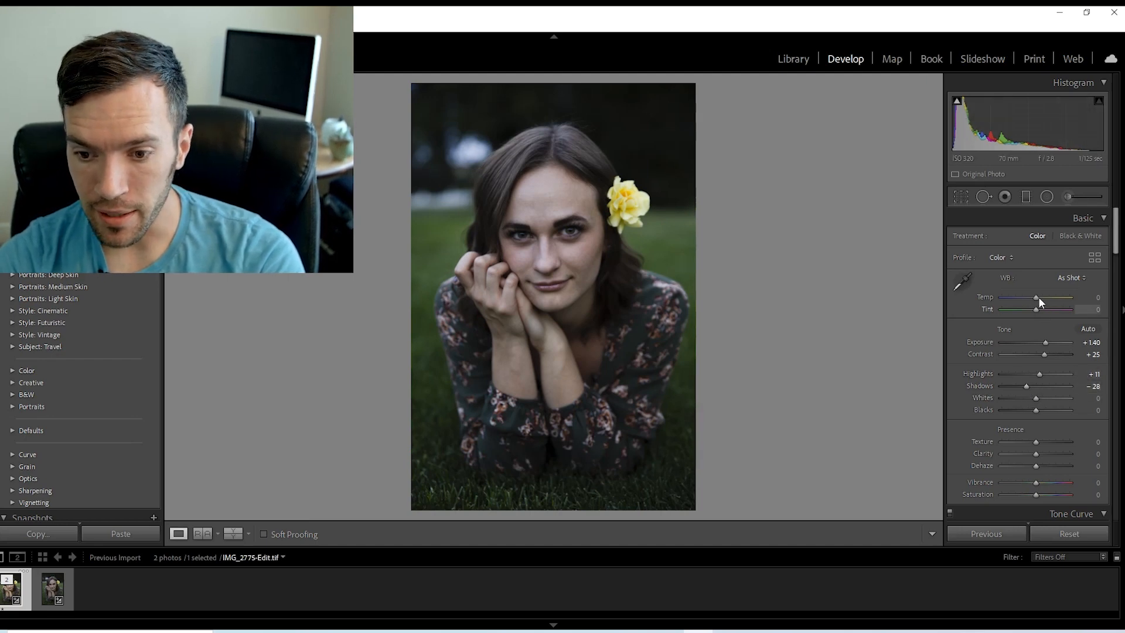
drag(1039, 295, 1043, 294)
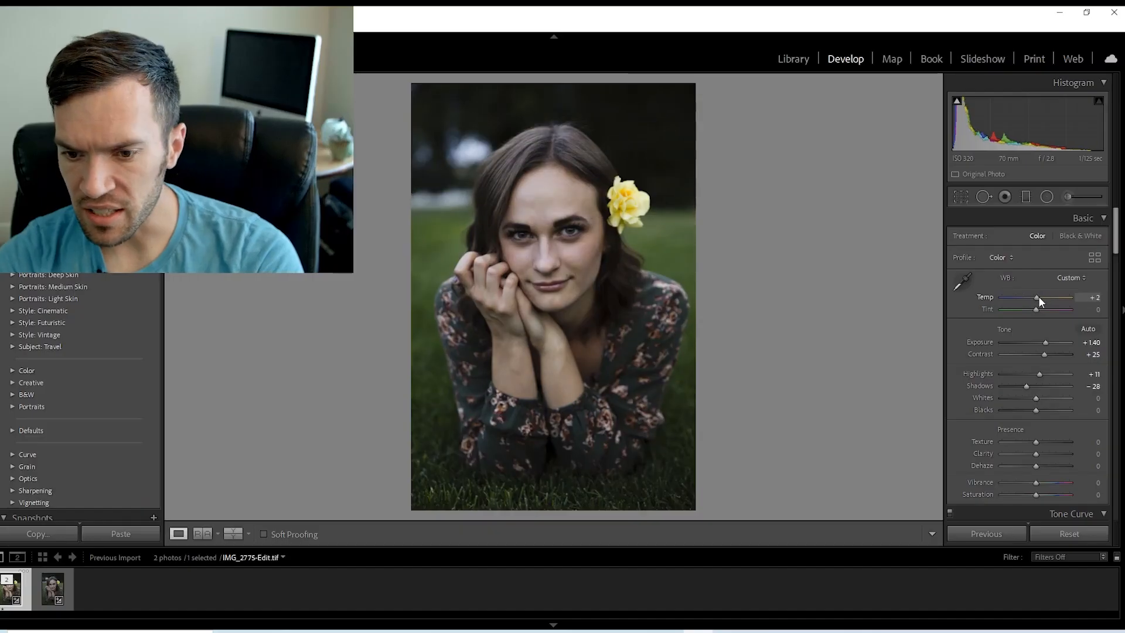
drag(1038, 297, 1042, 298)
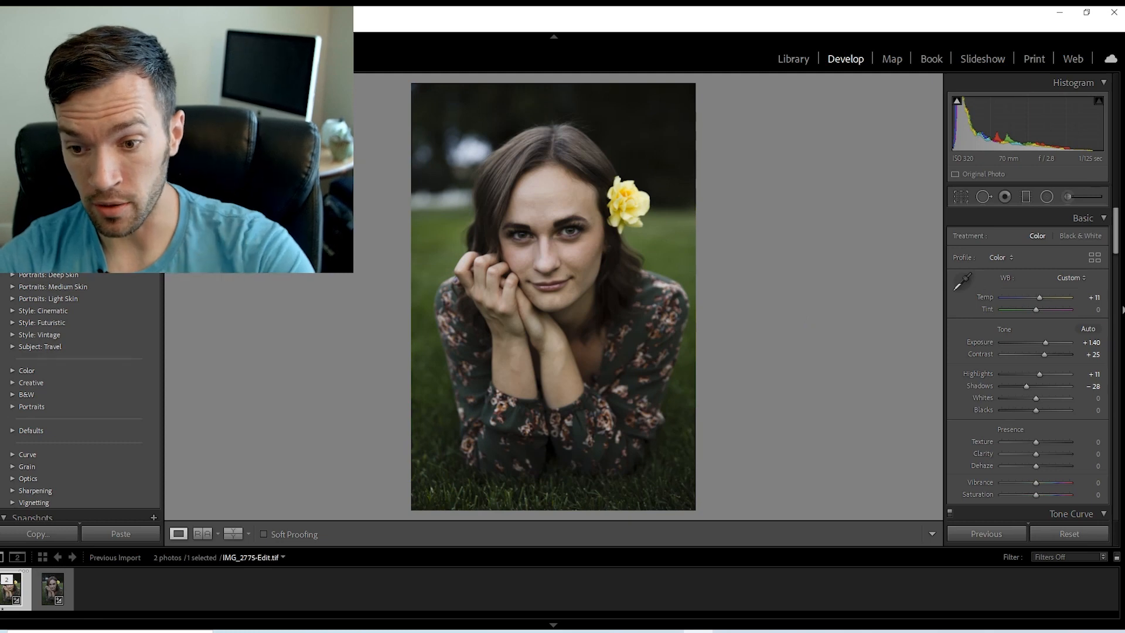
Shape the tone curve with points at 38/38 and 223/226, a black point lifted to 1/6 and slightly lowered whites, and compare it on and off.
scroll(1121, 308, down, 10)
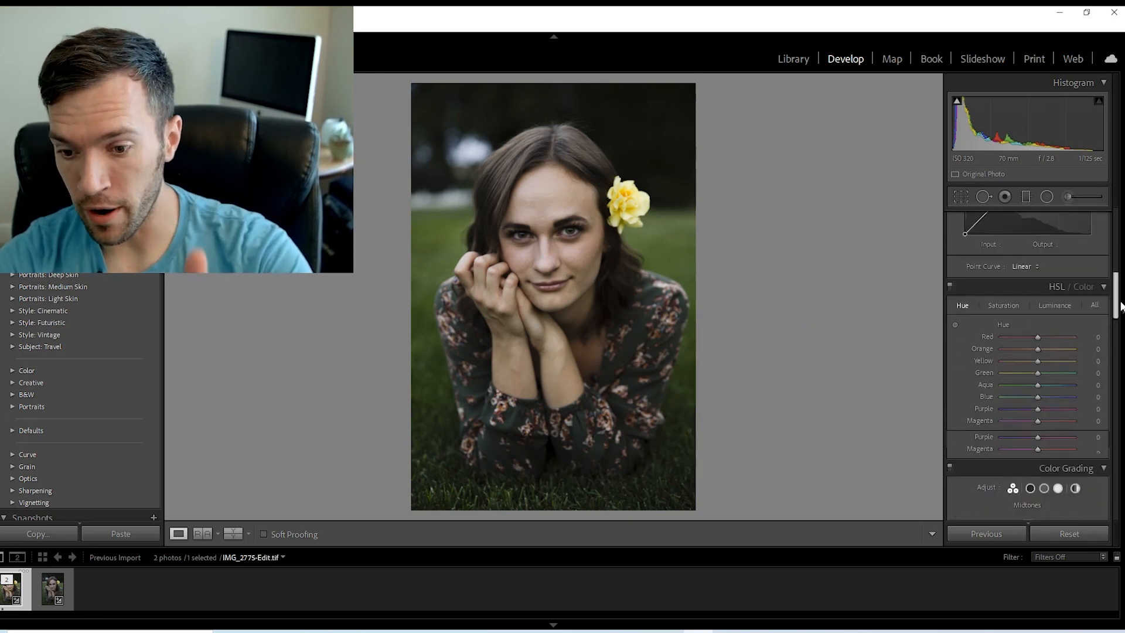
scroll(998, 304, up, 5)
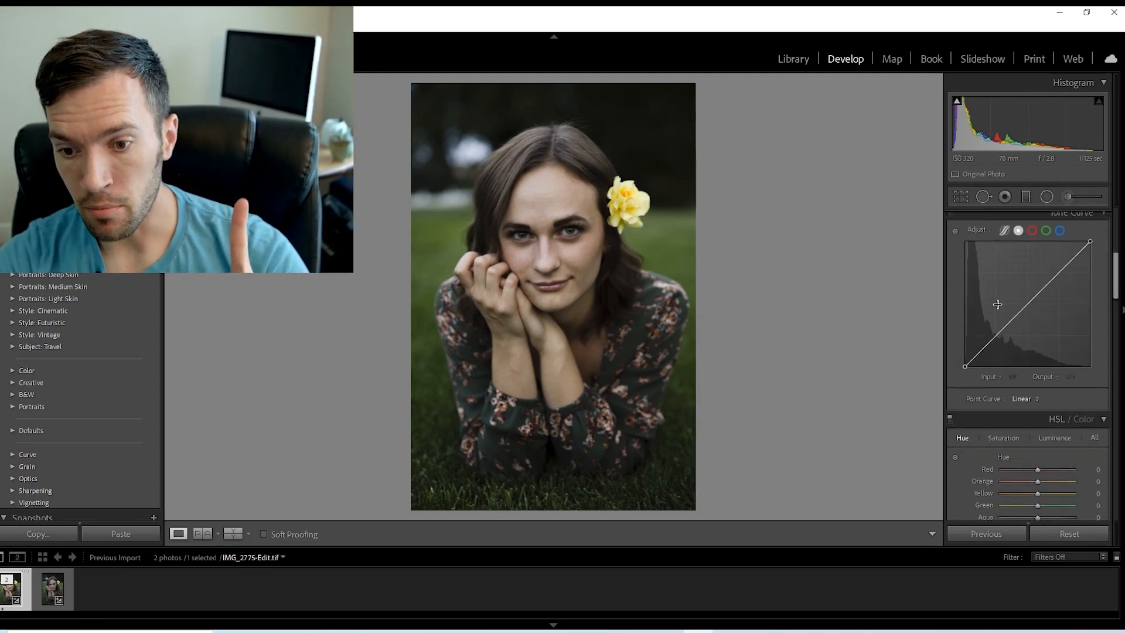
scroll(1117, 279, up, 1)
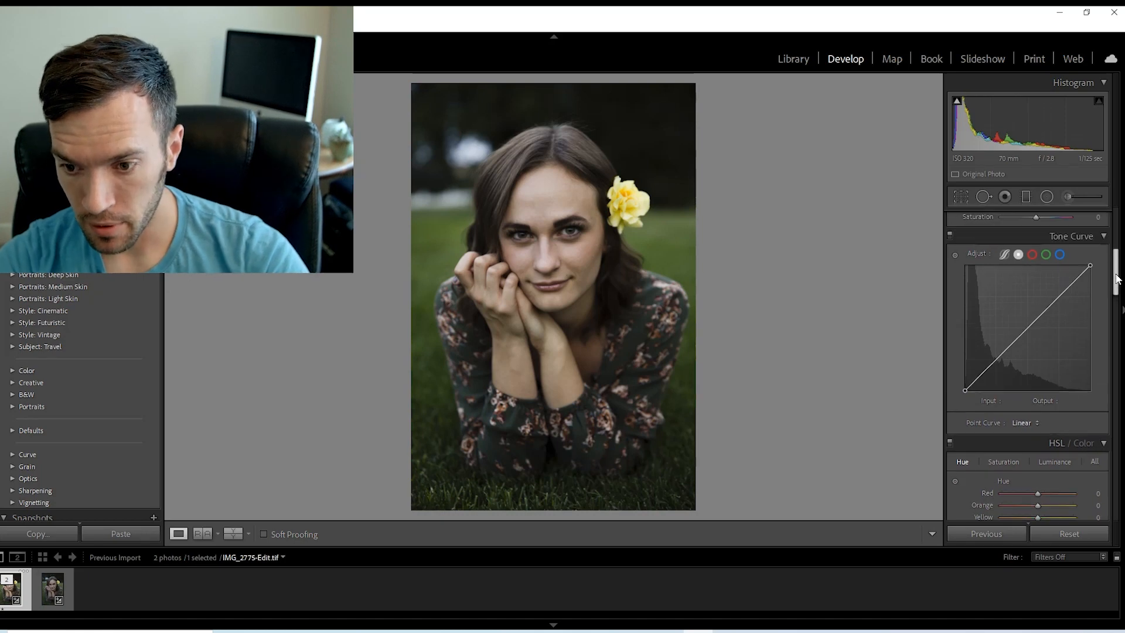
scroll(1117, 279, up, 1)
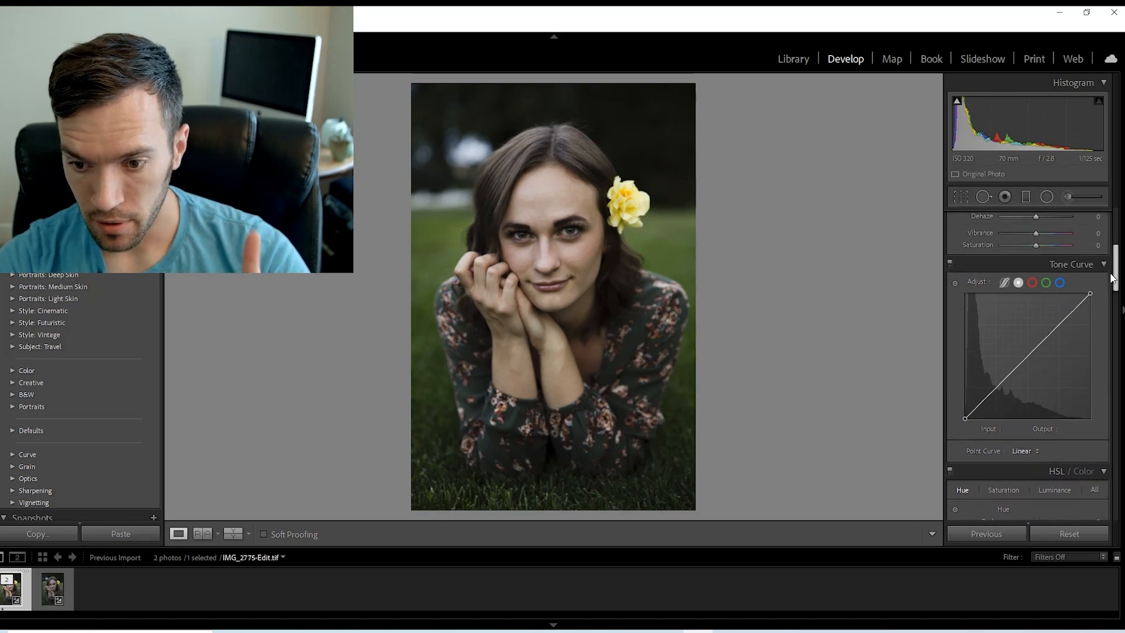
click(982, 402)
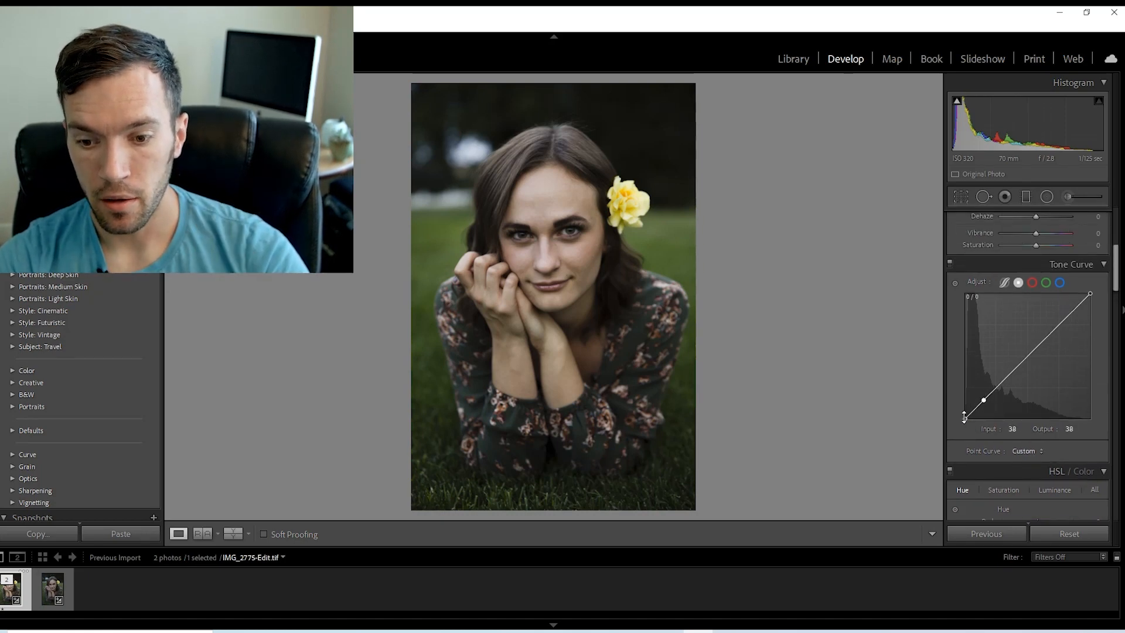
drag(964, 418, 964, 414)
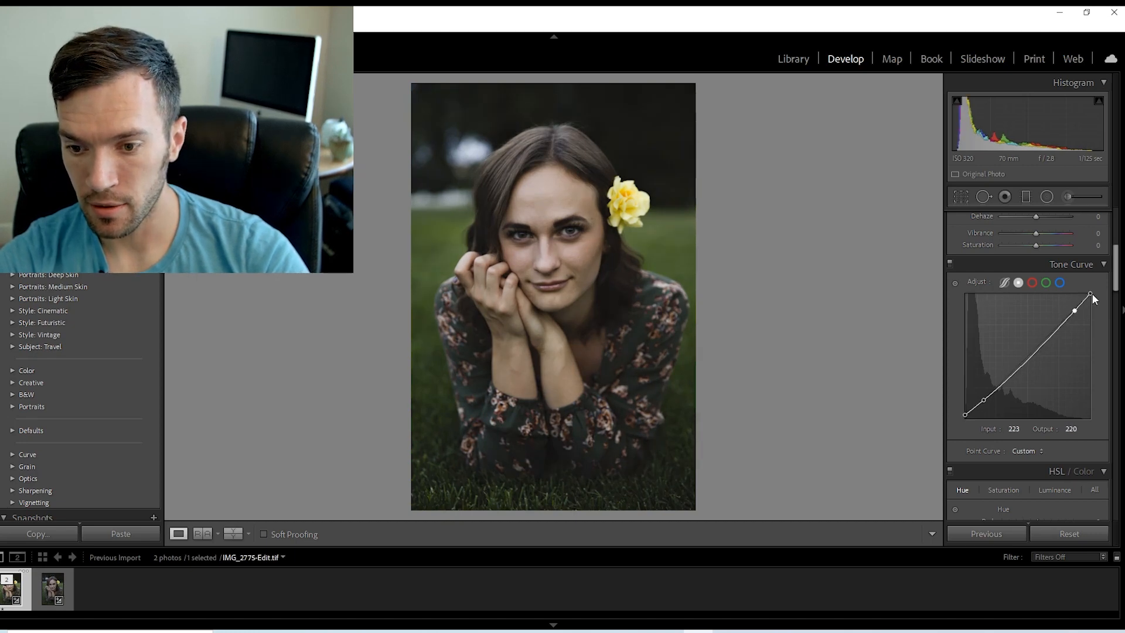
drag(1090, 293, 1075, 307)
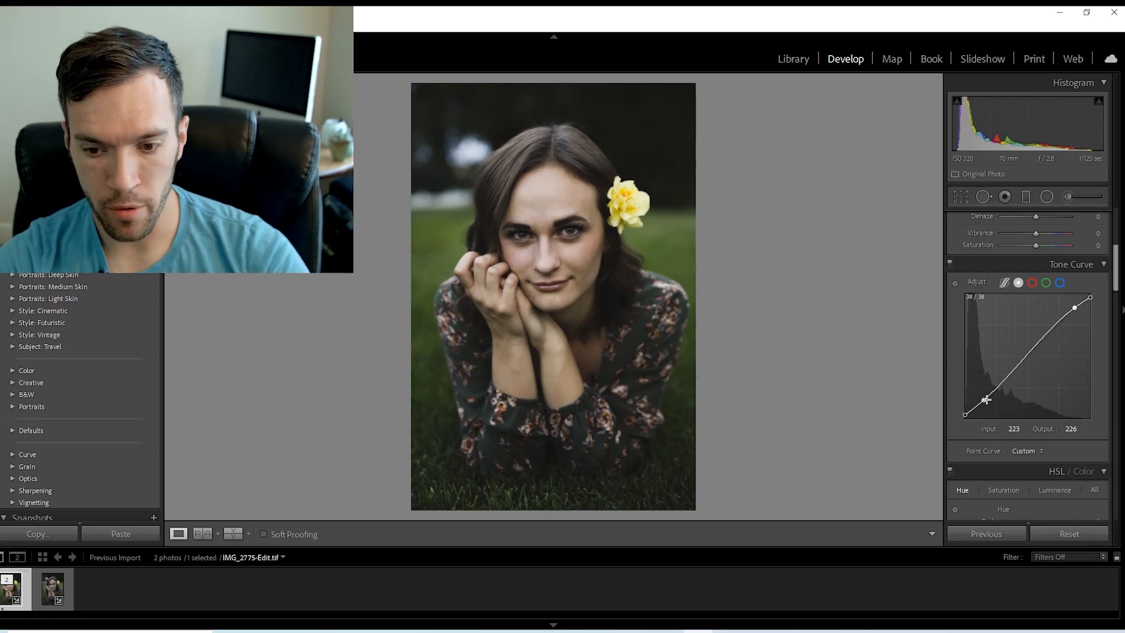
drag(984, 401, 964, 417)
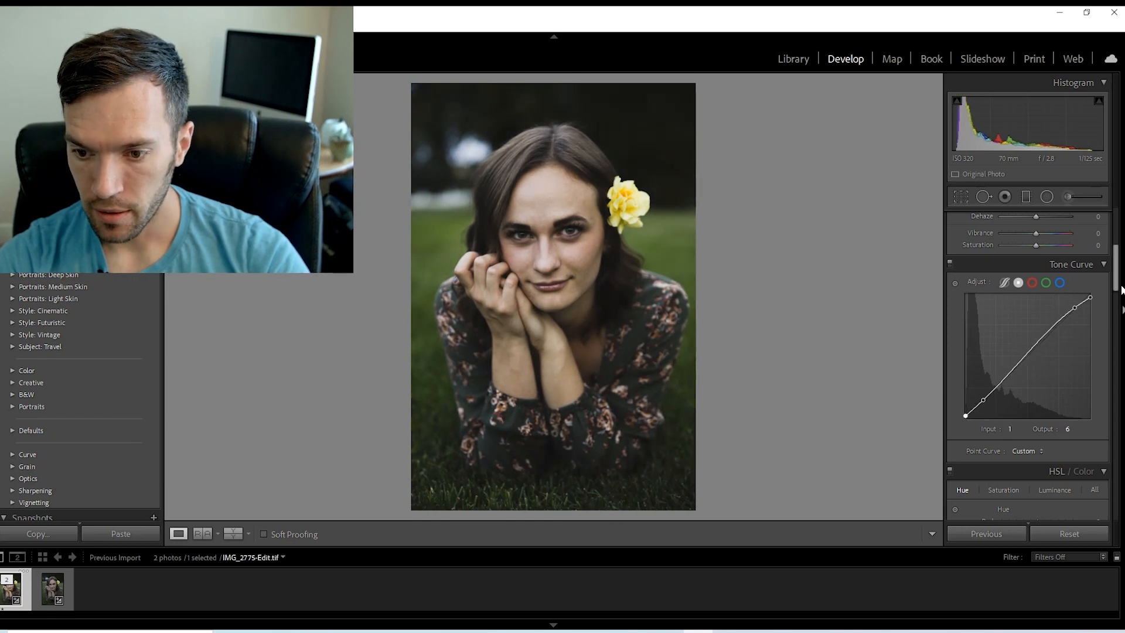
click(950, 263)
click(950, 263)
click(950, 263)
click(950, 263)
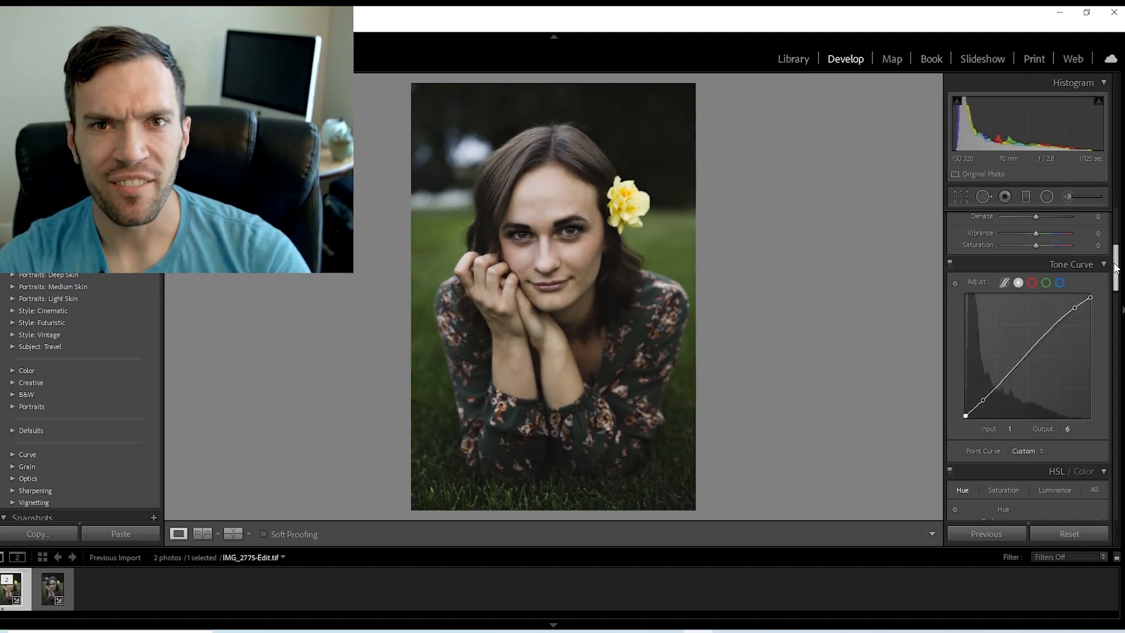
Shift the HSL hue of the greens to +100 and the aquas to +37.
drag(1116, 267, 1116, 288)
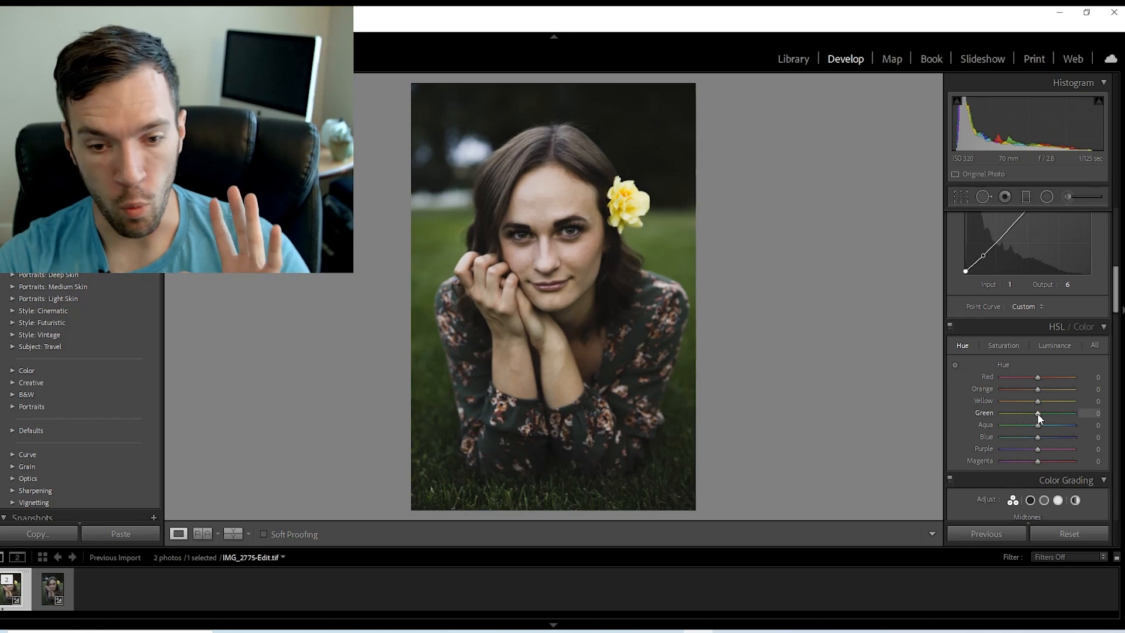
drag(1035, 414, 1074, 414)
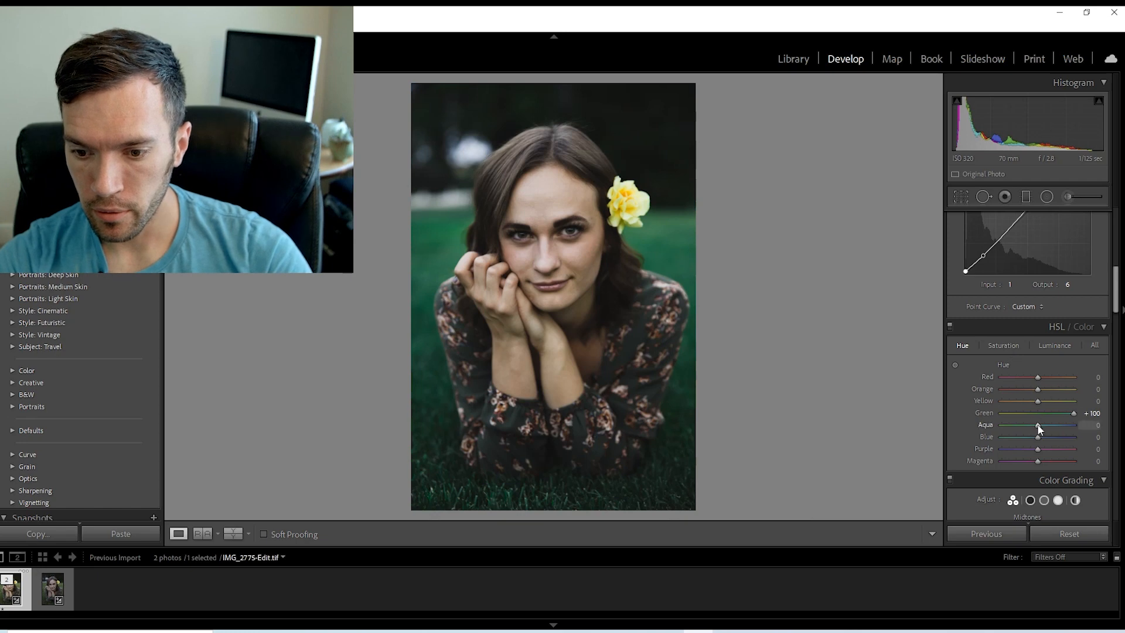
mouse_move(1037, 425)
mouse_down()
mouse_move(1087, 424)
mouse_move(1052, 421)
mouse_up()
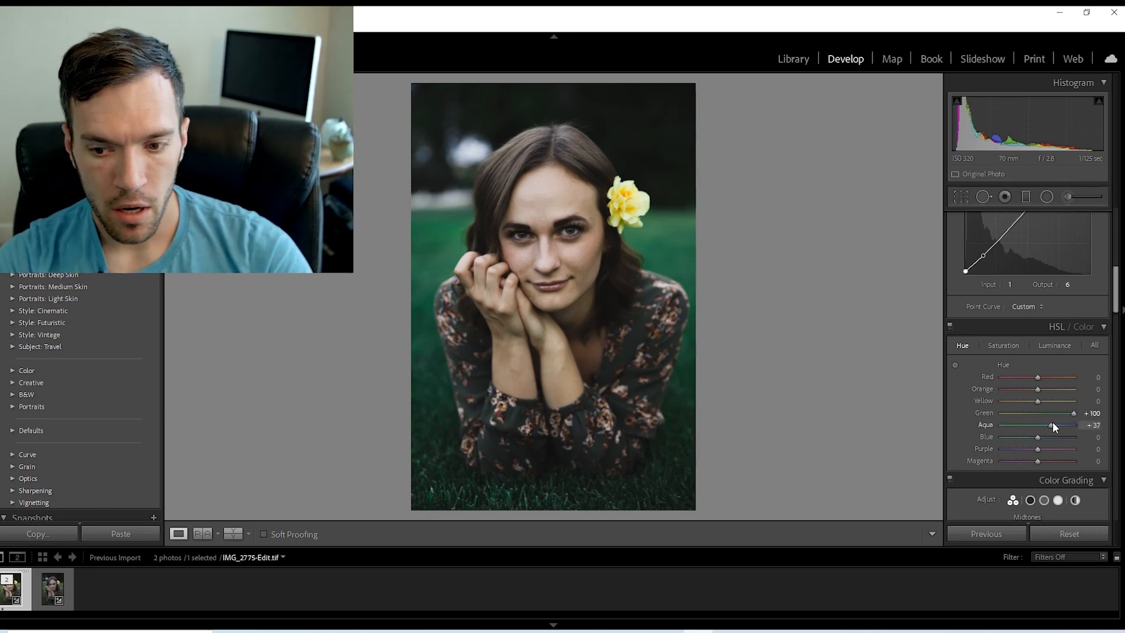
Reduce the HSL saturation of Green to -55 and Aqua to -17, and refine the Green hue to +98.
click(1007, 346)
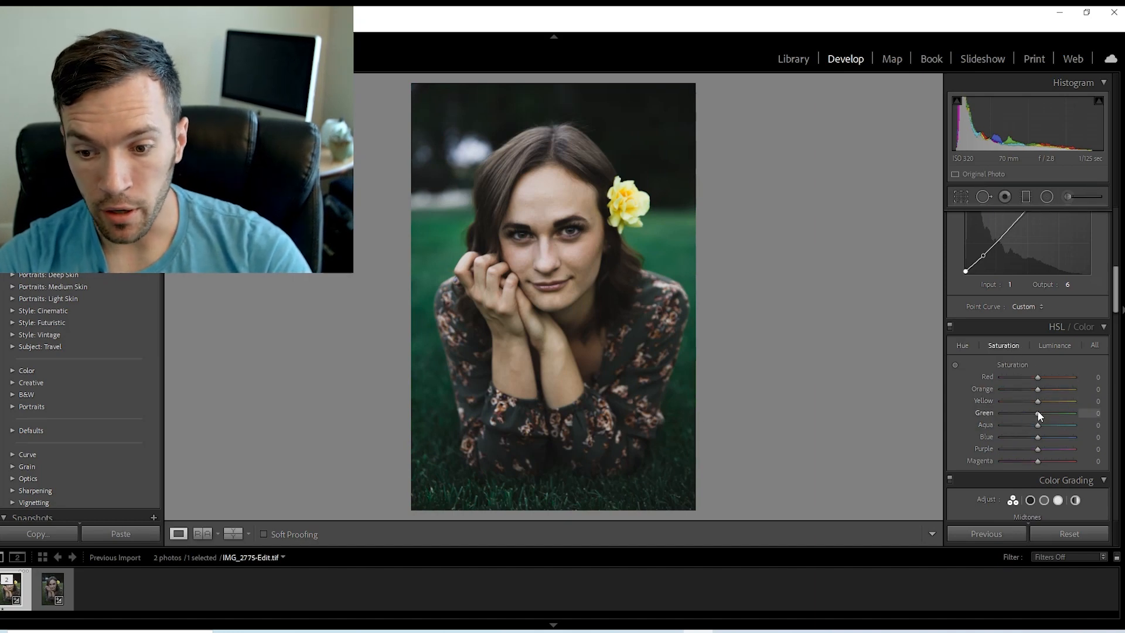
mouse_move(1038, 414)
mouse_down()
mouse_move(1023, 414)
mouse_move(1032, 424)
mouse_up()
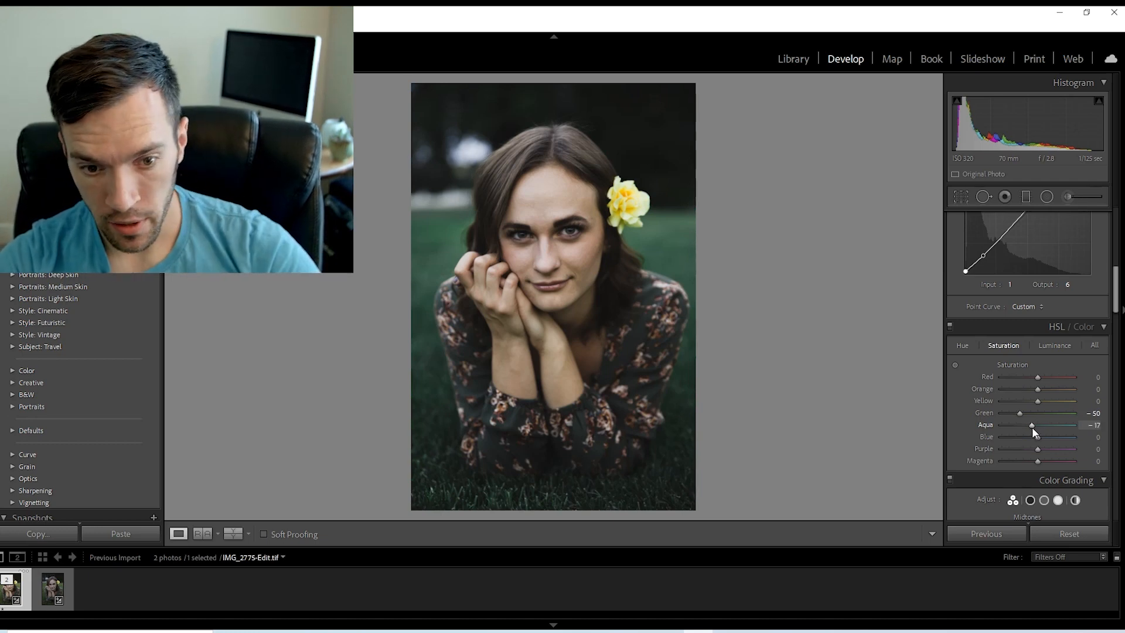
drag(1020, 412, 1018, 416)
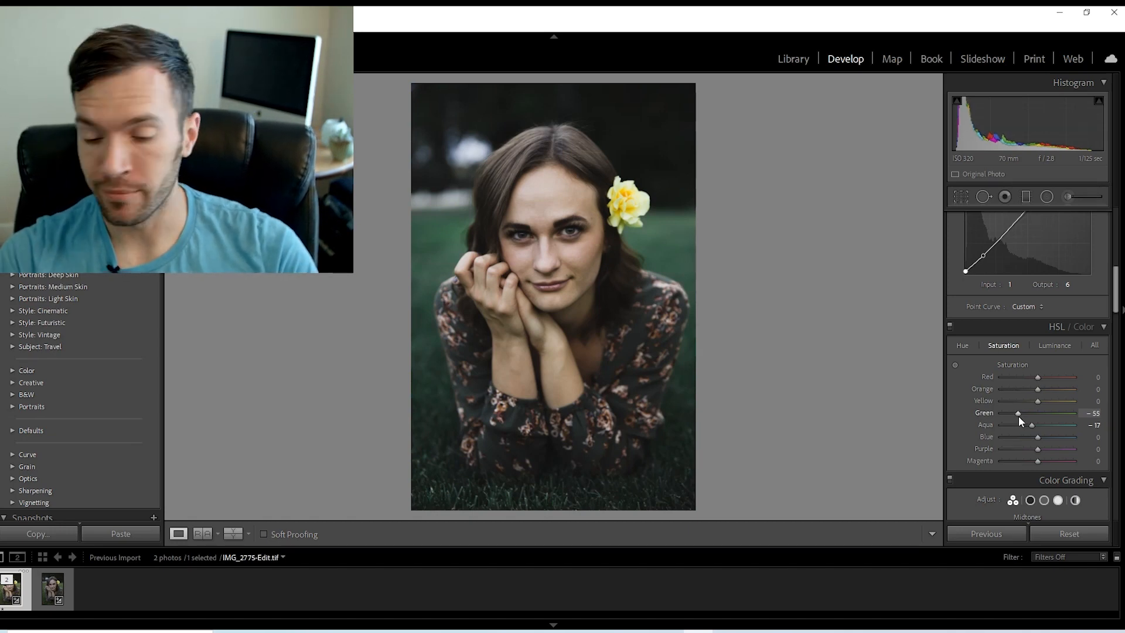
click(963, 345)
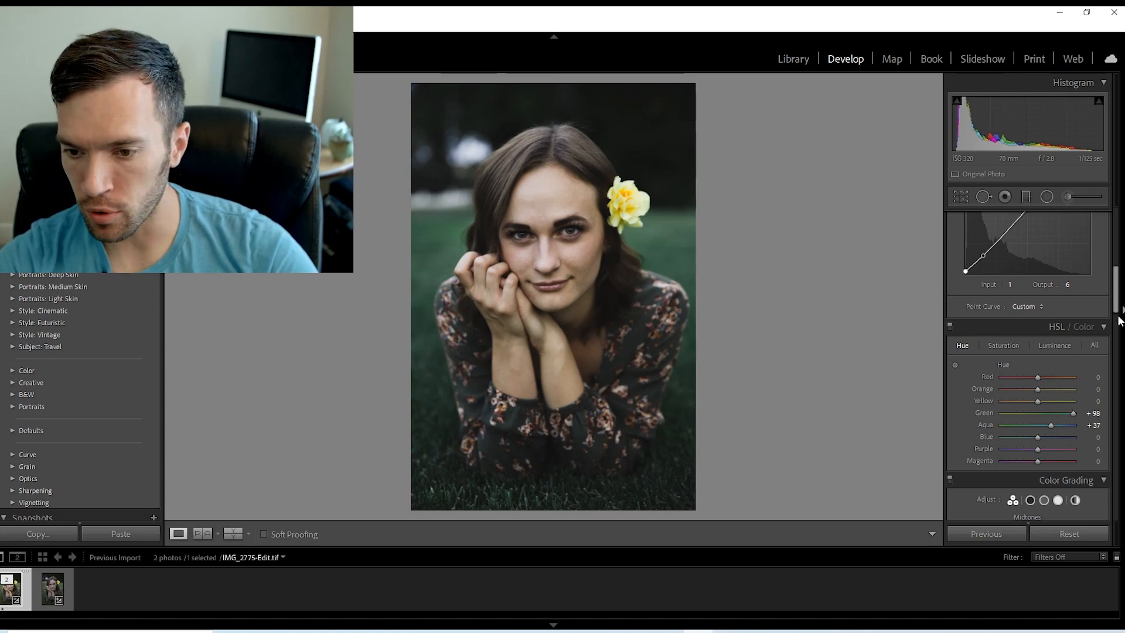
Warm the white balance Temp to +12 and raise Contrast to +37 in the basic adjustments.
drag(1116, 297, 1114, 230)
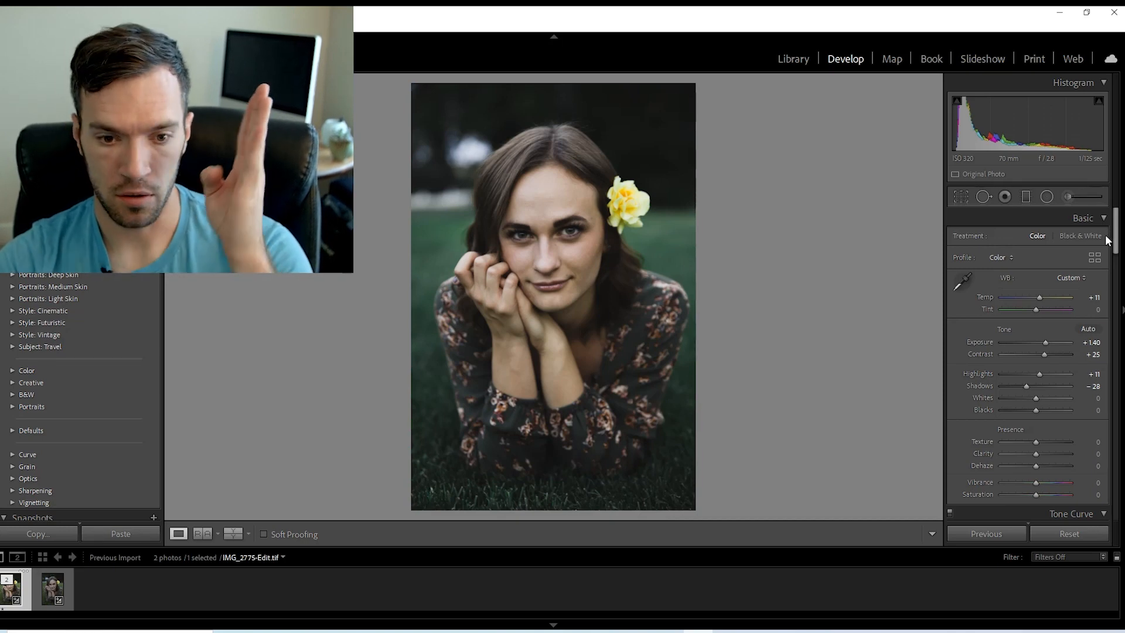
drag(1040, 298, 1040, 297)
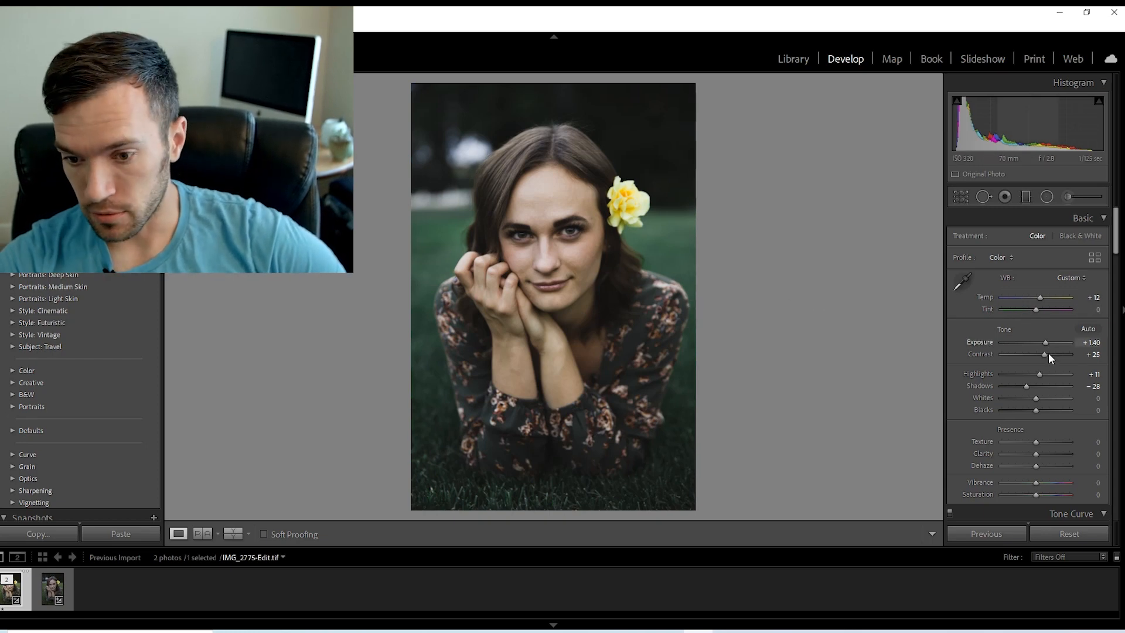
drag(1046, 356, 1052, 357)
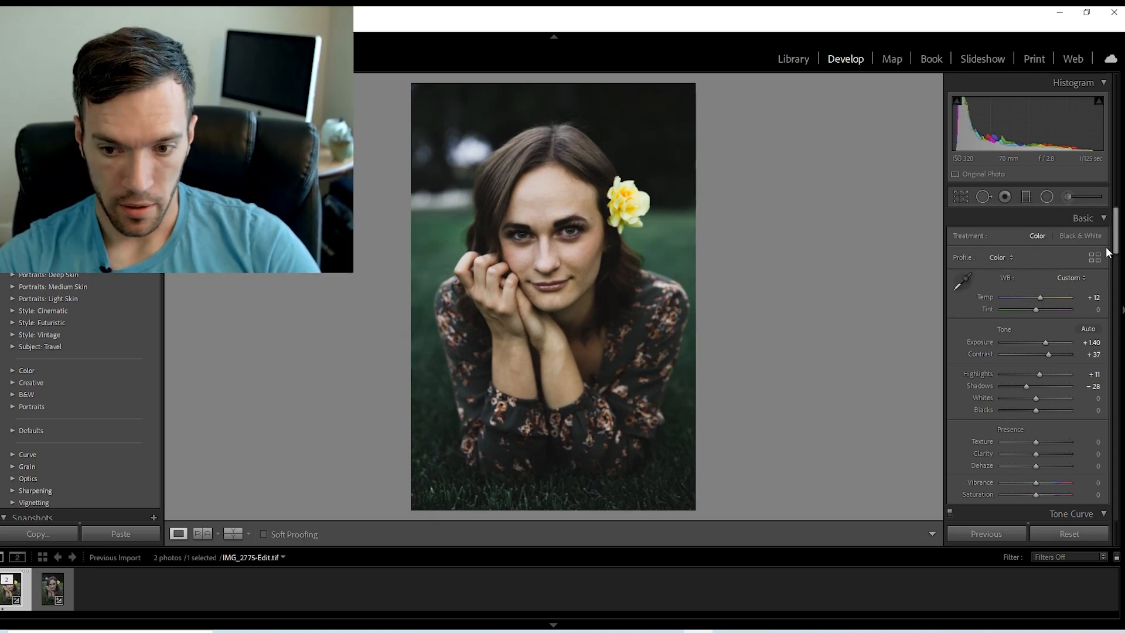
Set the photo's overall Vibrance to +16 and Saturation to -5.
scroll(1081, 281, down, 3)
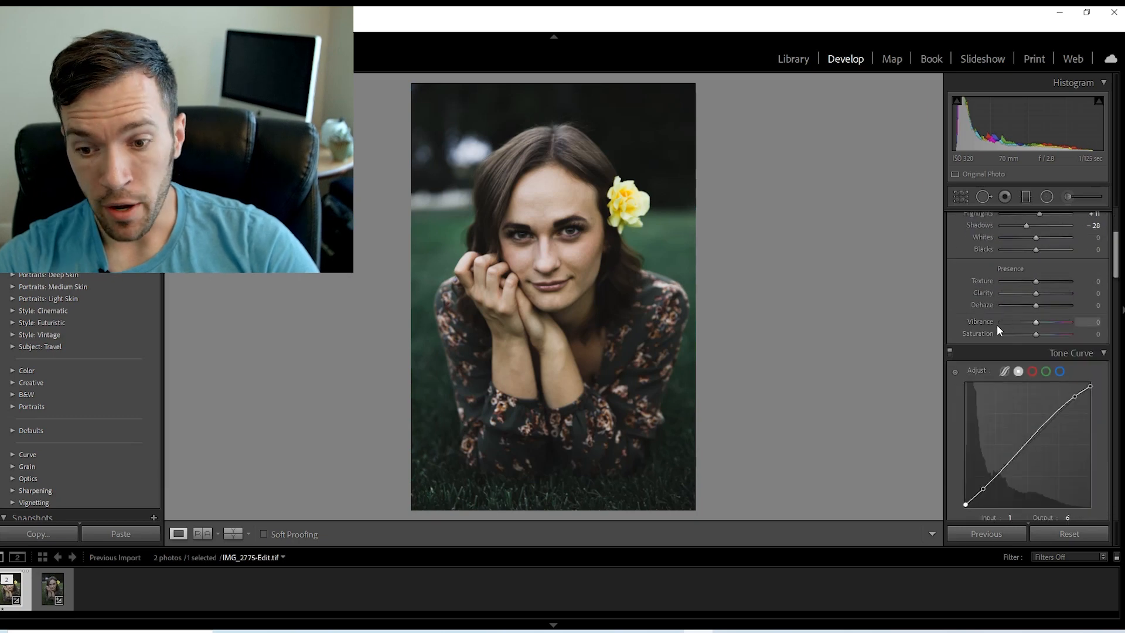
drag(1035, 321, 1043, 321)
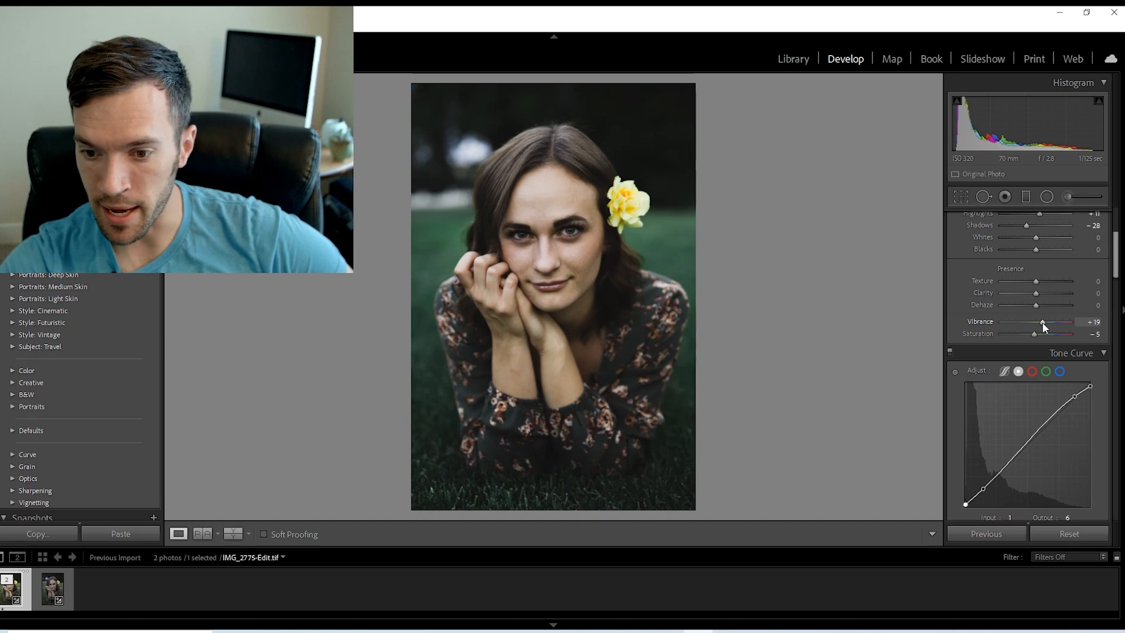
drag(1042, 322, 1041, 322)
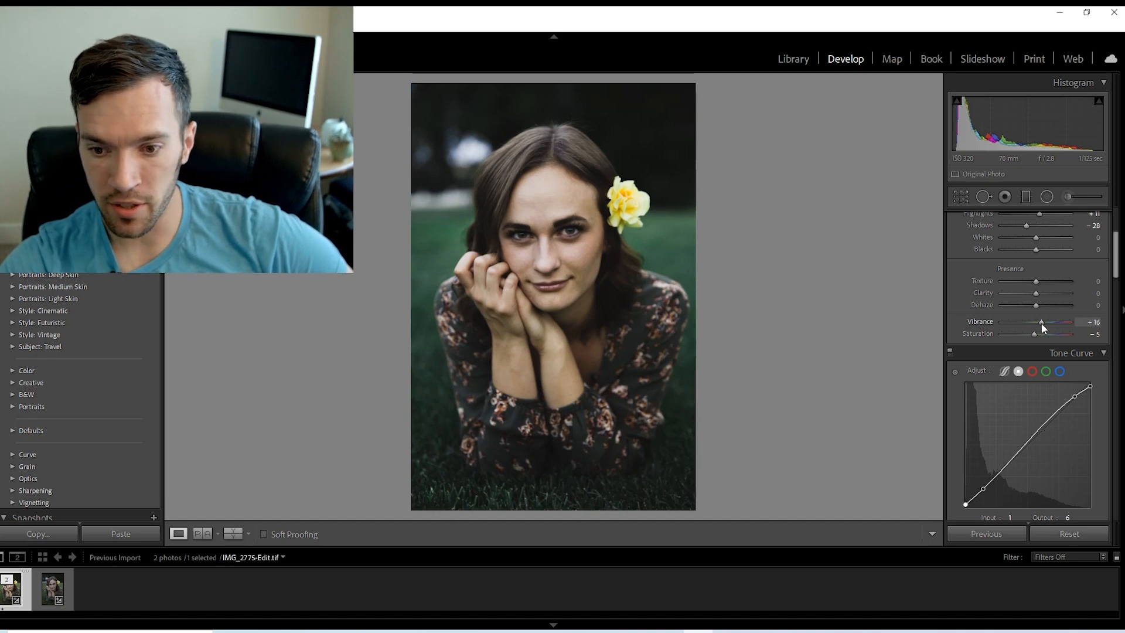
Readjust the tone settings to Highlights -2 and Shadows -23.
drag(1117, 264, 1116, 256)
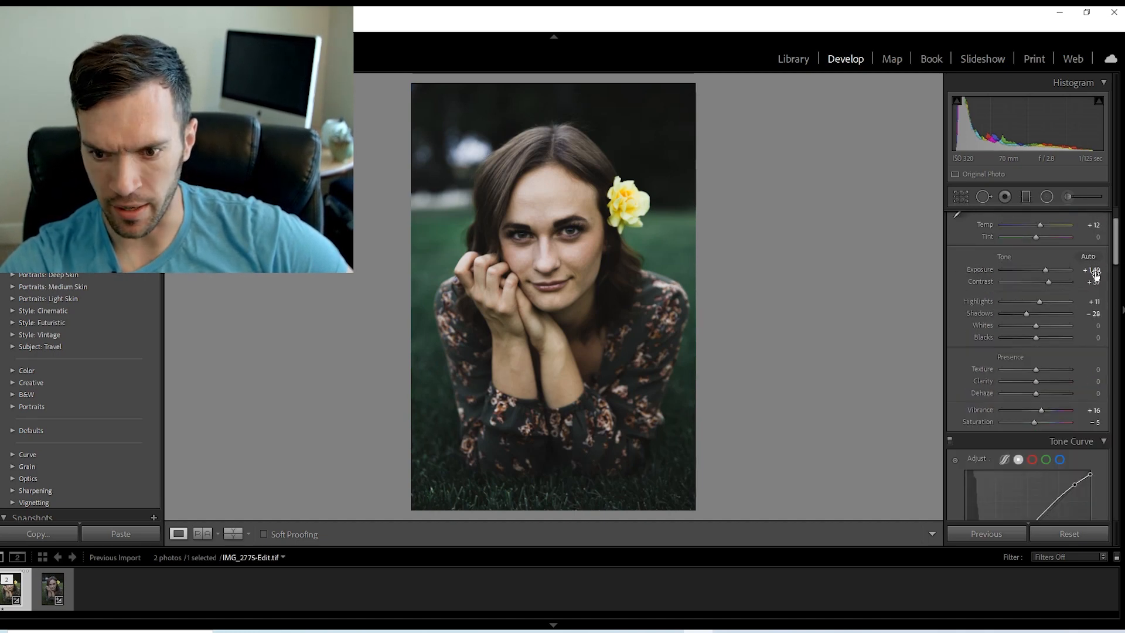
click(1036, 301)
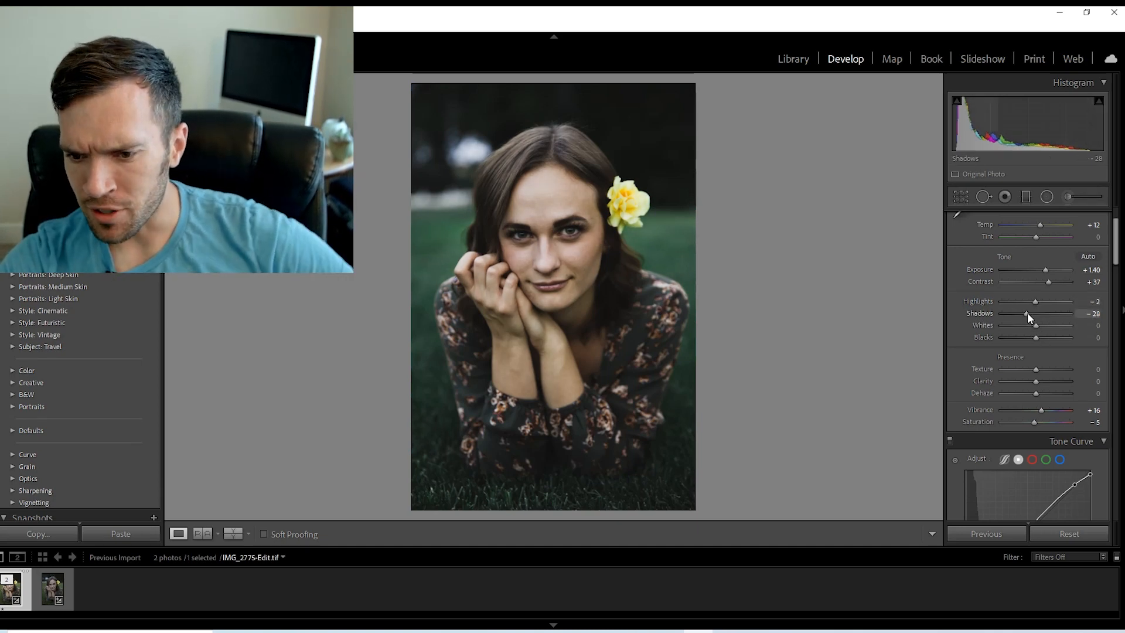
click(1028, 312)
click(1029, 311)
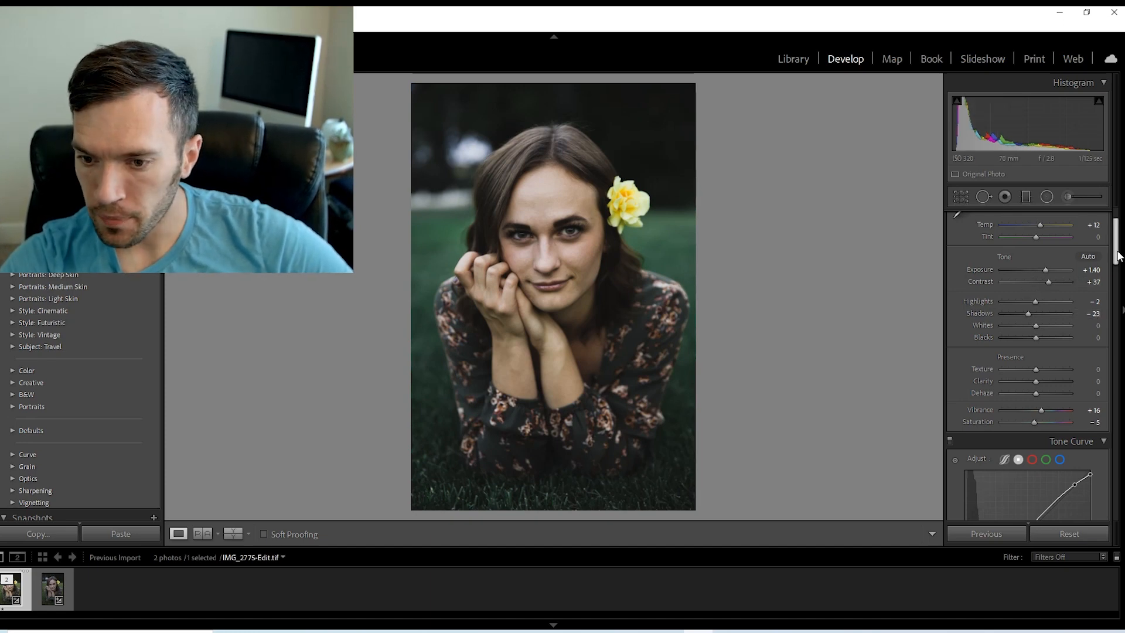
Set the presence adjustments to Clarity +7, Texture +12 and Dehaze +2.
drag(1119, 256, 1121, 262)
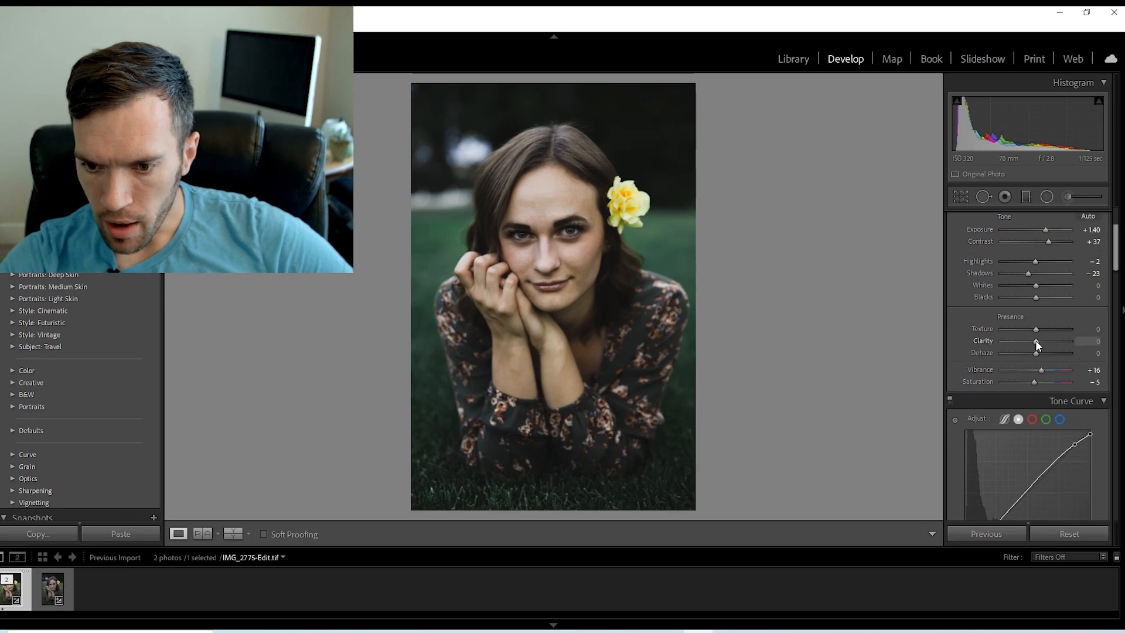
drag(1035, 340, 1036, 341)
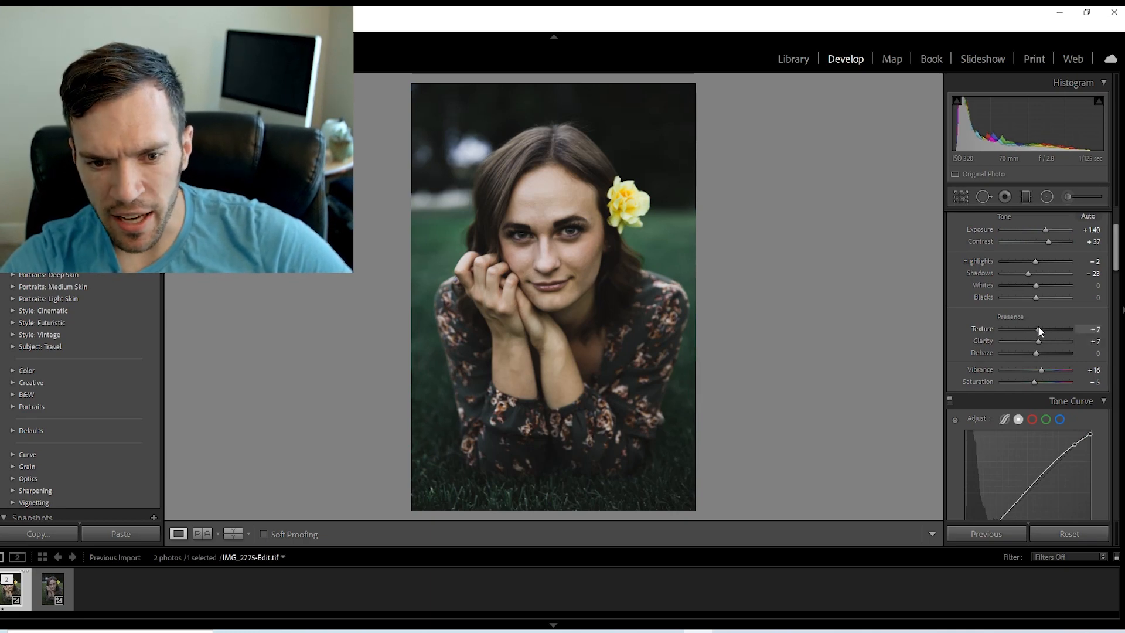
drag(1038, 329, 1076, 335)
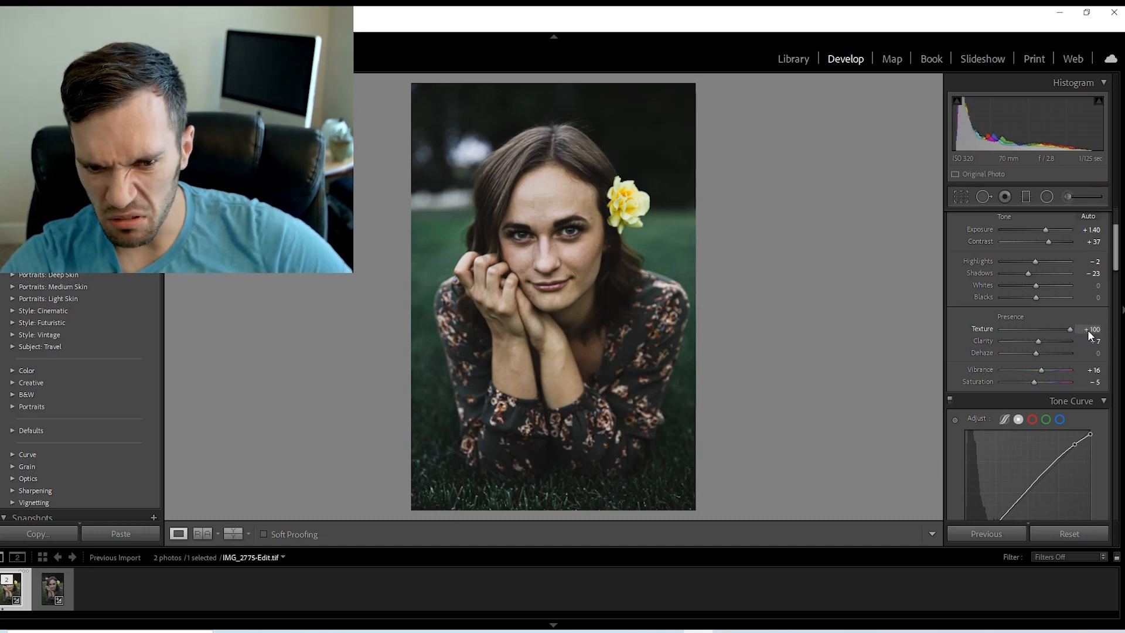
drag(1043, 328, 1040, 328)
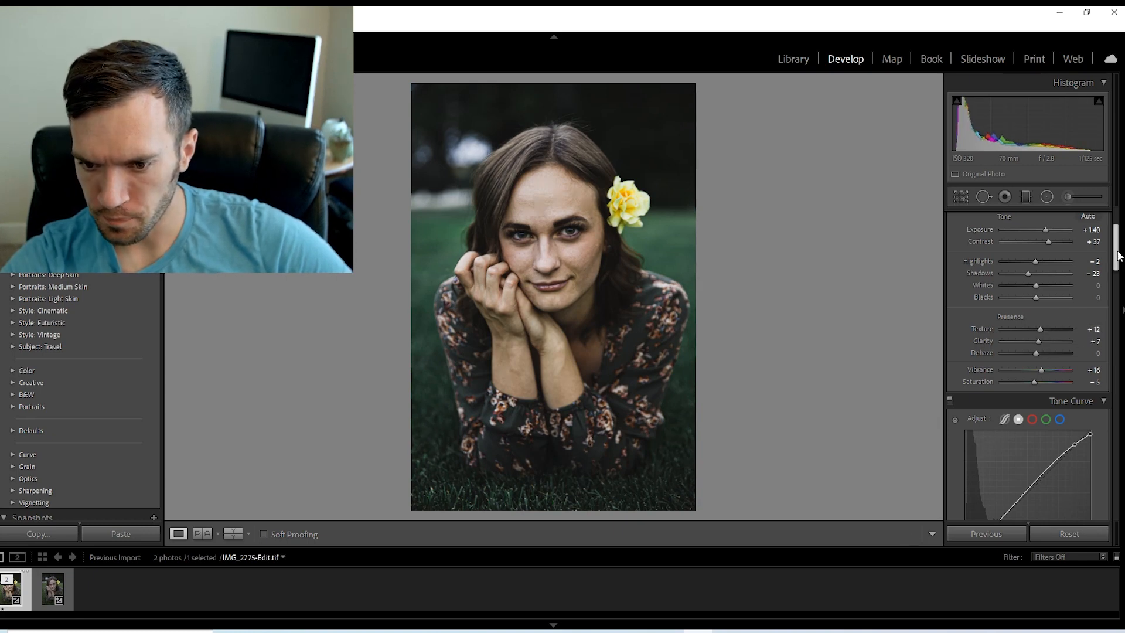
mouse_move(1117, 256)
mouse_down()
mouse_move(1118, 278)
mouse_move(1117, 253)
mouse_up()
mouse_move(1034, 374)
mouse_down()
mouse_move(1071, 360)
mouse_move(1027, 371)
mouse_move(1037, 374)
mouse_up()
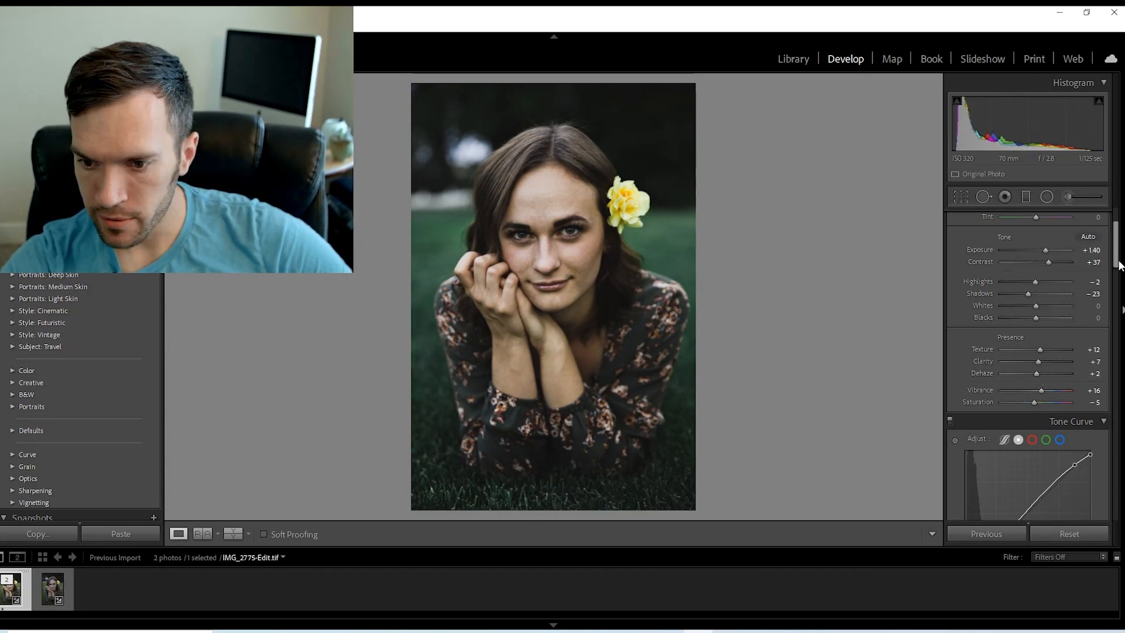
Boost the HSL saturation of Red to +7 and Orange to +18.
drag(1118, 252, 1121, 298)
click(1003, 336)
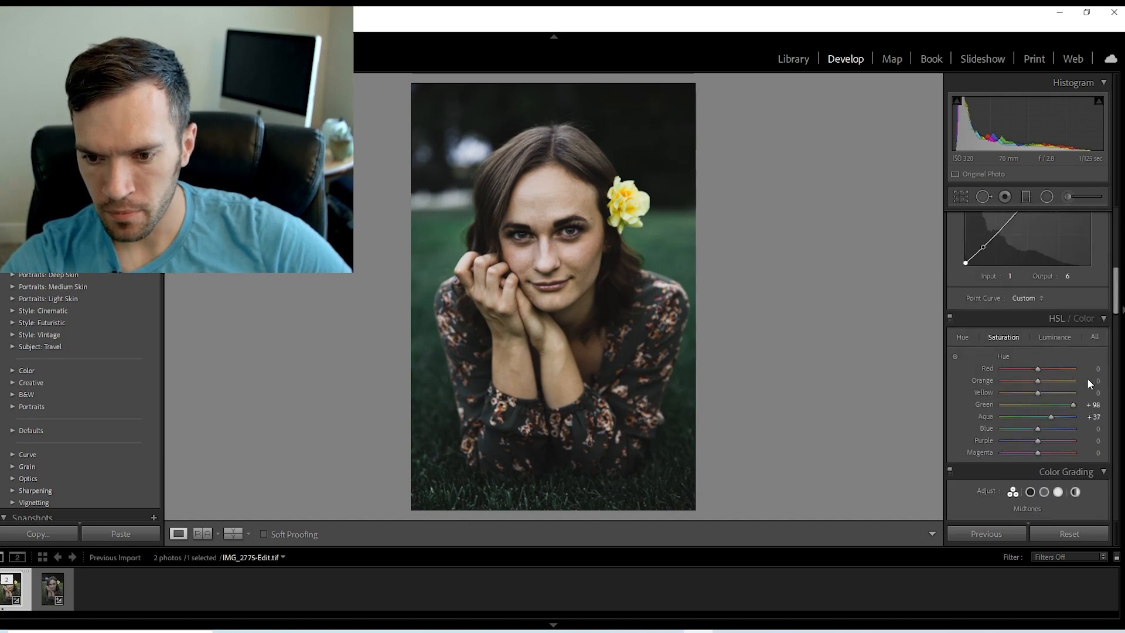
drag(1041, 381, 1043, 379)
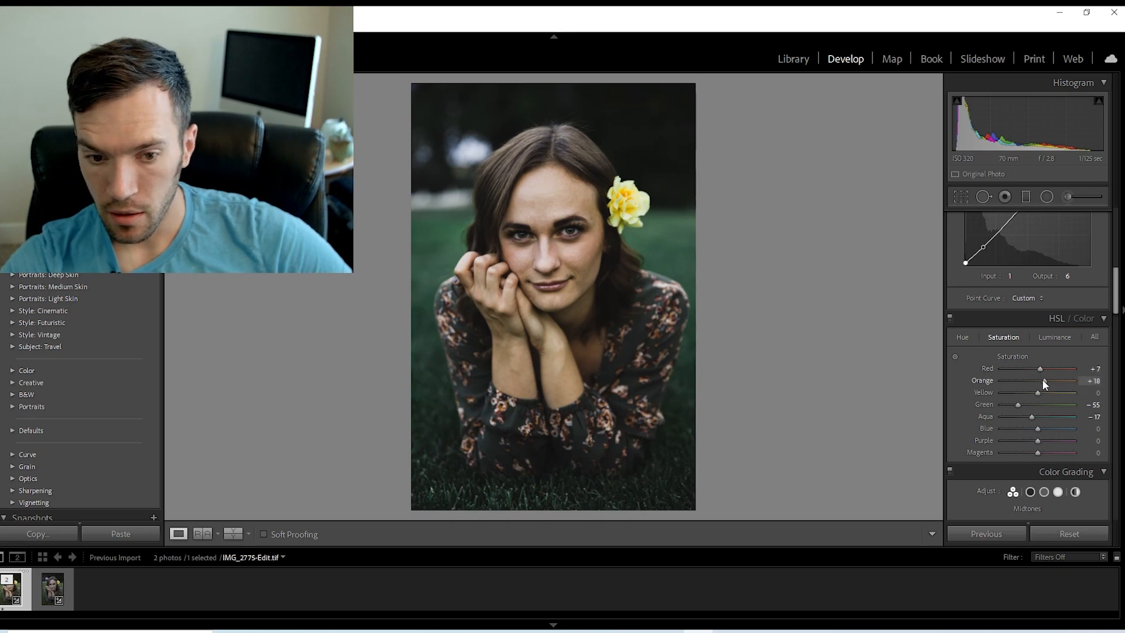
Set the HSL luminance of Red to +7 and Orange to +8.
click(1055, 337)
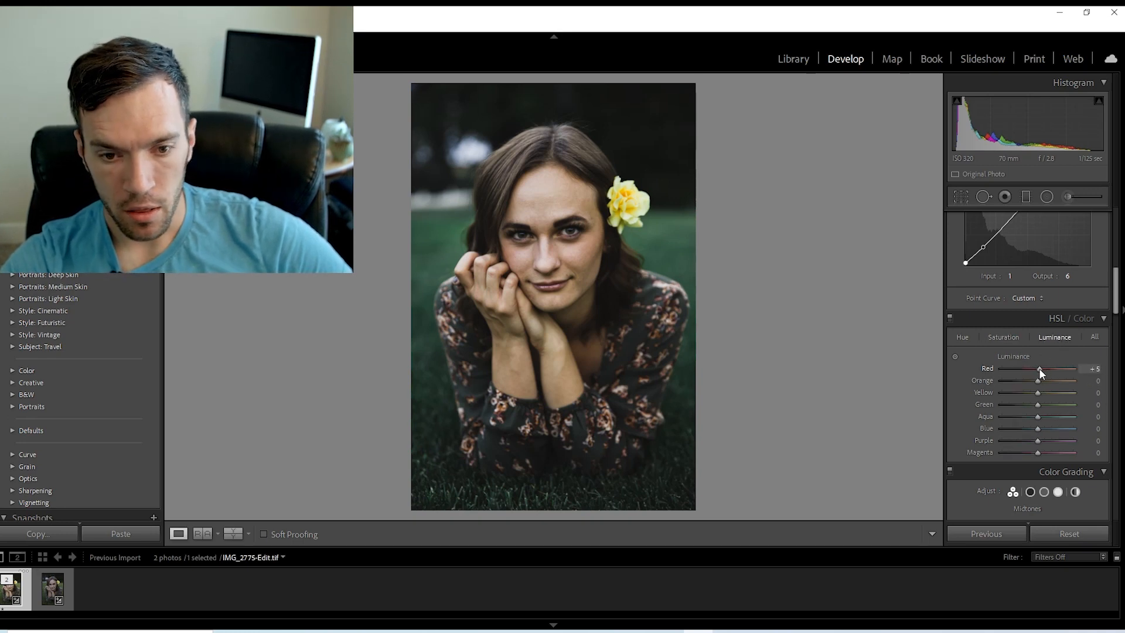
drag(1039, 368, 1040, 381)
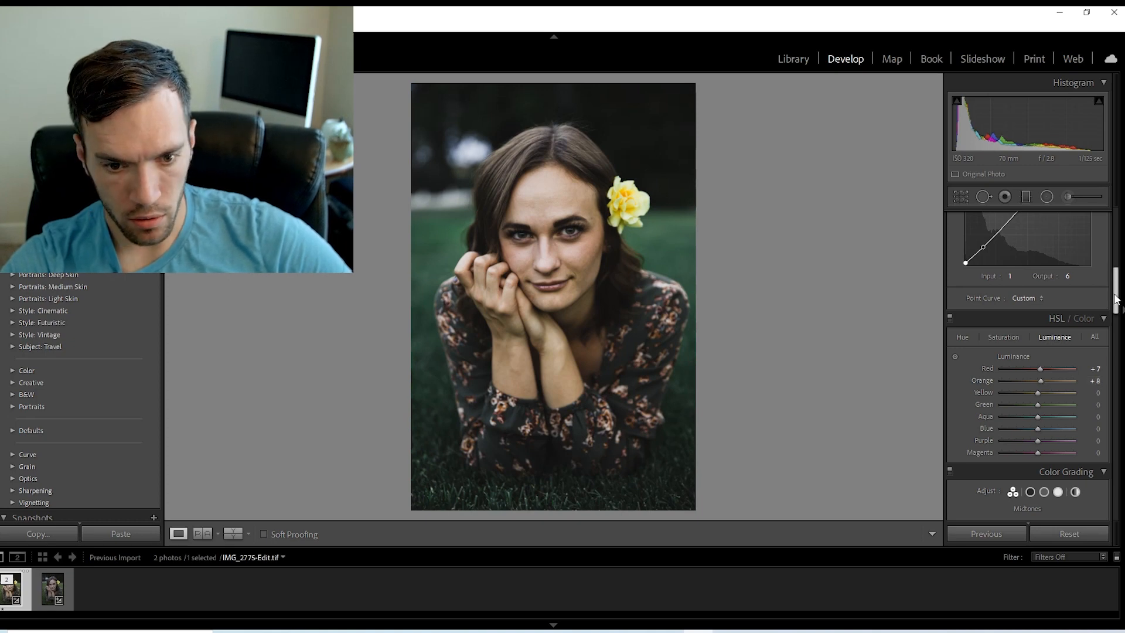
Lower the HSL saturation of Green to -73 and Aqua to -40, and shift their hues to +100 and +52.
mouse_move(1117, 299)
mouse_down()
mouse_move(1118, 323)
mouse_move(1120, 303)
mouse_up()
click(1002, 297)
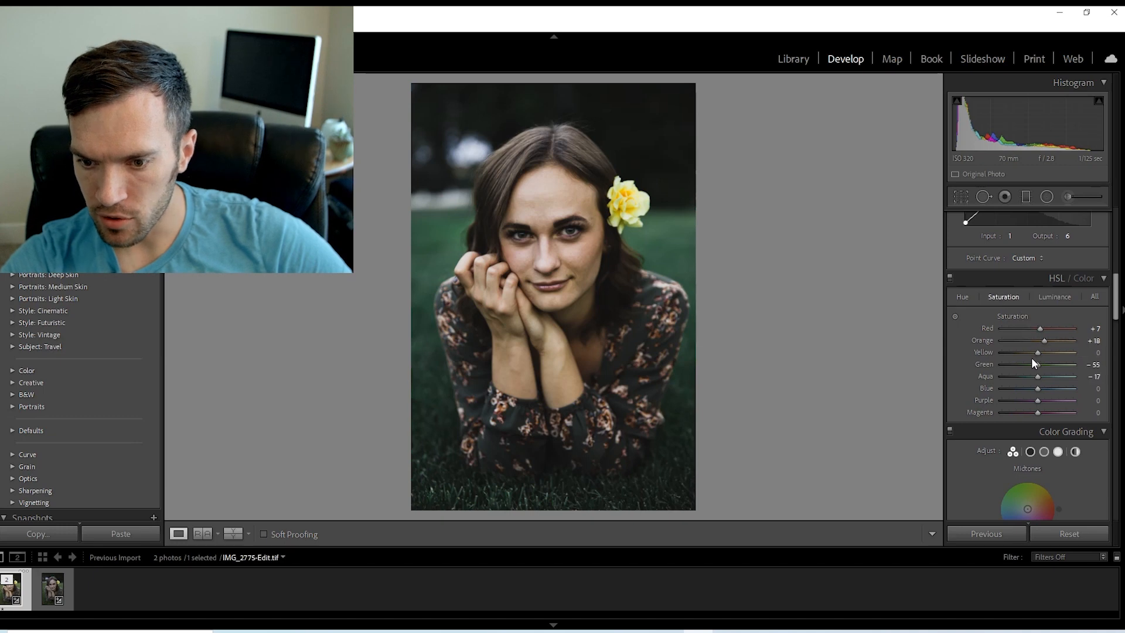
drag(1014, 363, 1053, 364)
click(968, 300)
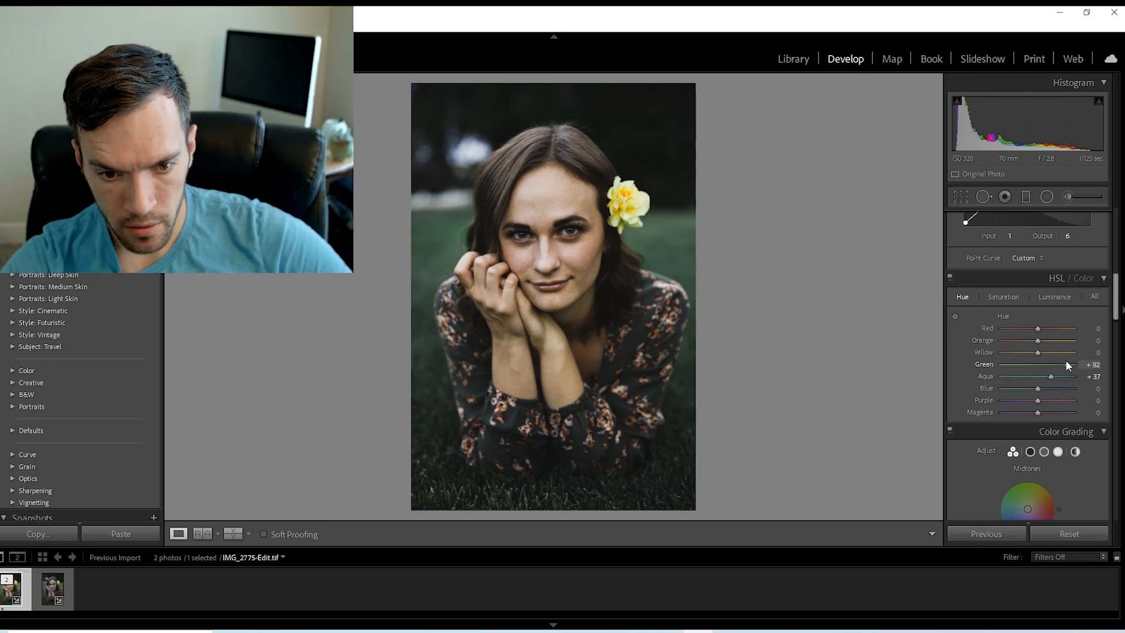
mouse_move(1071, 360)
mouse_down()
mouse_move(1084, 378)
mouse_move(1060, 377)
mouse_up()
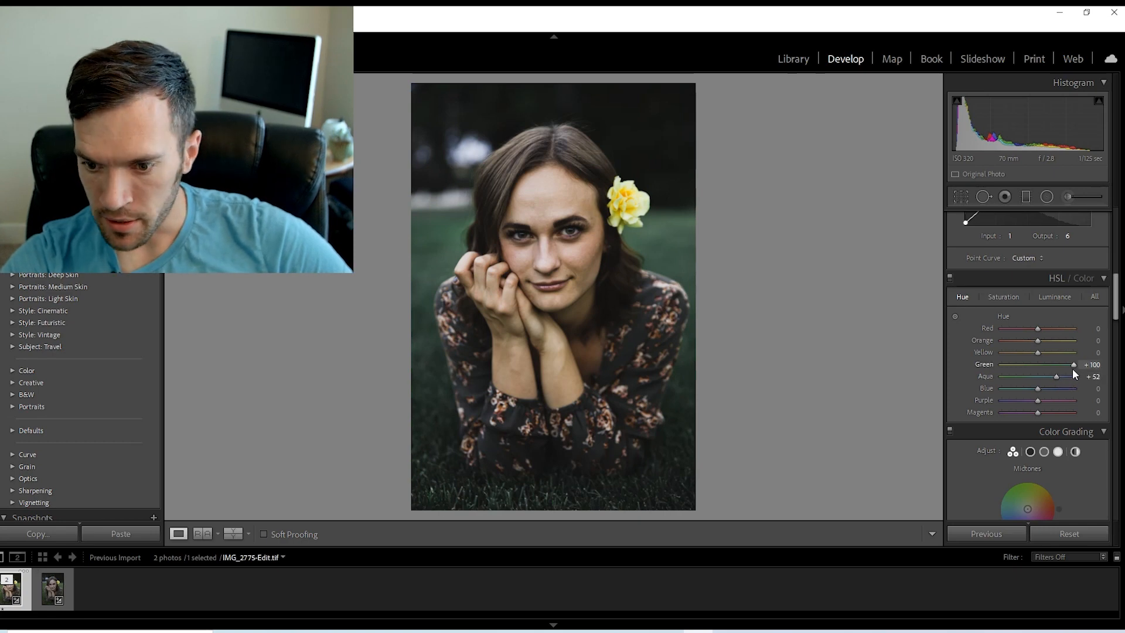
Color grade the shadows blue at hue 229, saturation 27, the midtones orange at hue 18, saturation 18, and the highlights slightly yellow.
scroll(1072, 355, down, 5)
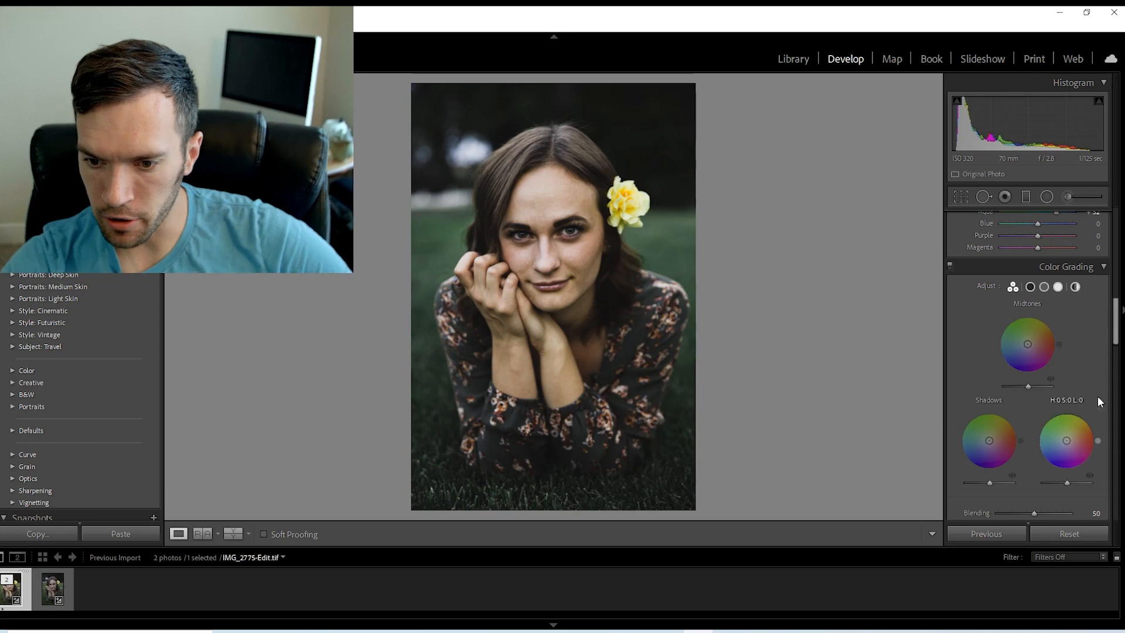
drag(1116, 335, 1117, 344)
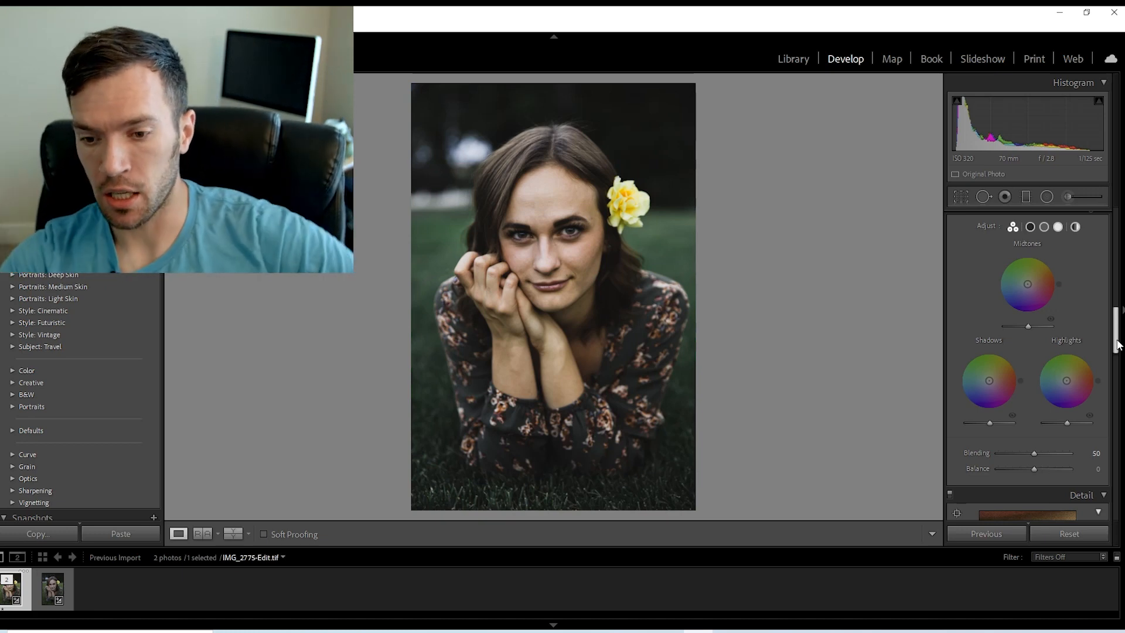
drag(989, 381, 984, 386)
drag(1027, 284, 1031, 283)
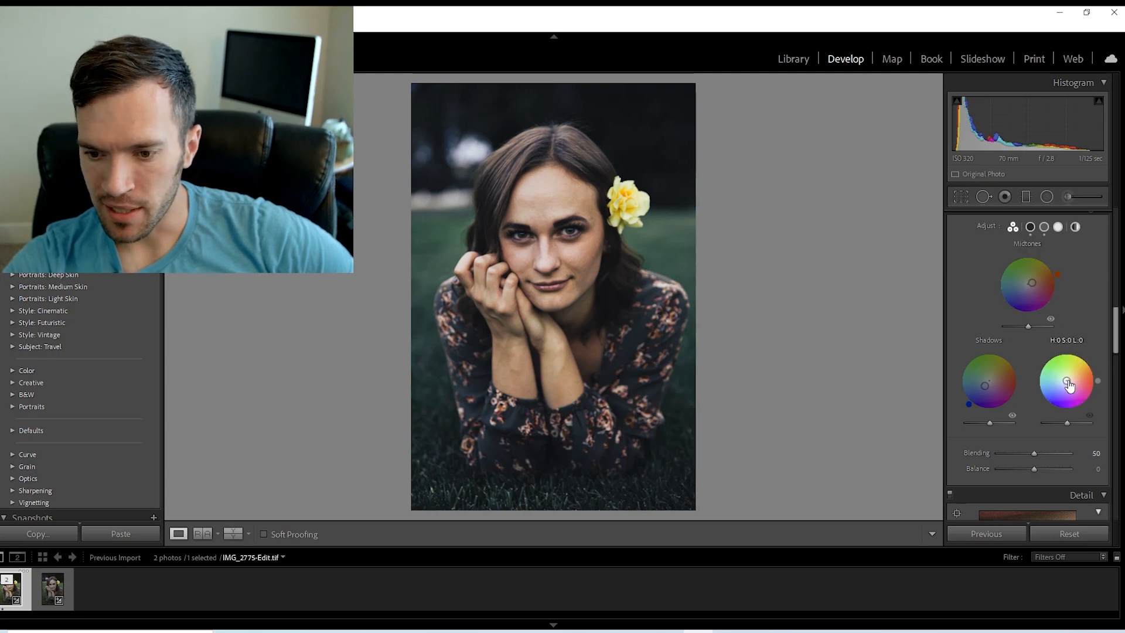
drag(1066, 380, 1067, 380)
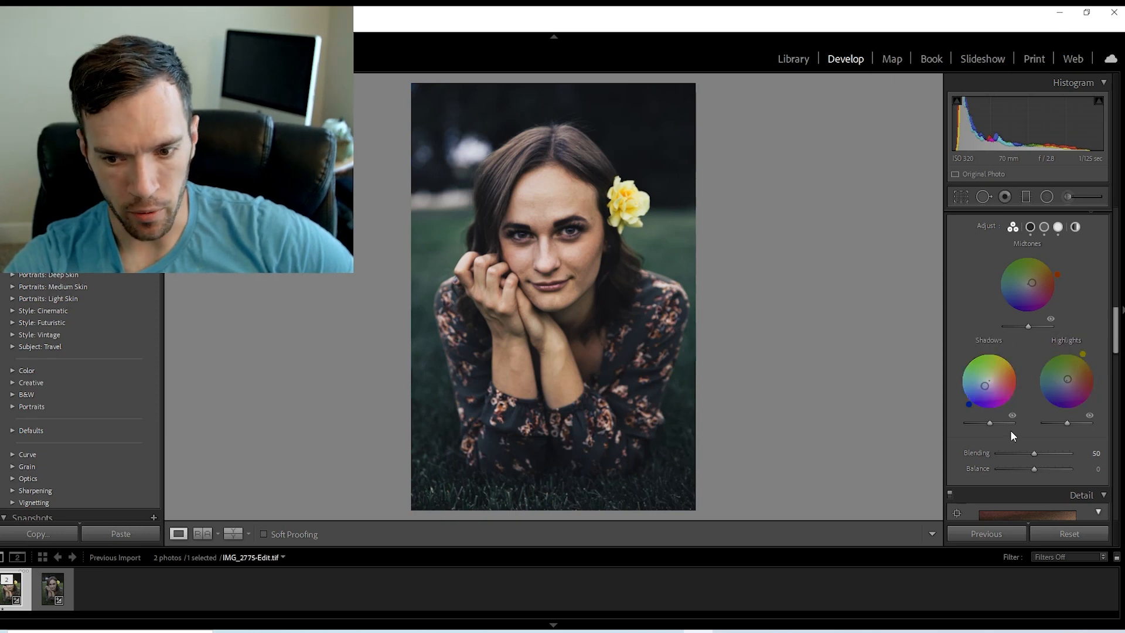
Darken the color grading shadows to luminance -11 and set Blending to 24 and Balance to -55.
mouse_move(986, 422)
mouse_down()
mouse_move(974, 421)
mouse_move(983, 424)
mouse_up()
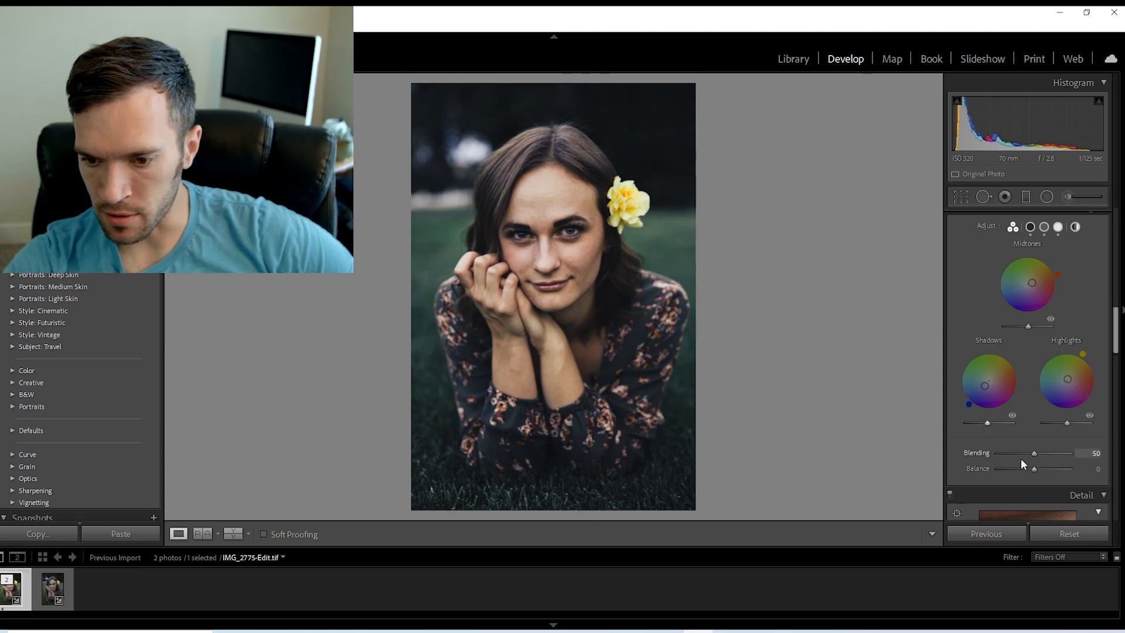
mouse_move(1023, 455)
mouse_down()
mouse_move(1042, 459)
mouse_move(1002, 461)
mouse_move(1028, 467)
mouse_move(1004, 469)
mouse_move(1013, 474)
mouse_up()
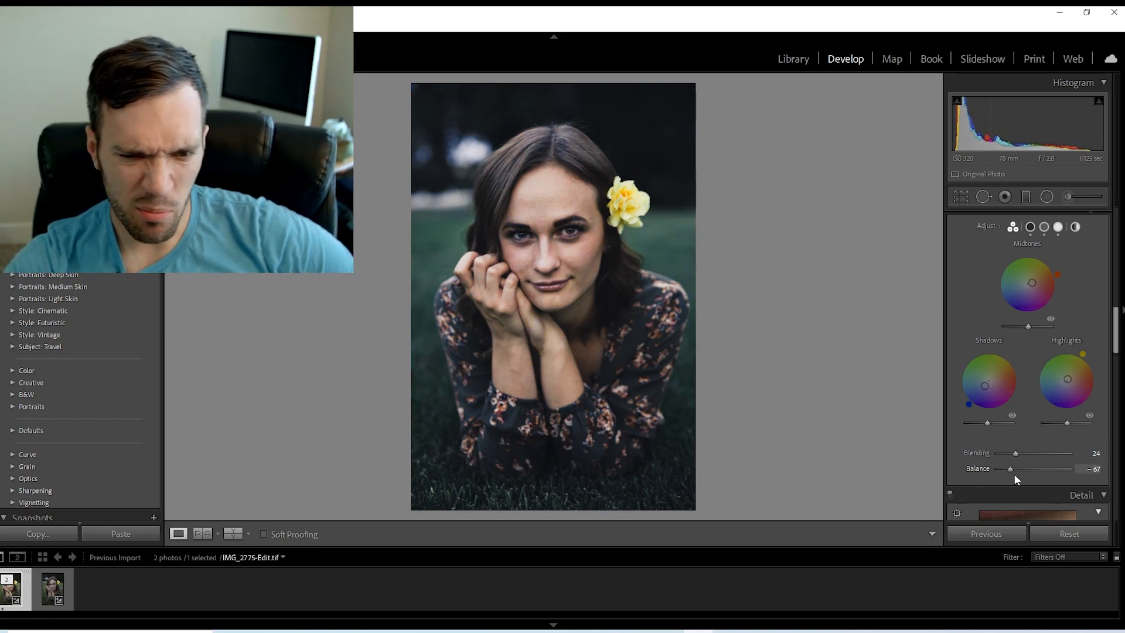
Refine the color grading with midtone saturation 4 at hue 18, reddish highlights, Blending 6 and Balance -32.
drag(1033, 288, 1037, 281)
double_click(1037, 280)
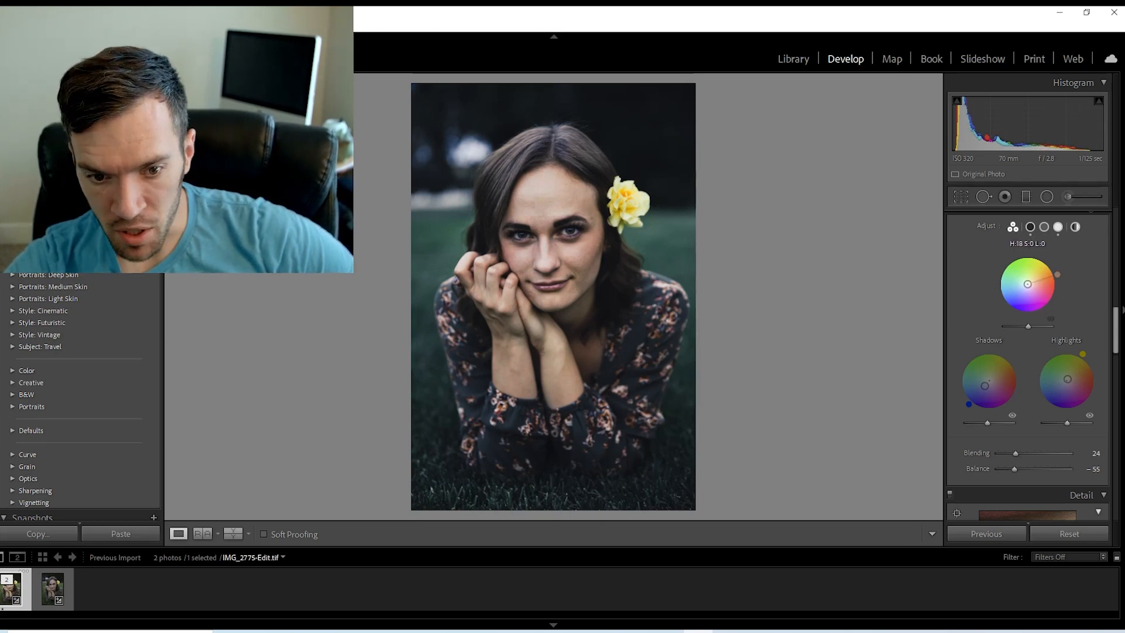
drag(1029, 284, 1029, 283)
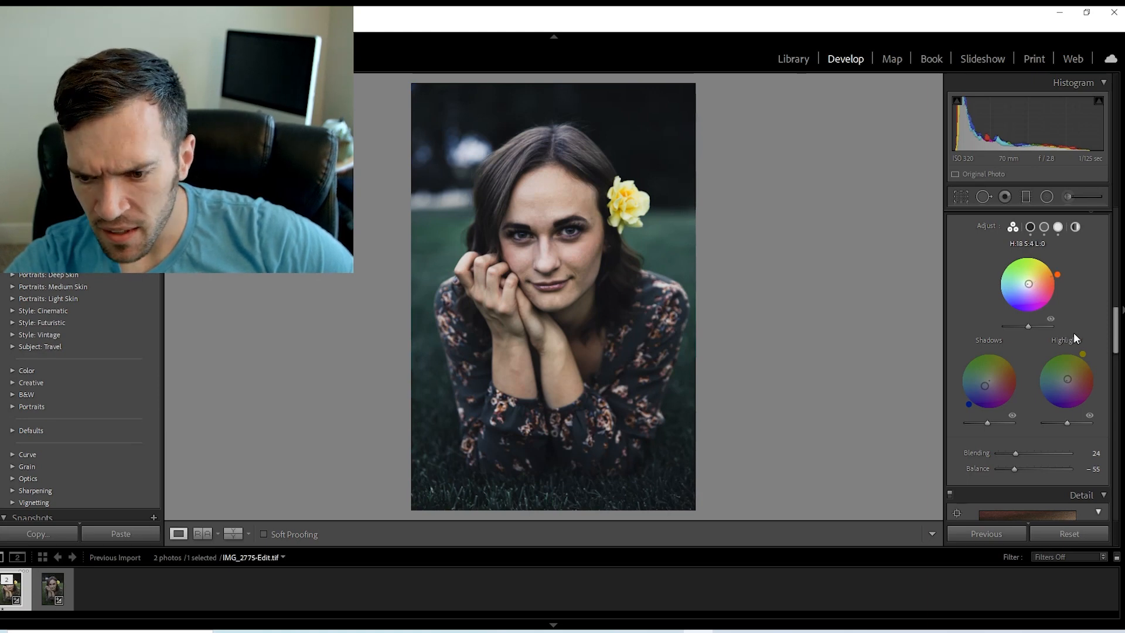
mouse_move(1067, 379)
mouse_down()
mouse_move(1075, 366)
mouse_move(1079, 390)
mouse_move(1074, 379)
mouse_up()
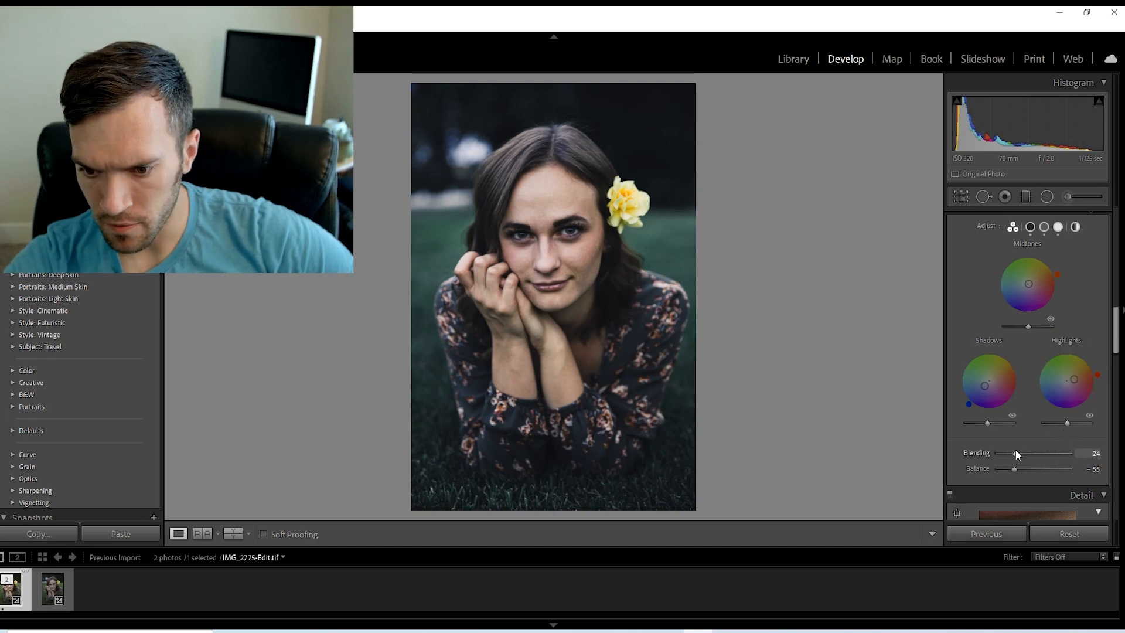
drag(1061, 451, 1023, 469)
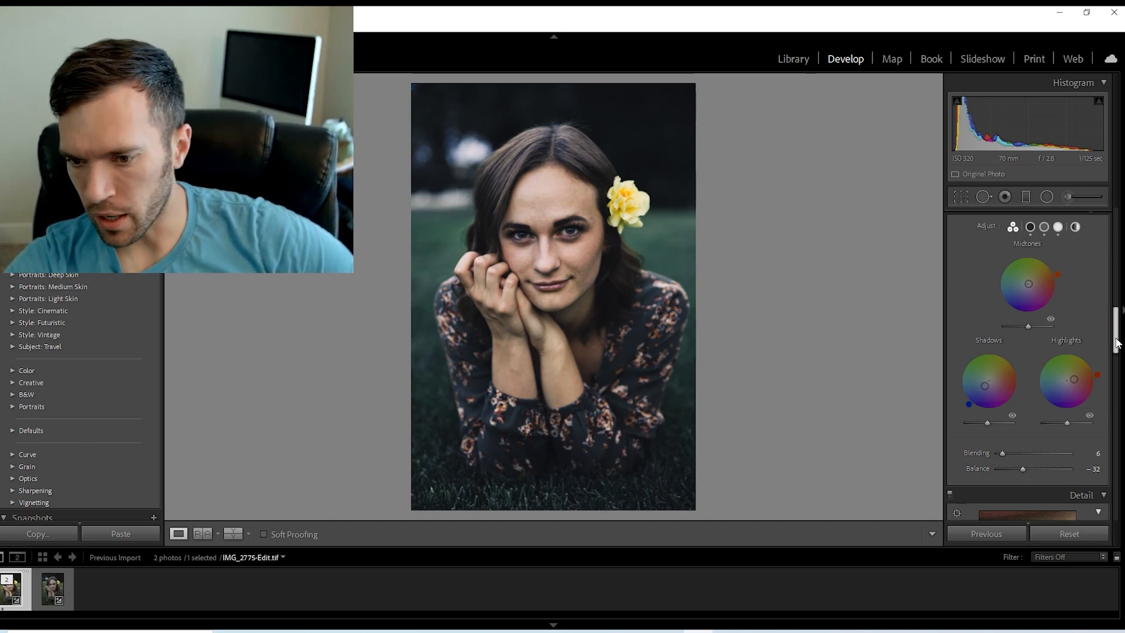
Add a post-crop vignette with amount -11 and film grain with amount 13.
drag(1117, 344, 1121, 383)
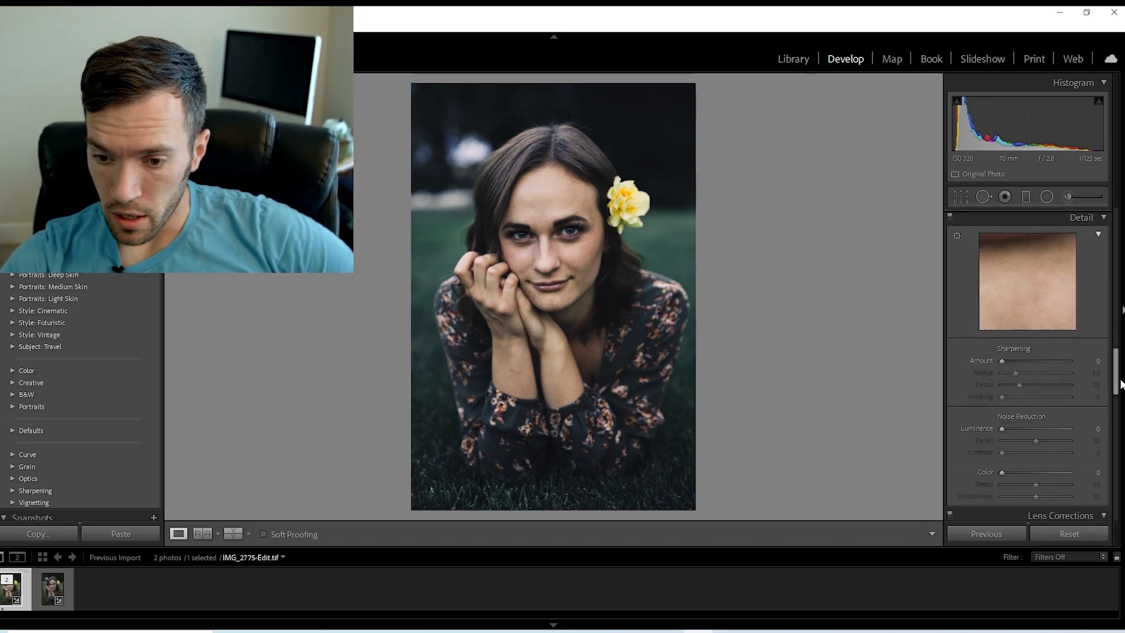
drag(1116, 378, 1122, 471)
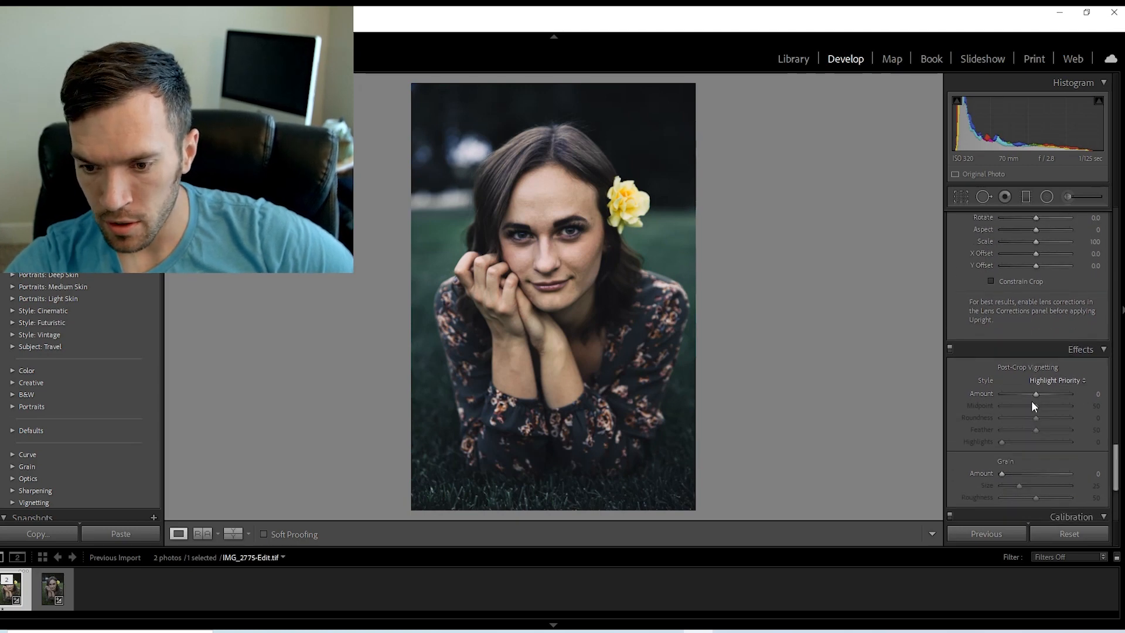
drag(1031, 401, 1033, 398)
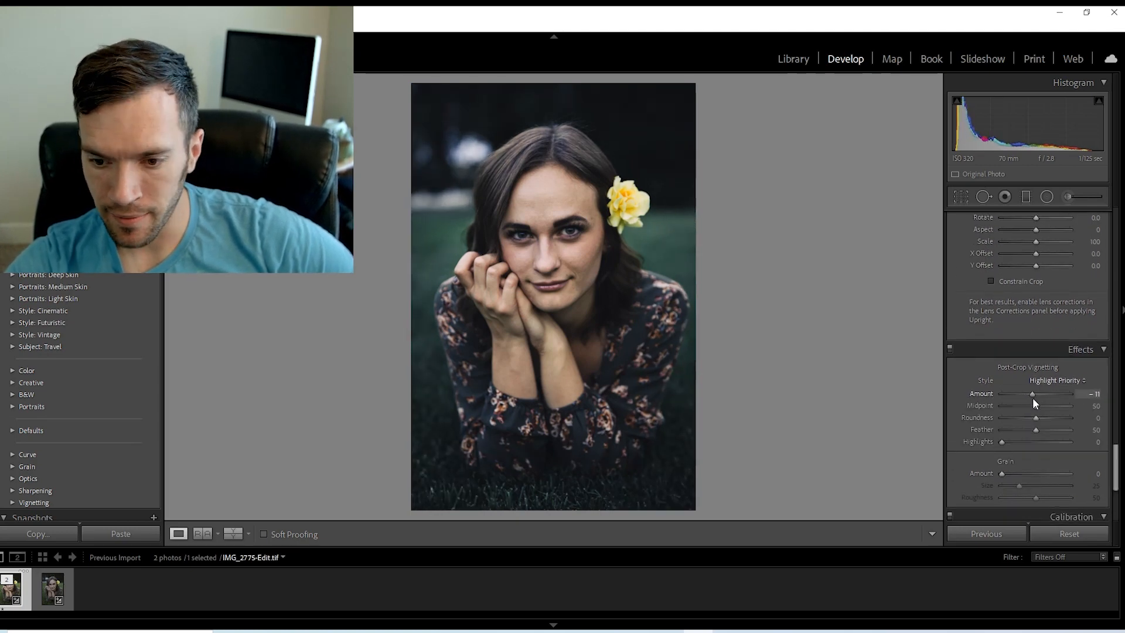
drag(1115, 466, 1118, 477)
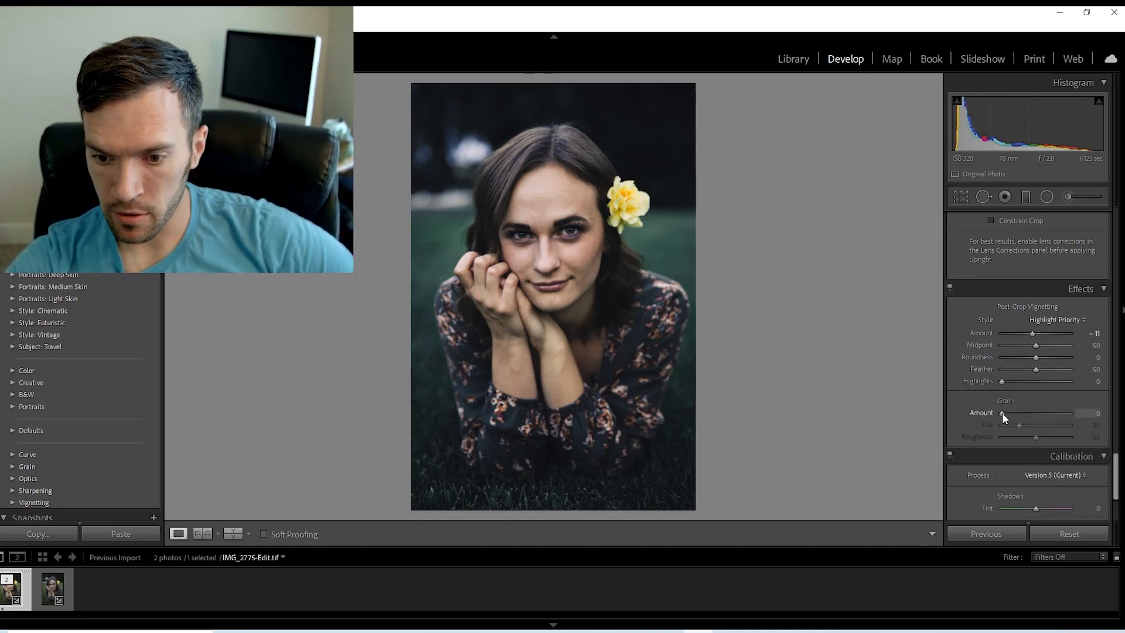
drag(1002, 413, 1010, 414)
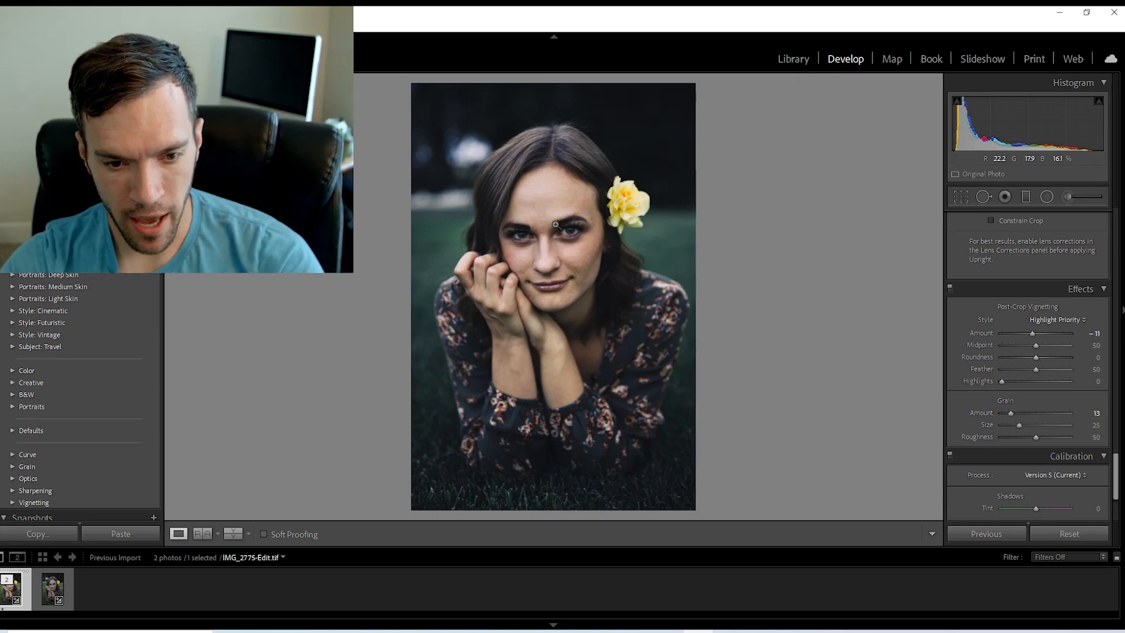
View the portrait full screen, zoom in on the face to inspect the grain and skin, and return to editing.
key(f)
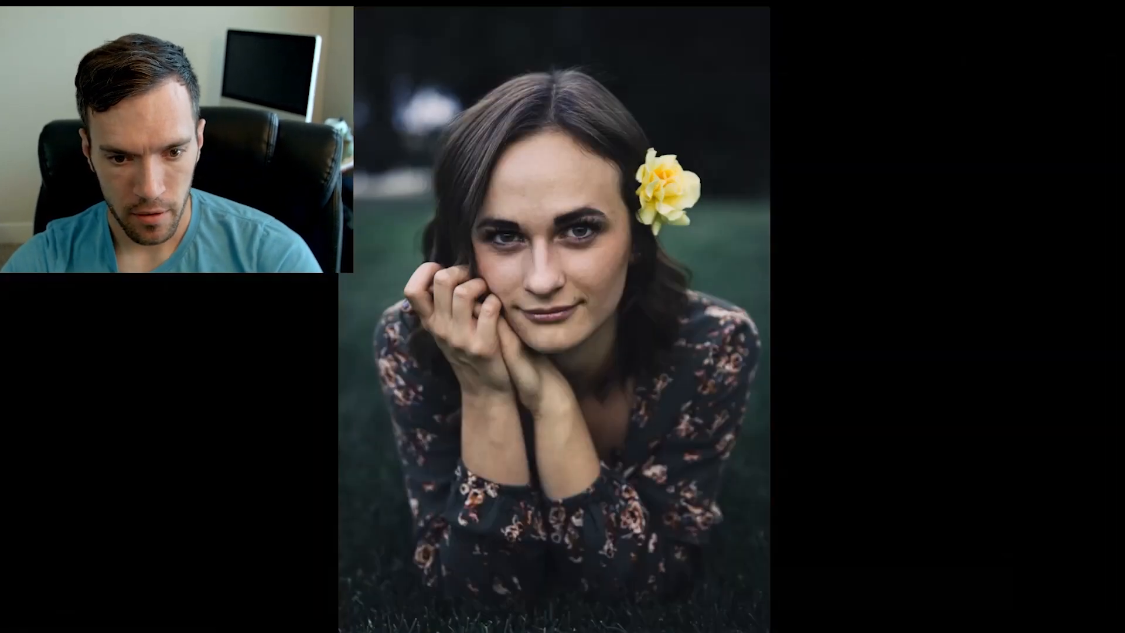
click(547, 206)
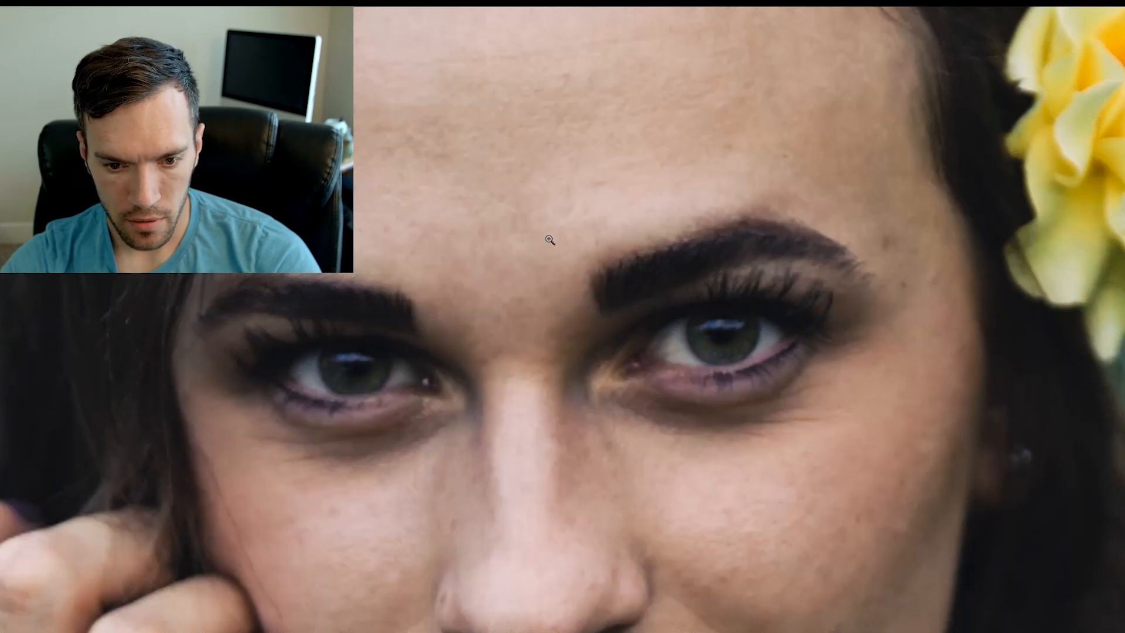
click(547, 238)
key(f)
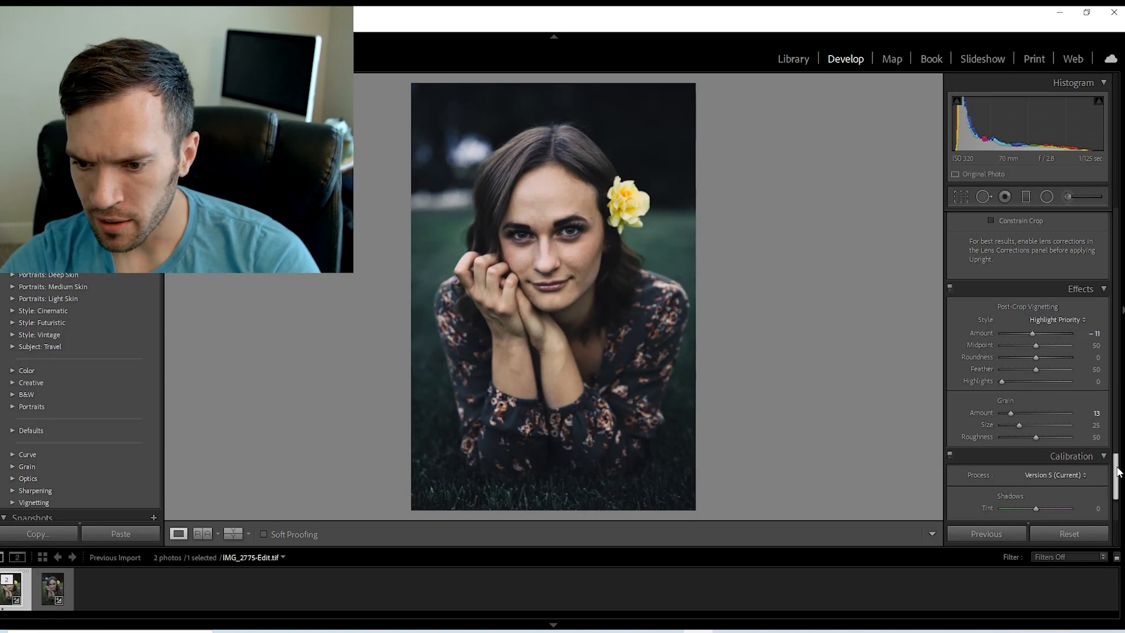
Set the calibration to Shadows Tint +39, Red Primary Hue -7 and Blue Primary Hue -7, and compare the photo without it.
scroll(1115, 475, up, 5)
scroll(1029, 368, down, 5)
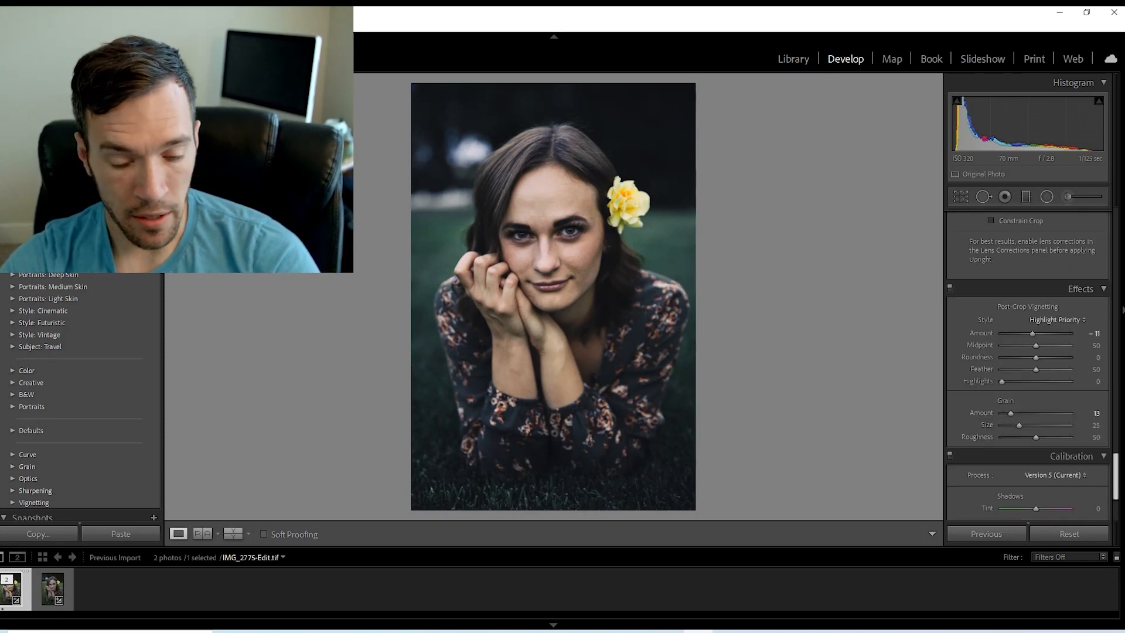
scroll(1028, 368, down, 3)
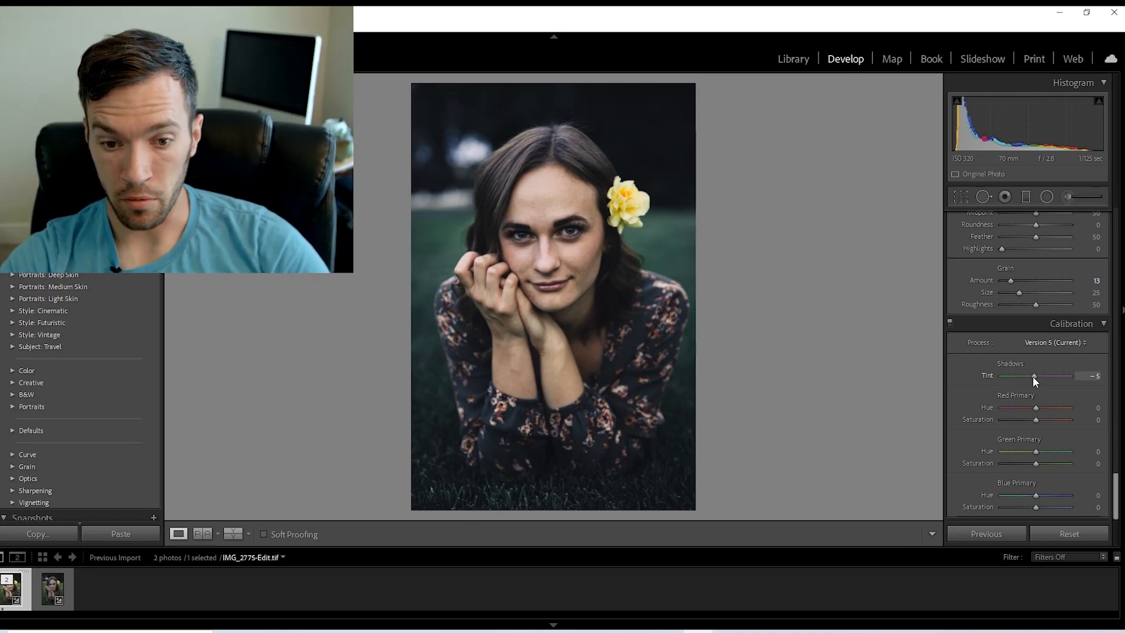
mouse_move(1032, 376)
mouse_down()
mouse_move(874, 361)
mouse_move(983, 358)
mouse_move(1033, 380)
mouse_move(1053, 371)
mouse_move(1029, 375)
mouse_up()
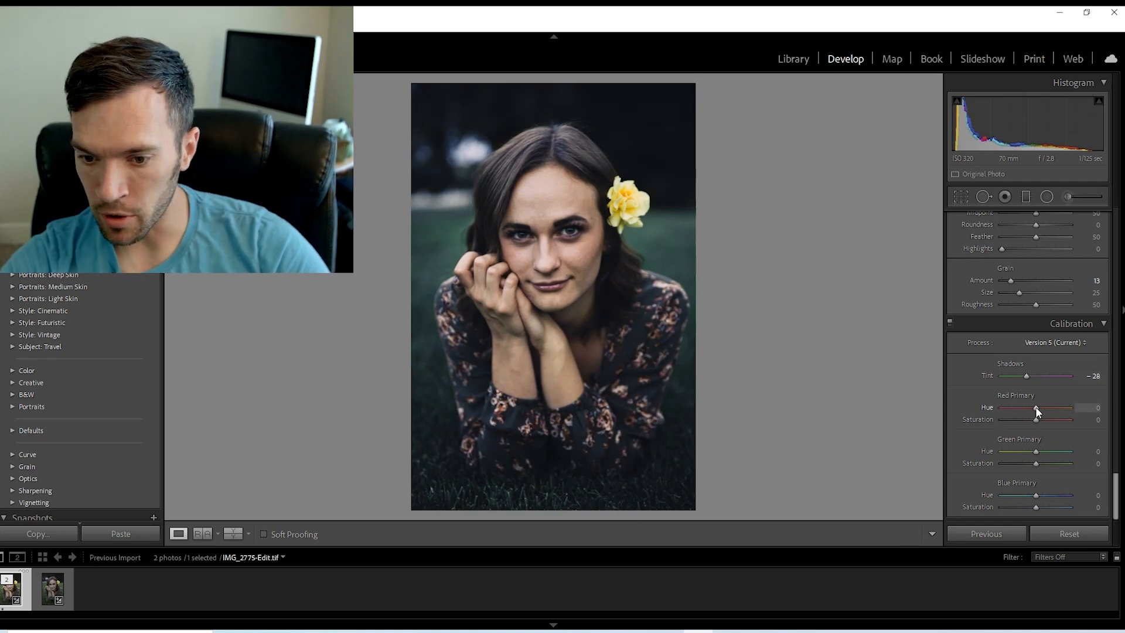
mouse_move(1035, 406)
mouse_down()
mouse_move(1056, 409)
mouse_move(971, 406)
mouse_move(1046, 403)
mouse_move(1033, 405)
mouse_up()
drag(1026, 375, 1049, 375)
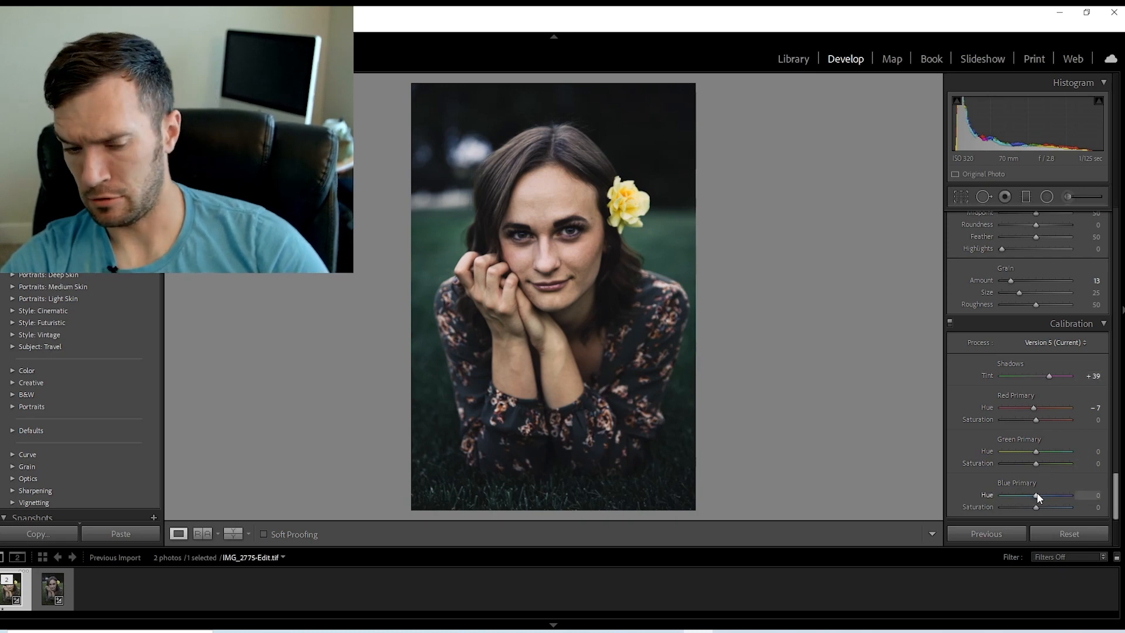
mouse_move(1036, 492)
mouse_down()
mouse_move(1076, 492)
mouse_move(1023, 492)
mouse_move(1035, 492)
mouse_up()
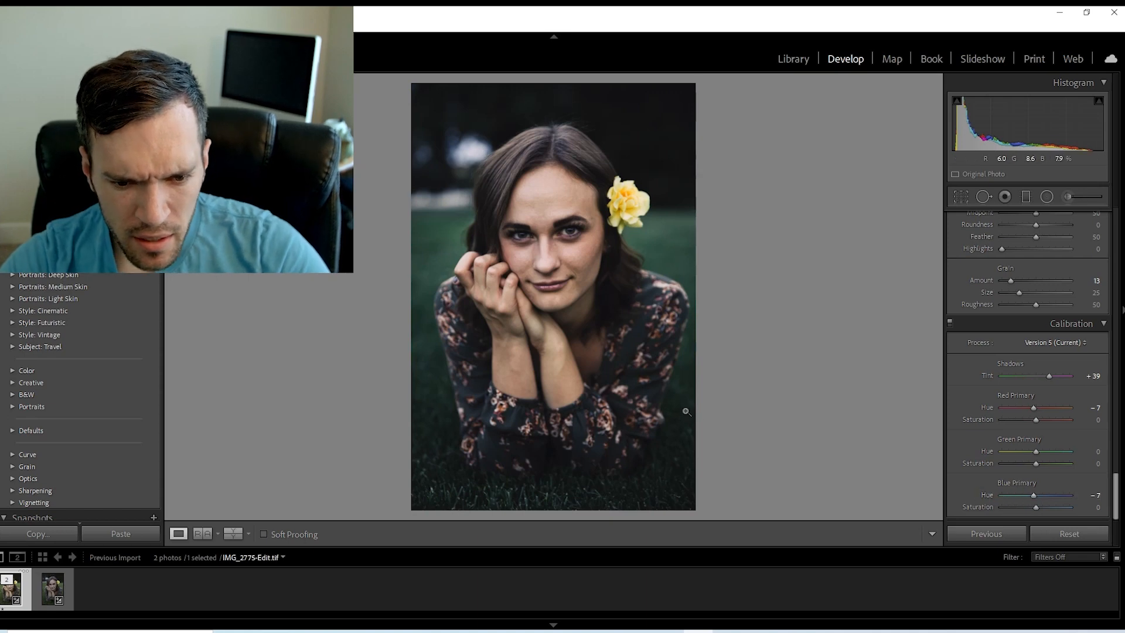
click(949, 322)
click(950, 323)
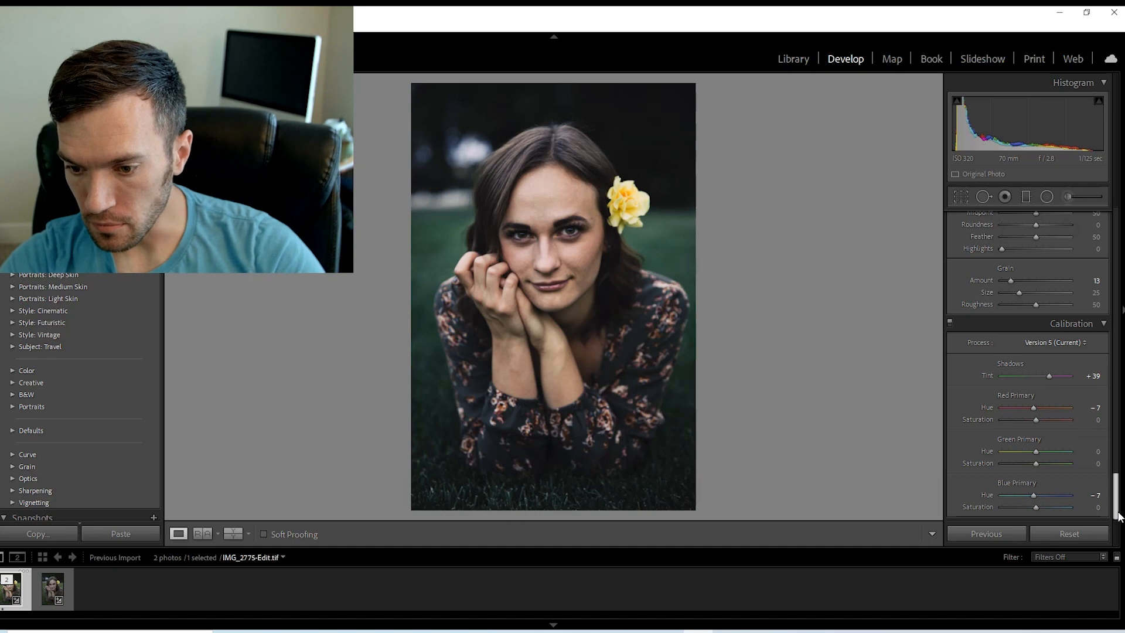
Readjust the color grading to Blending 19 and shadows luminance +8.
drag(1119, 515, 1122, 379)
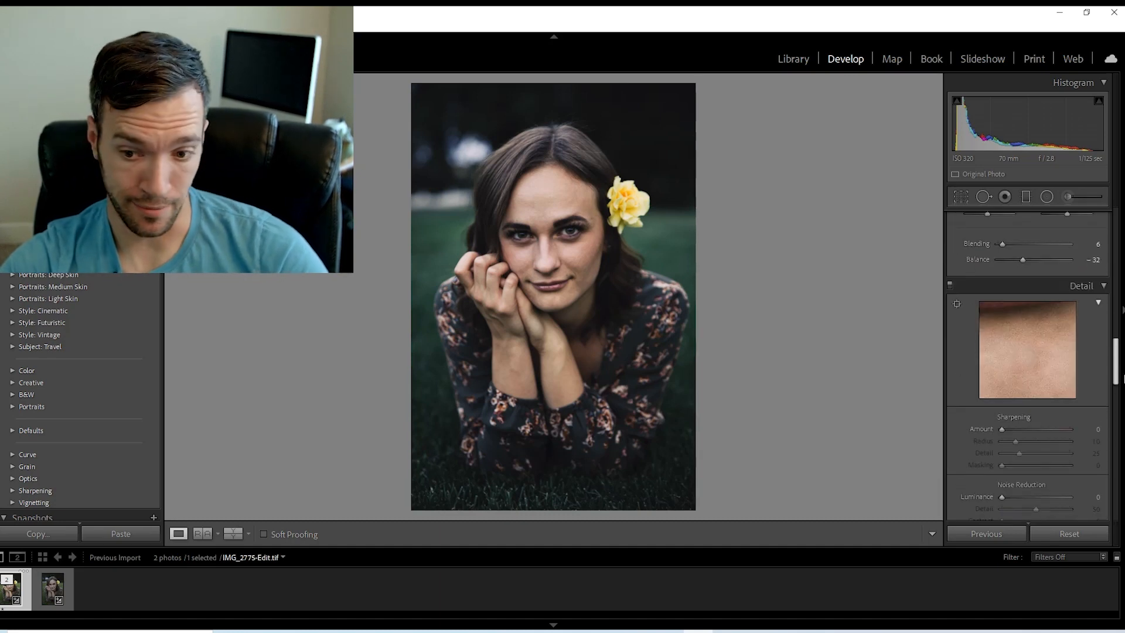
scroll(1019, 402, up, 5)
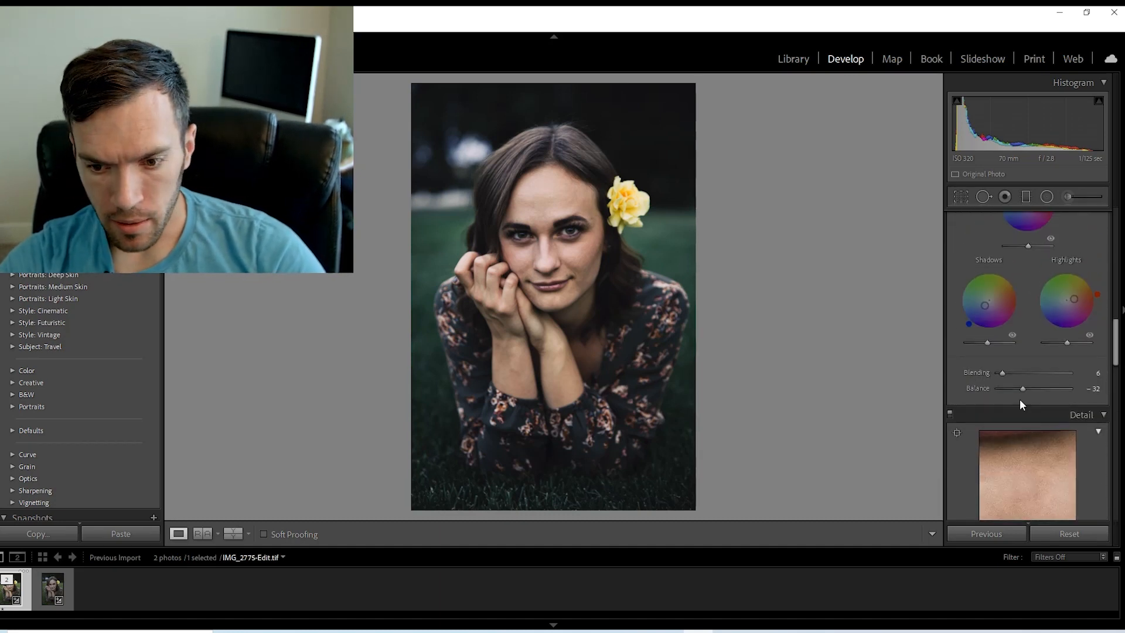
drag(1002, 373, 1024, 368)
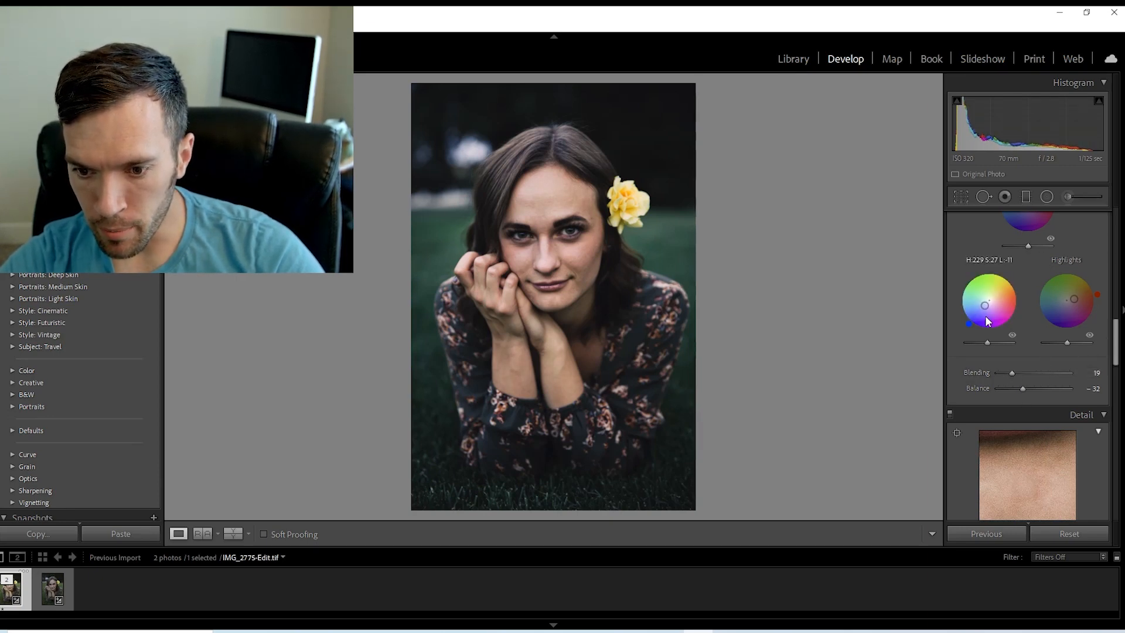
drag(988, 341, 991, 343)
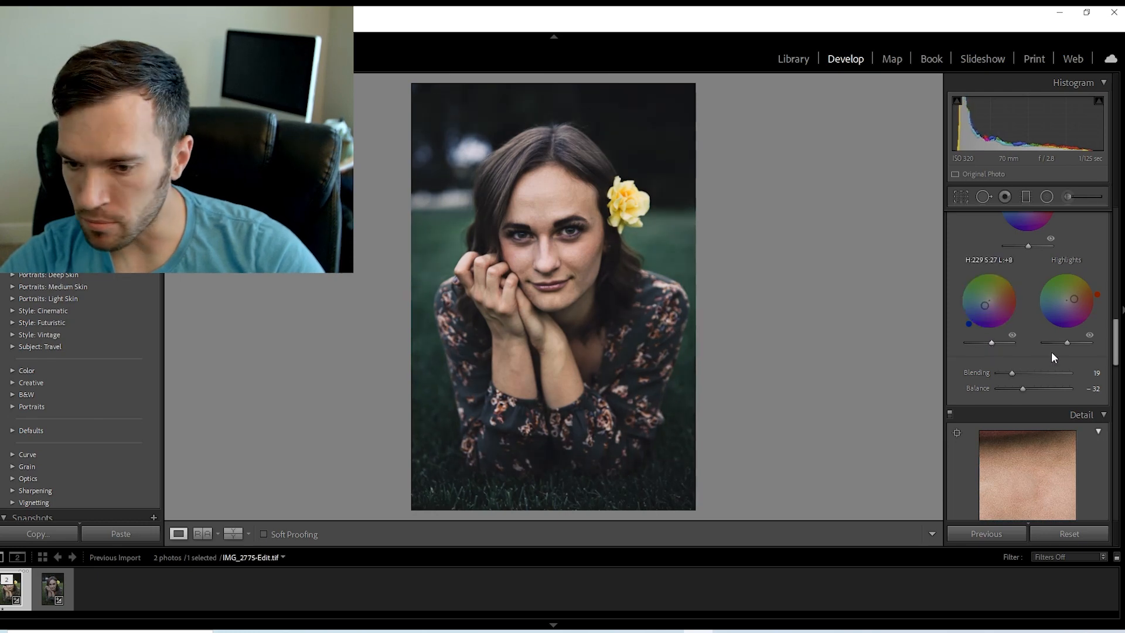
Reduce the HSL saturation of Green to -77 and Aqua to -60.
drag(1119, 355, 1119, 304)
click(1003, 338)
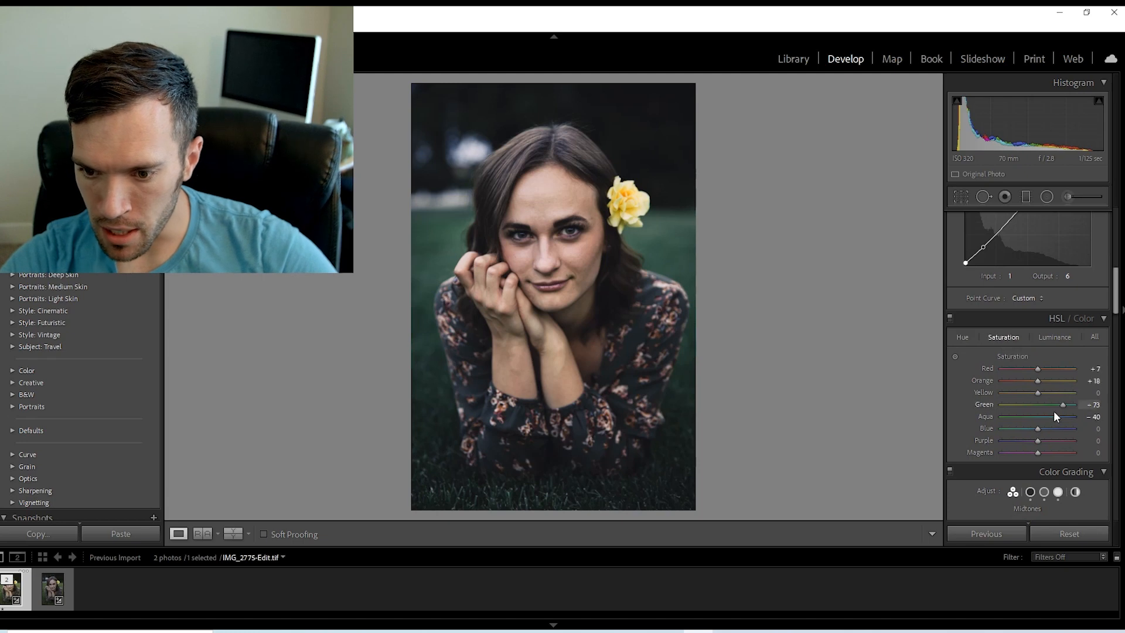
mouse_move(1014, 405)
mouse_down()
mouse_move(991, 406)
mouse_move(1014, 414)
mouse_up()
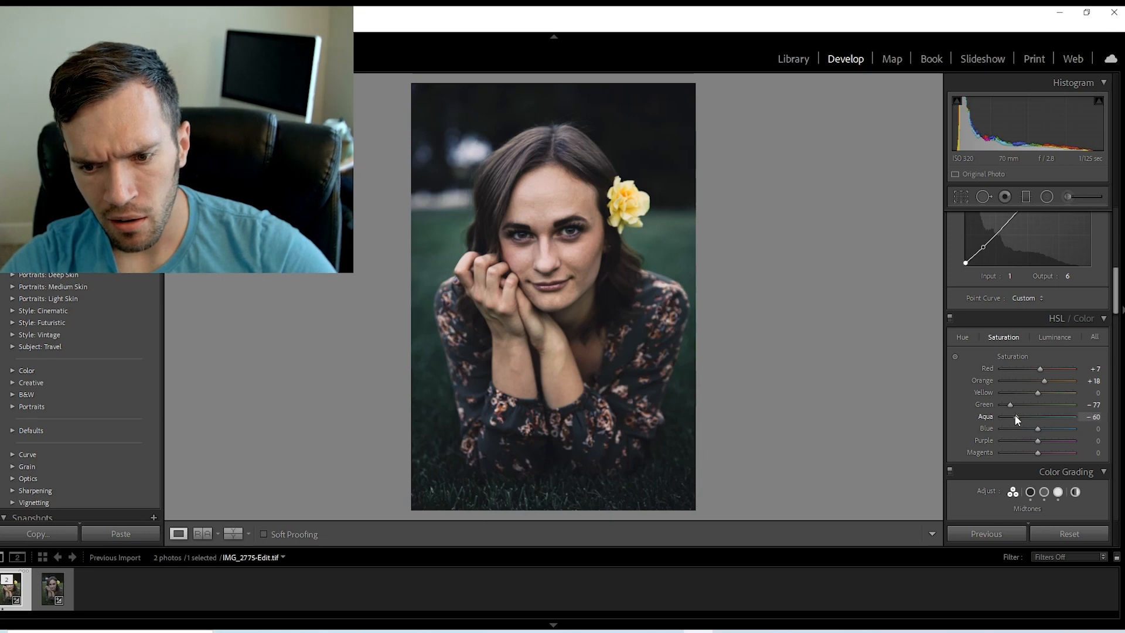
Add a shadow anchor point to the blue tone curve and raise its black point to Output 6.
click(963, 336)
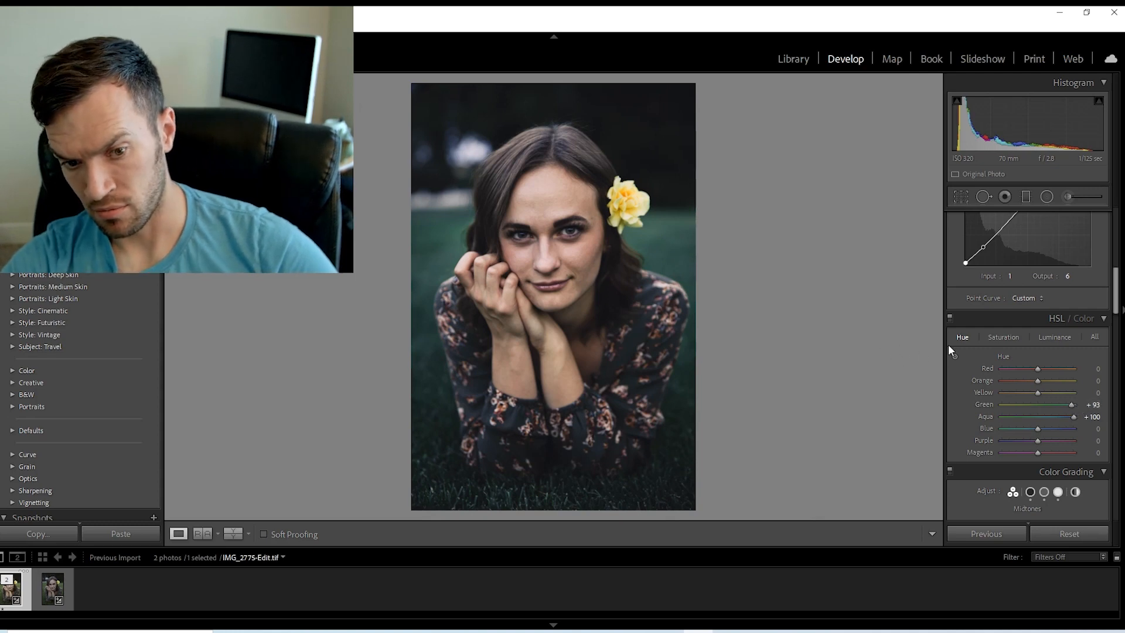
drag(1118, 304, 1118, 277)
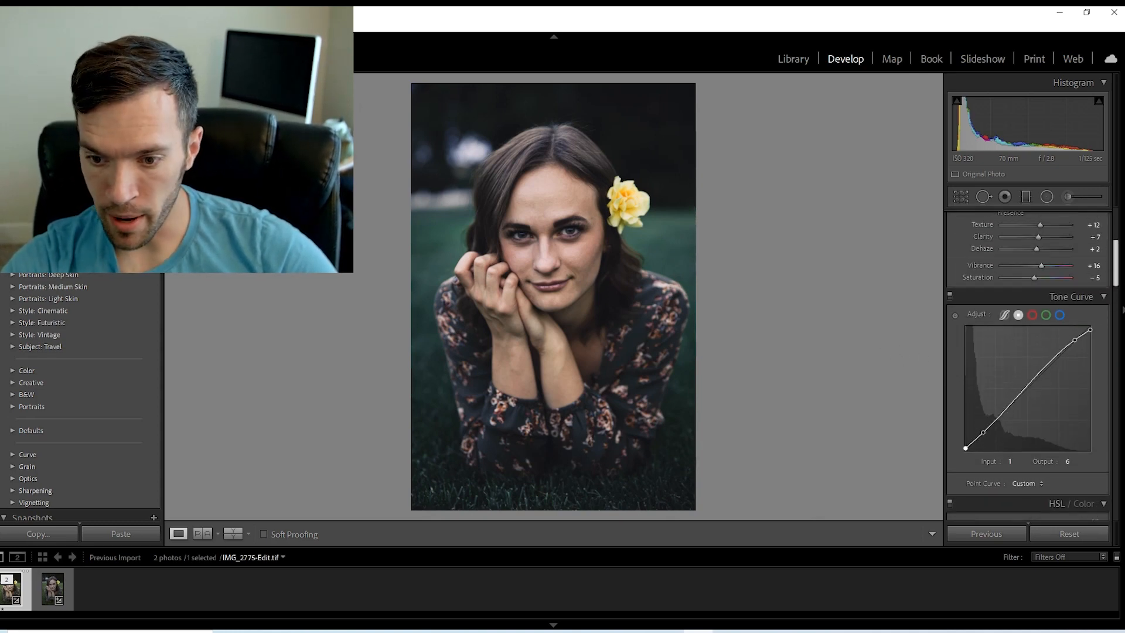
click(984, 432)
drag(966, 450, 961, 449)
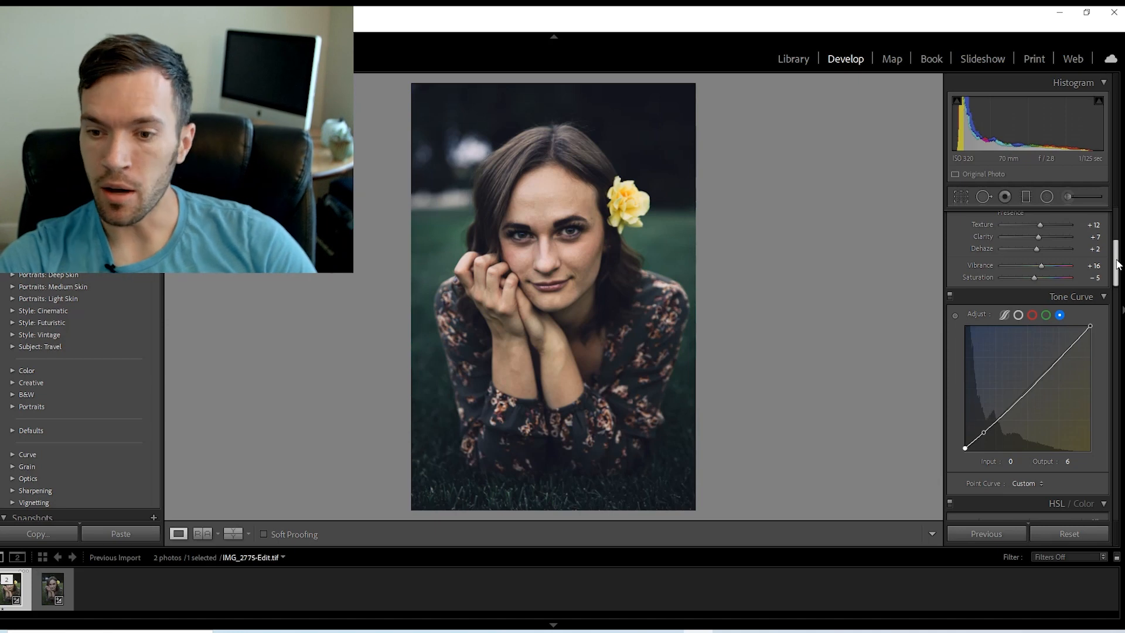
Readjust the basic tone to Exposure +1.32, Contrast +25 and Shadows -7.
drag(1119, 273, 1119, 249)
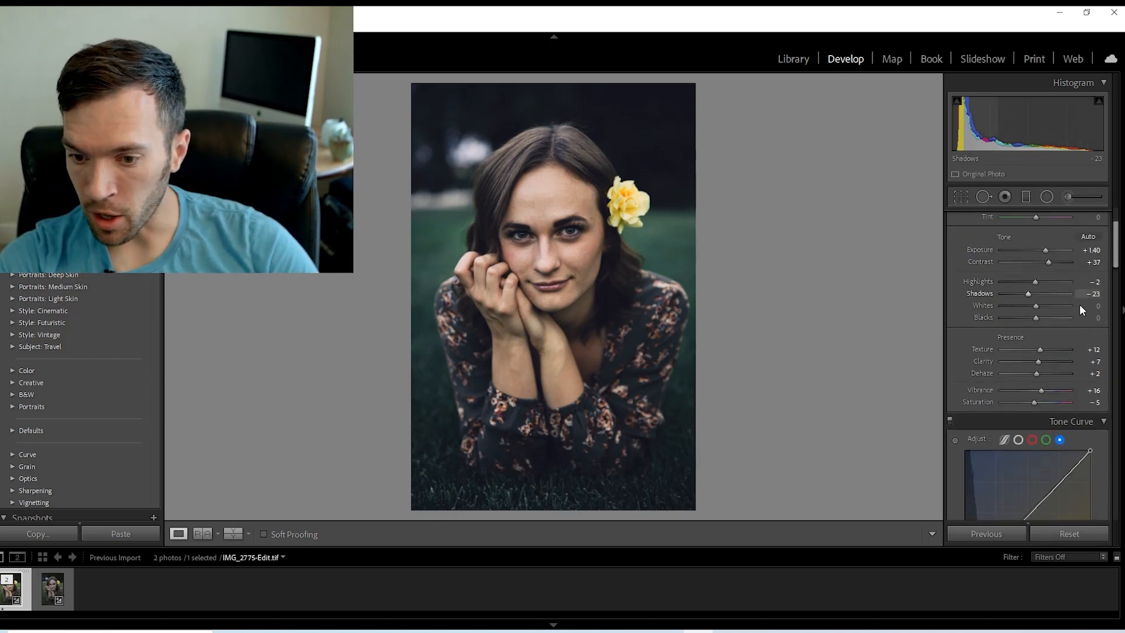
click(984, 404)
key(bracketleft)
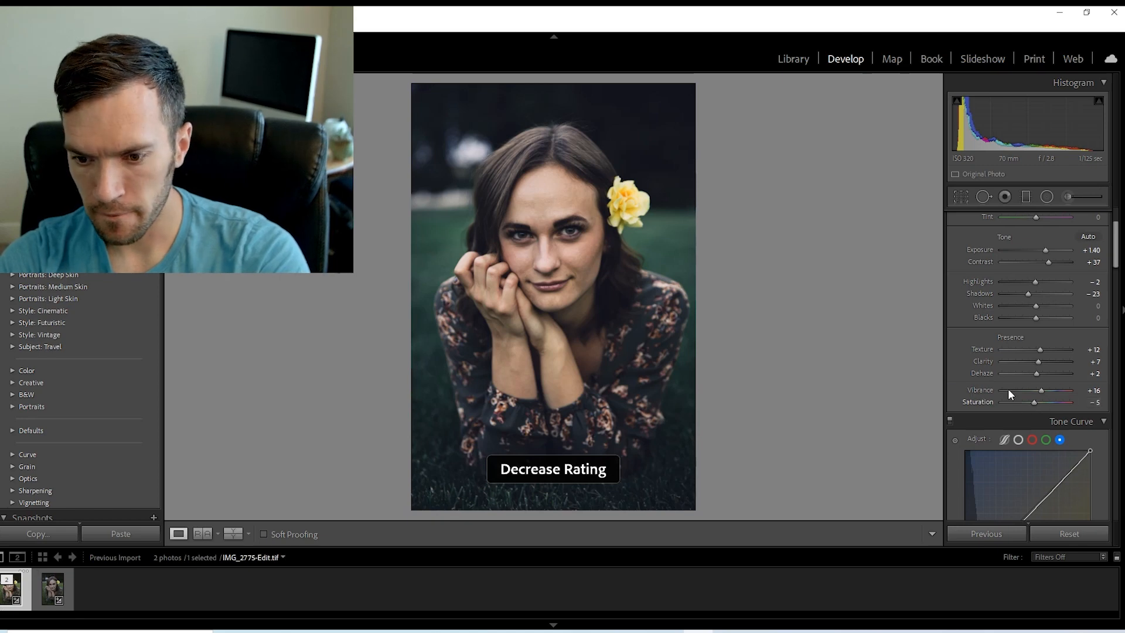
key(bracketright)
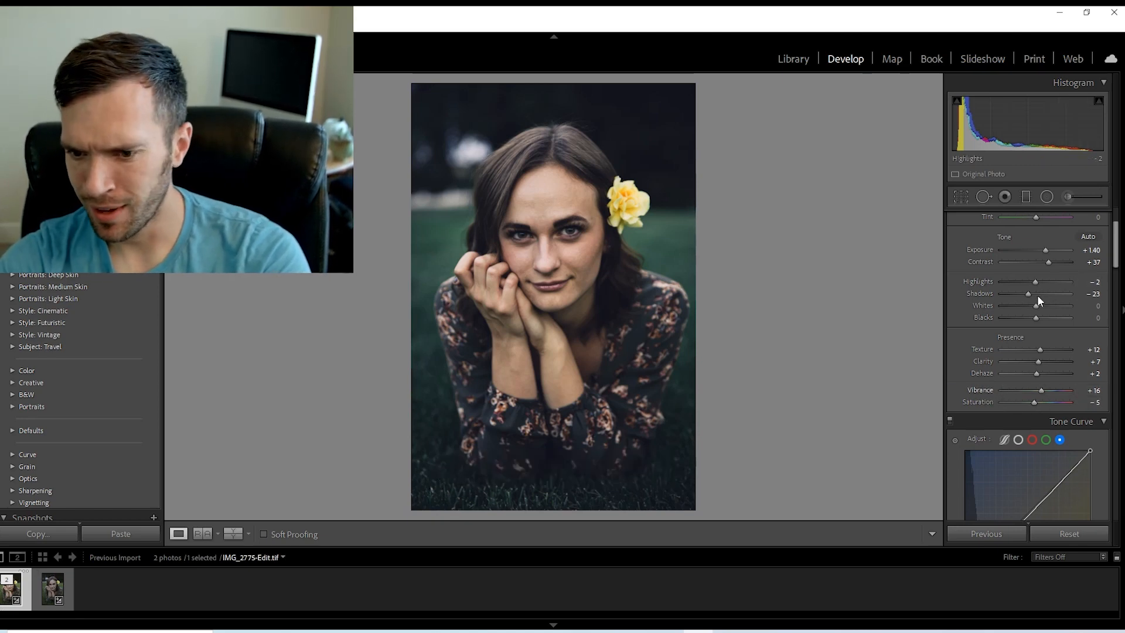
drag(1027, 291, 1043, 261)
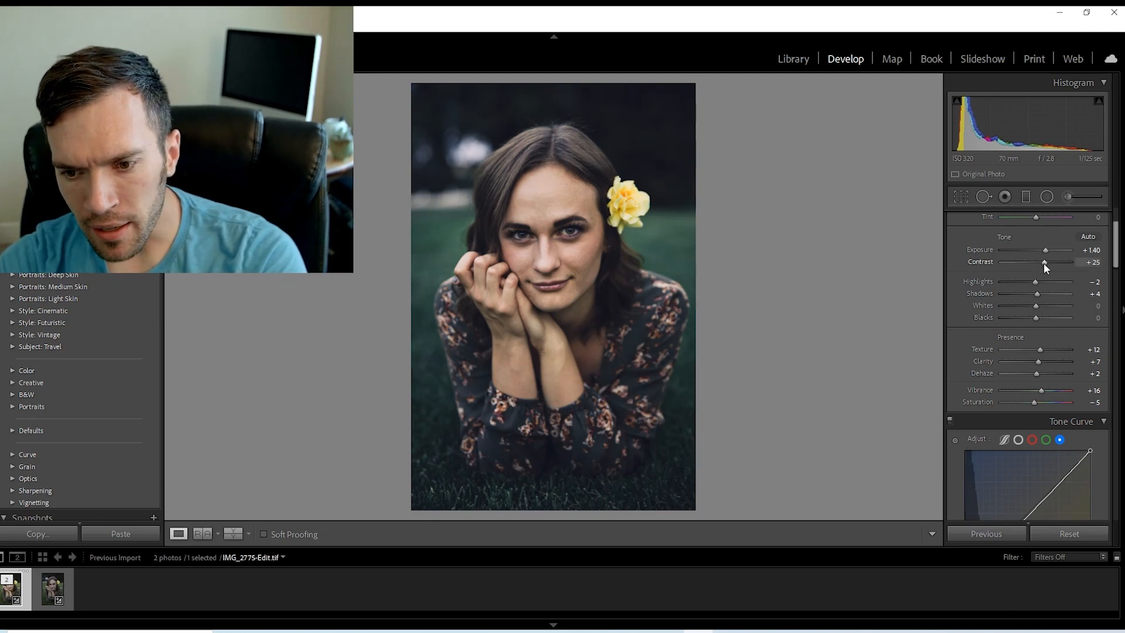
drag(1036, 291, 1031, 294)
drag(1049, 249, 1046, 249)
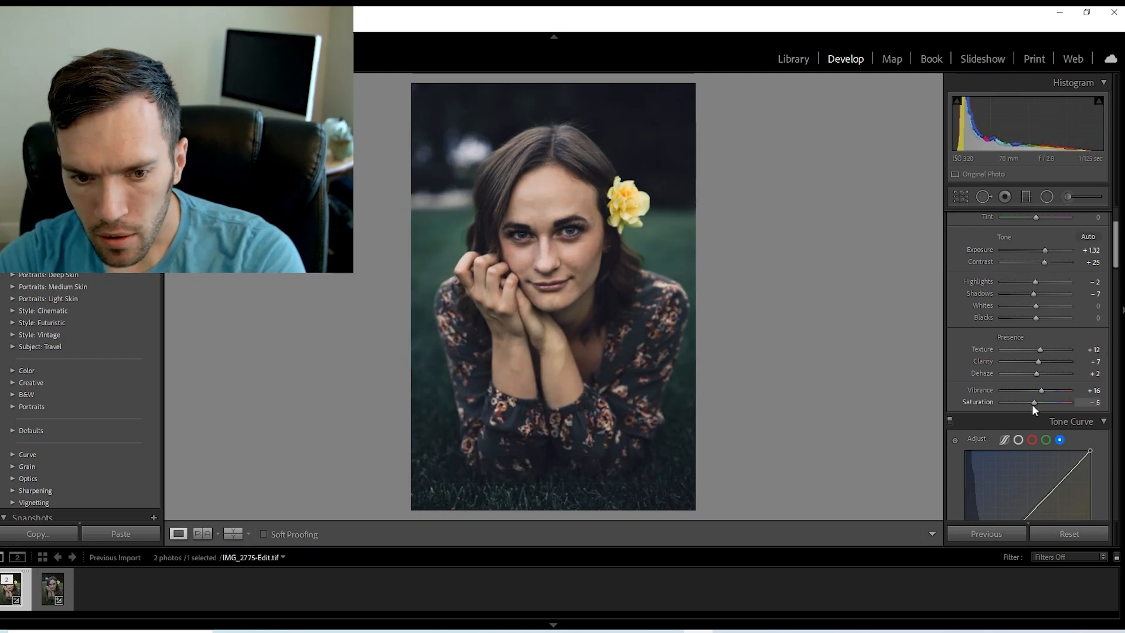
Set the white balance to Temp +11 and Tint +7, and compare the edit with the original photo.
scroll(1031, 293, up, 3)
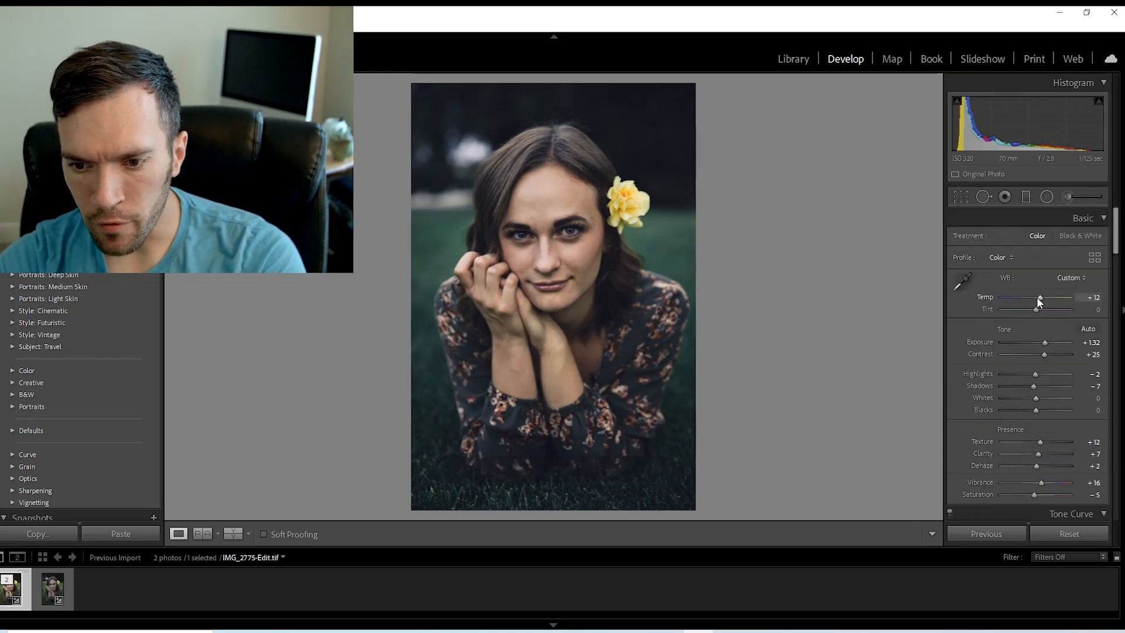
drag(1036, 297, 1037, 298)
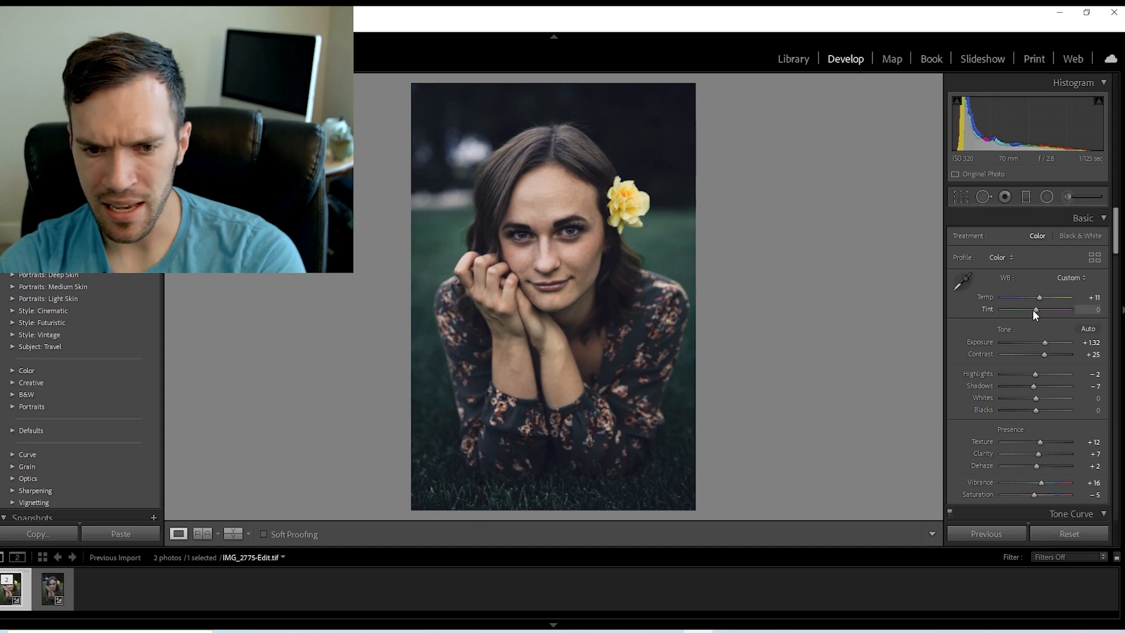
drag(1030, 310, 1035, 311)
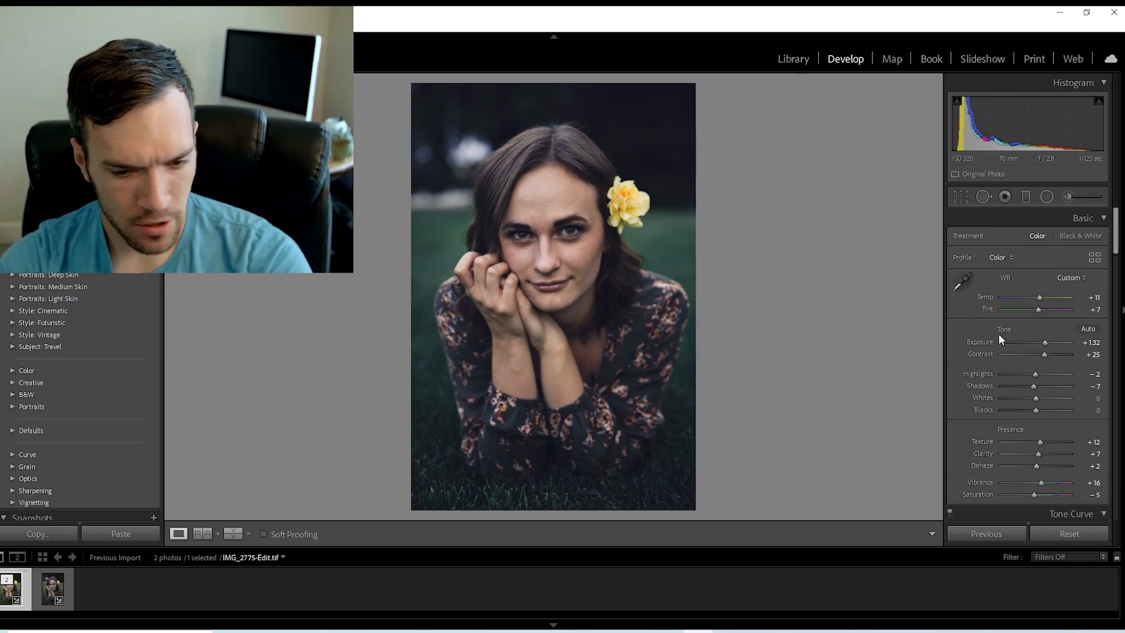
key(backslash)
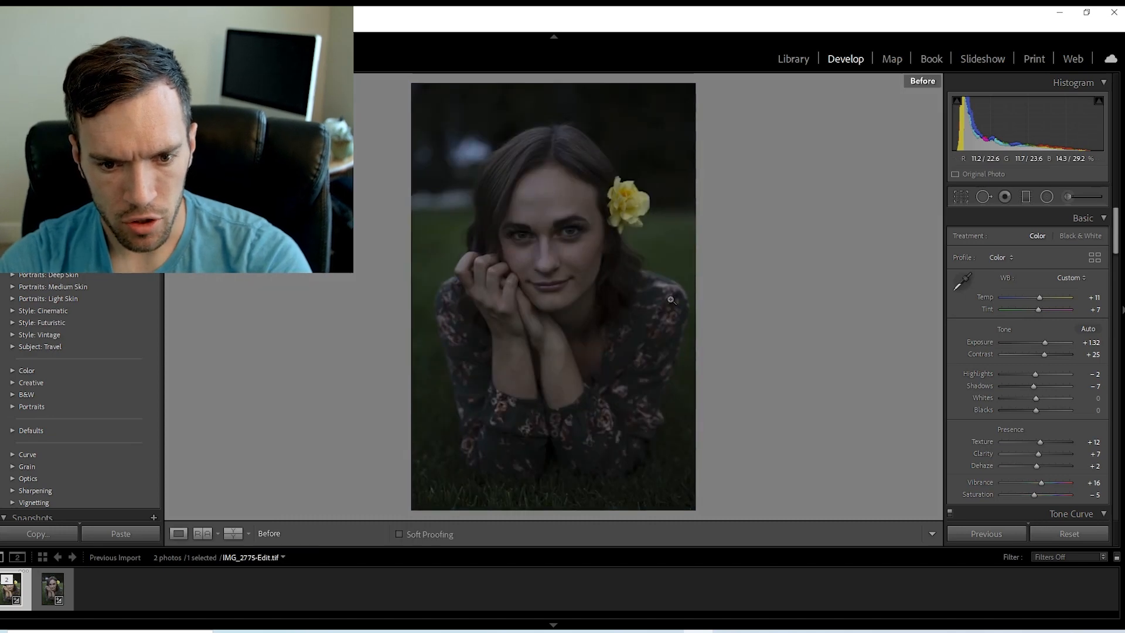
key(backslash)
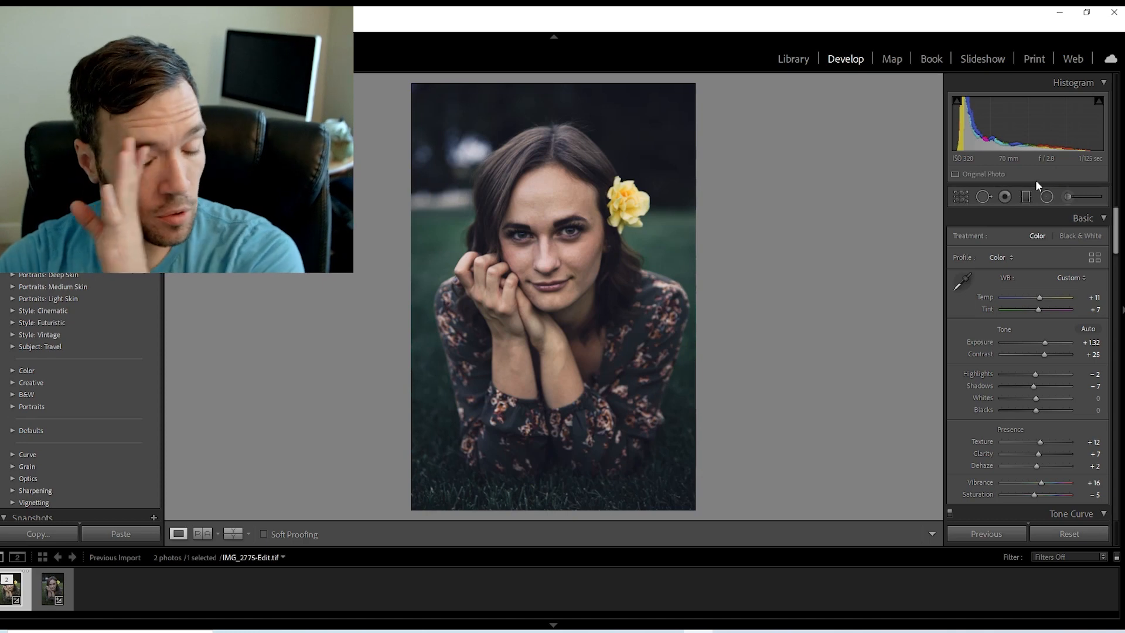
Paint a Soften Skin (Lite) adjustment at Amount 18 over the facial skin, reducing the brush from size 4.0 to 2.0 for smaller areas.
click(1068, 198)
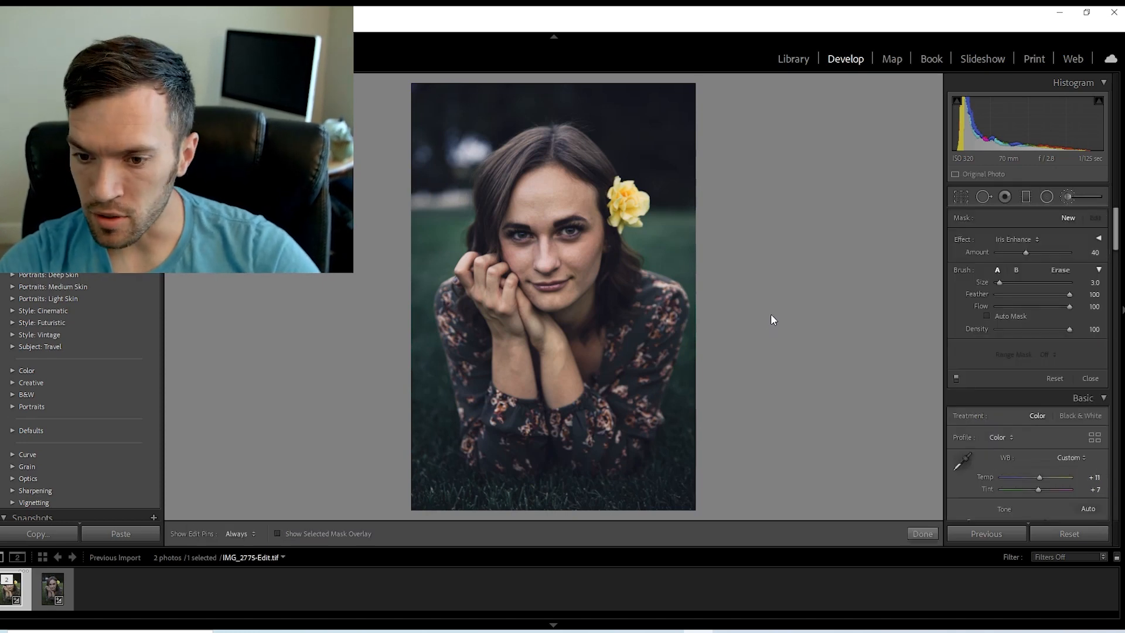
click(1037, 240)
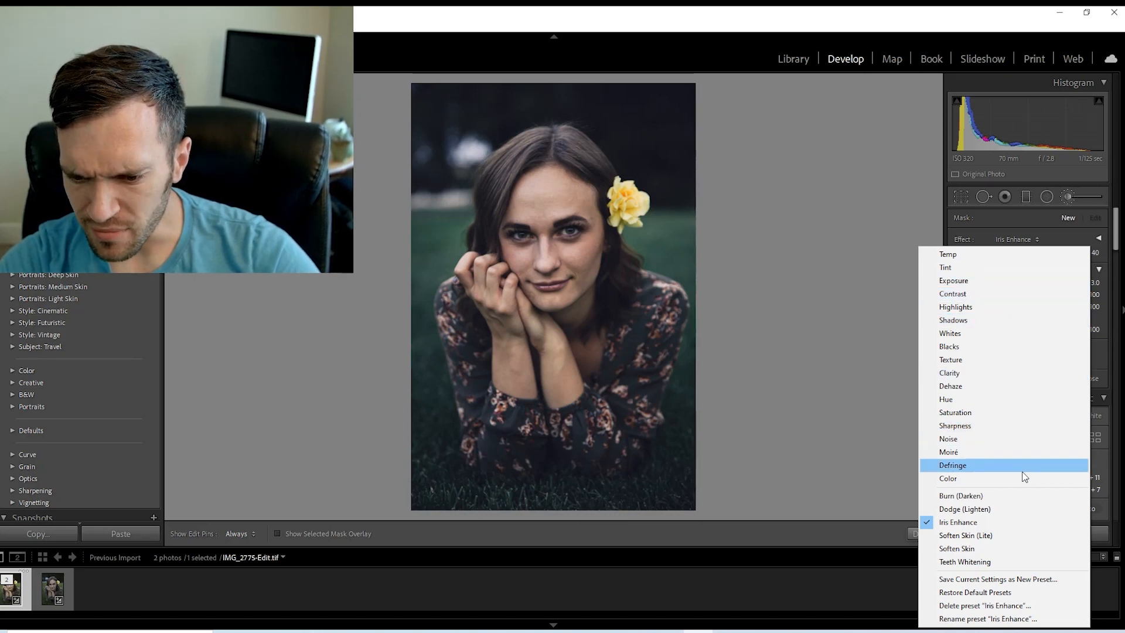
click(987, 536)
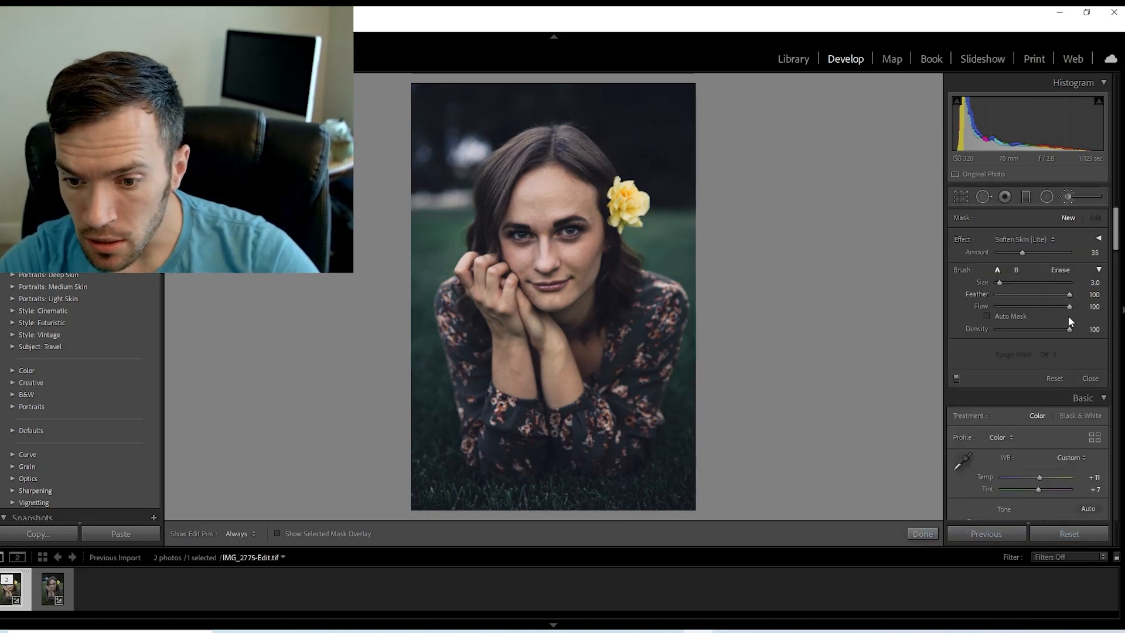
drag(1021, 252, 1009, 250)
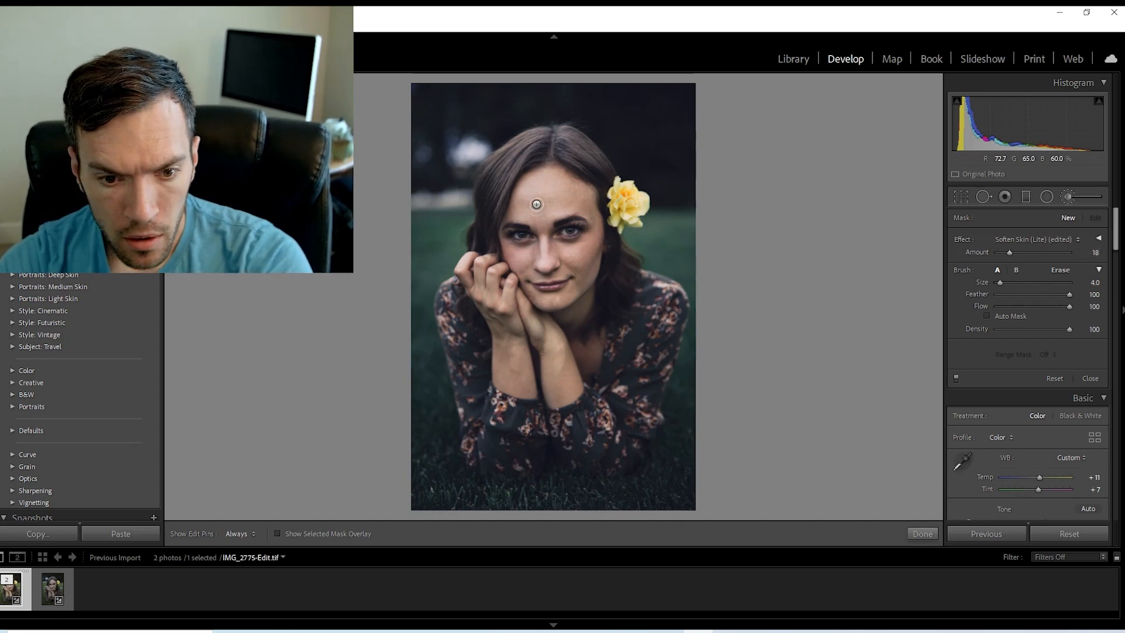
key(])
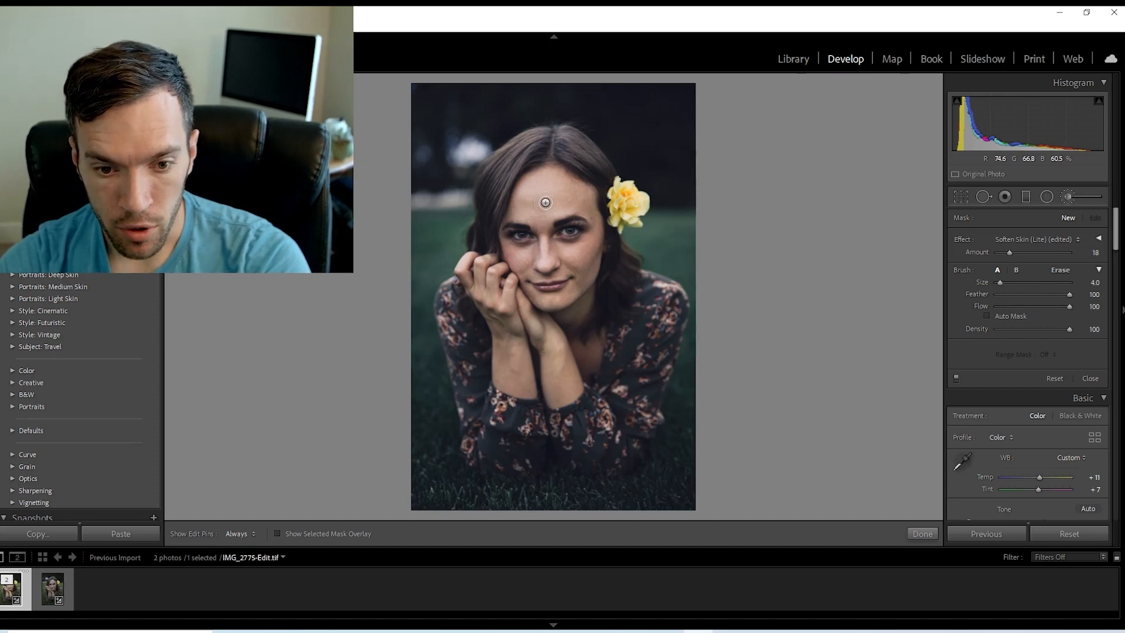
key(h)
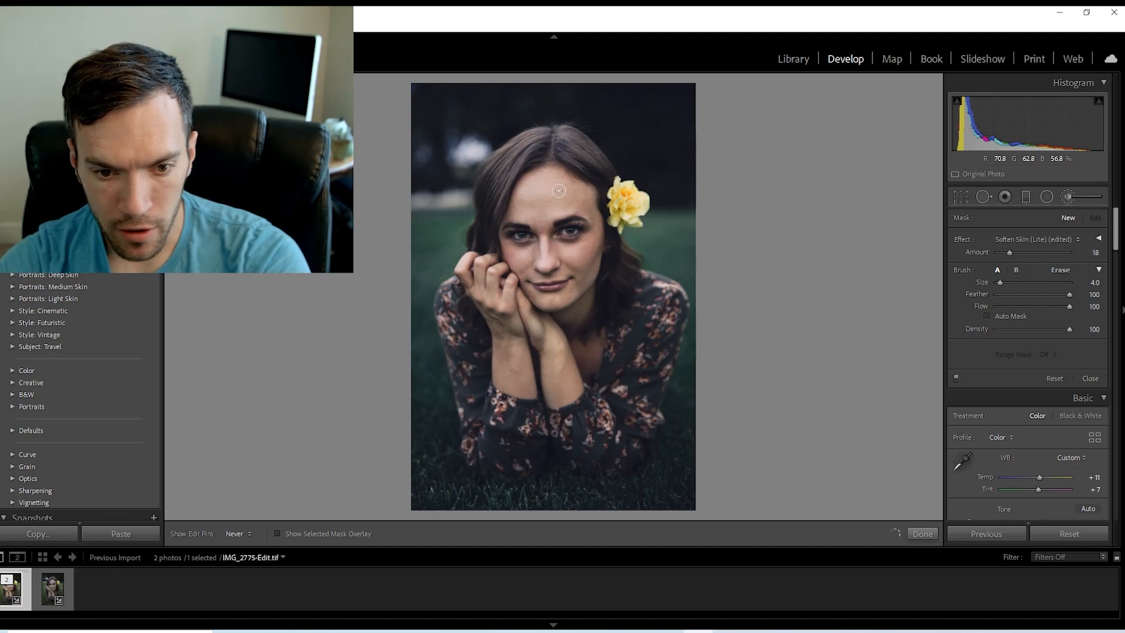
drag(567, 207, 585, 205)
scroll(578, 205, down, 3)
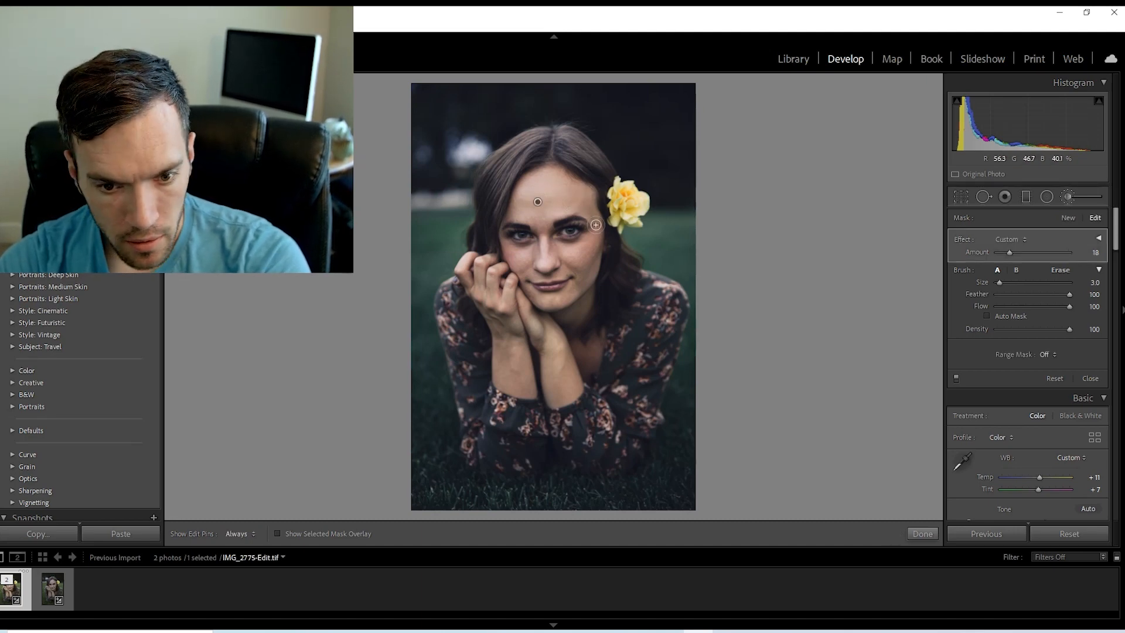
scroll(572, 259, up, 2)
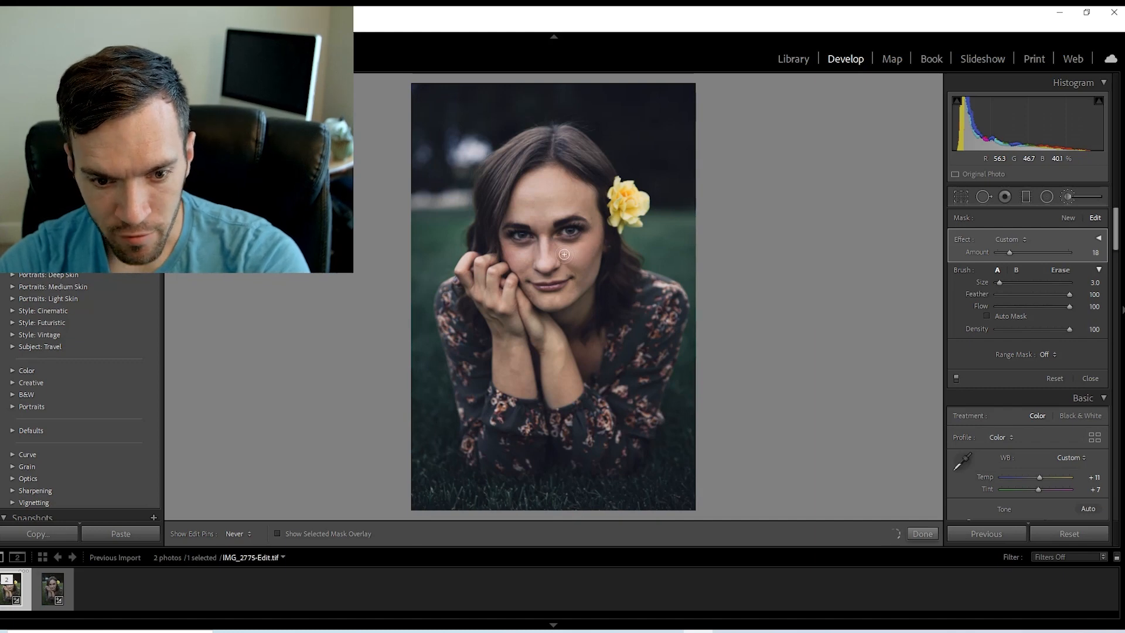
scroll(580, 269, down, 1)
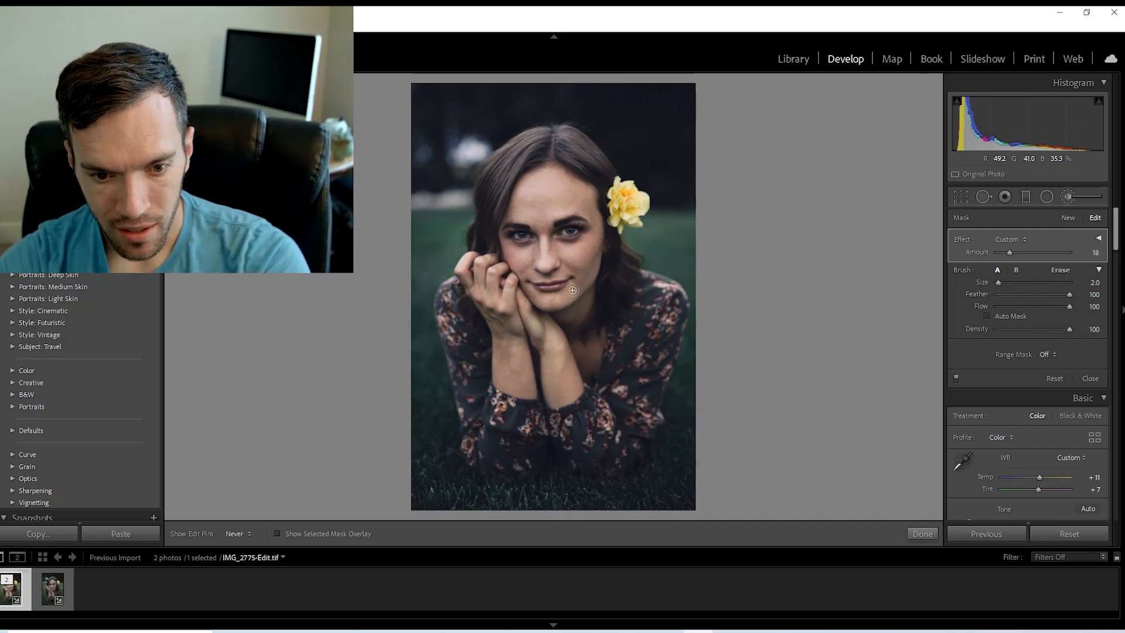
drag(572, 290, 548, 300)
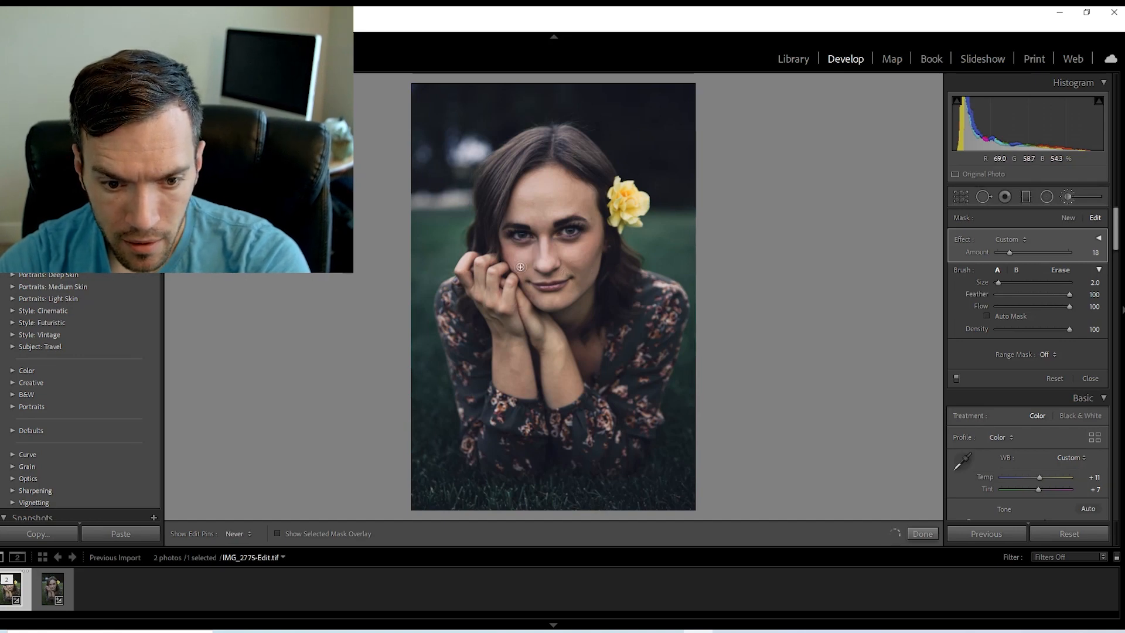
key(h)
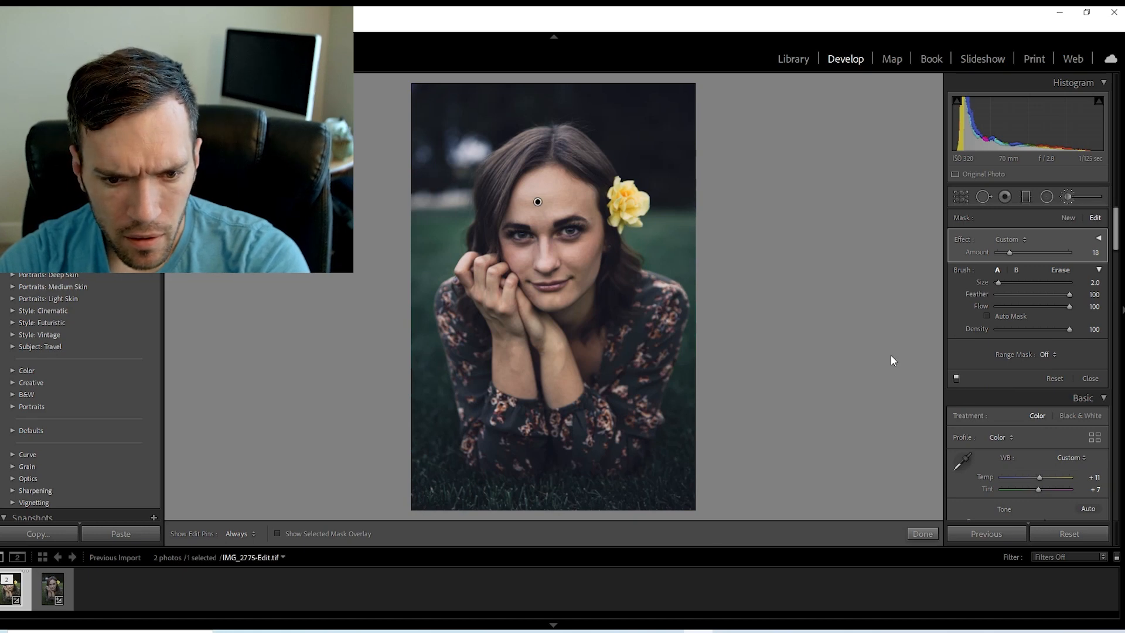
Set the skin-softening mask's Amount to 19 while checking the forehead detail, and close the adjustment brush.
key(z)
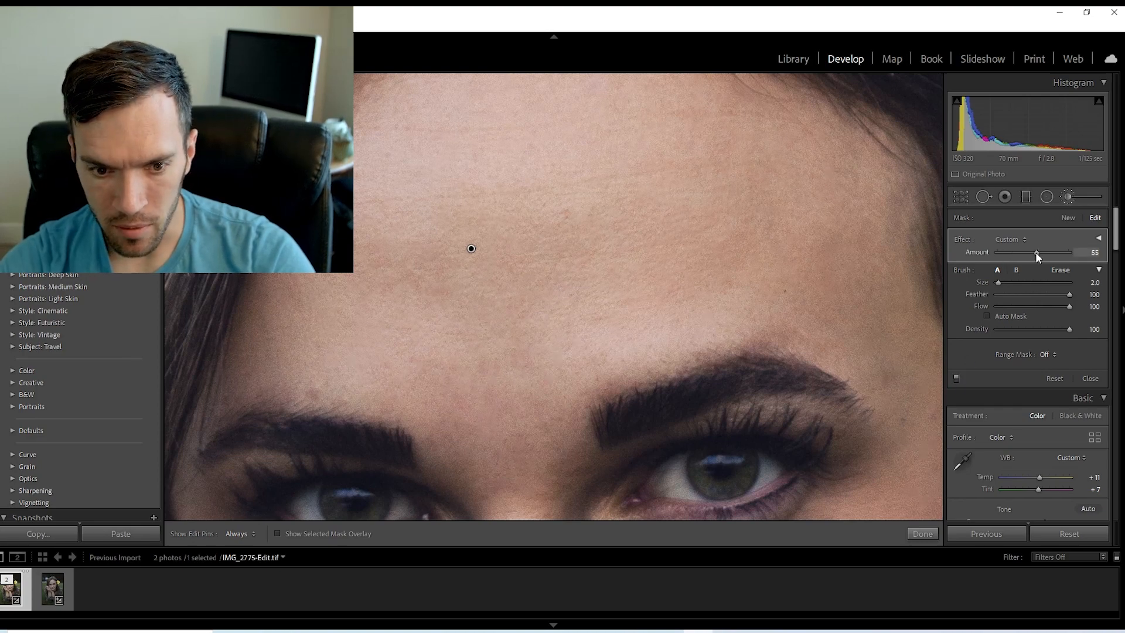
drag(1008, 253, 1009, 253)
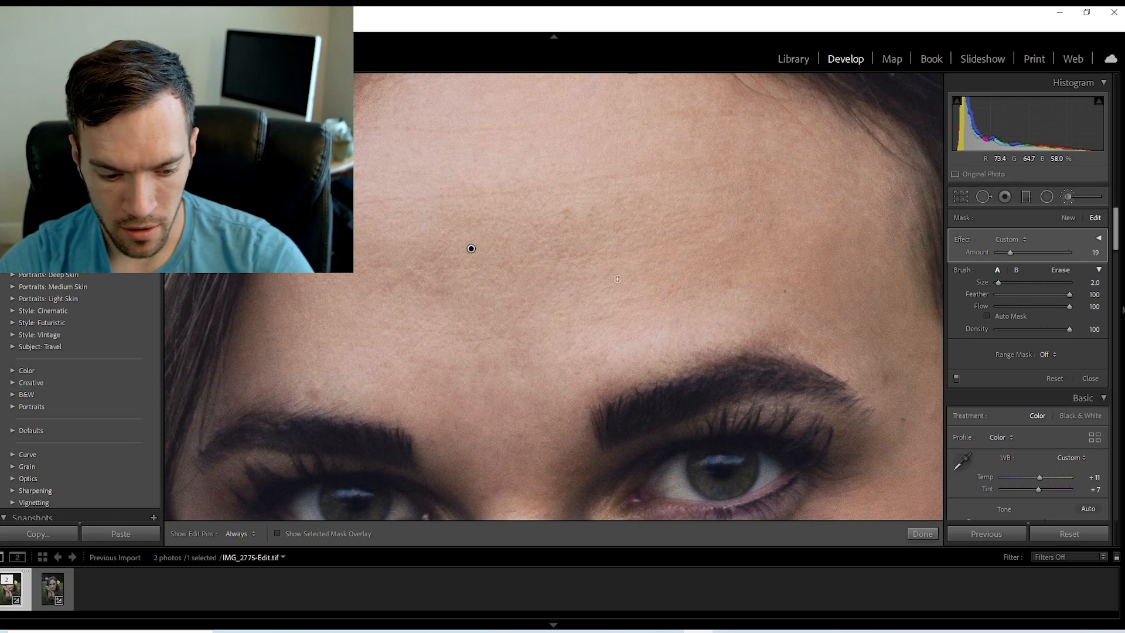
key(z)
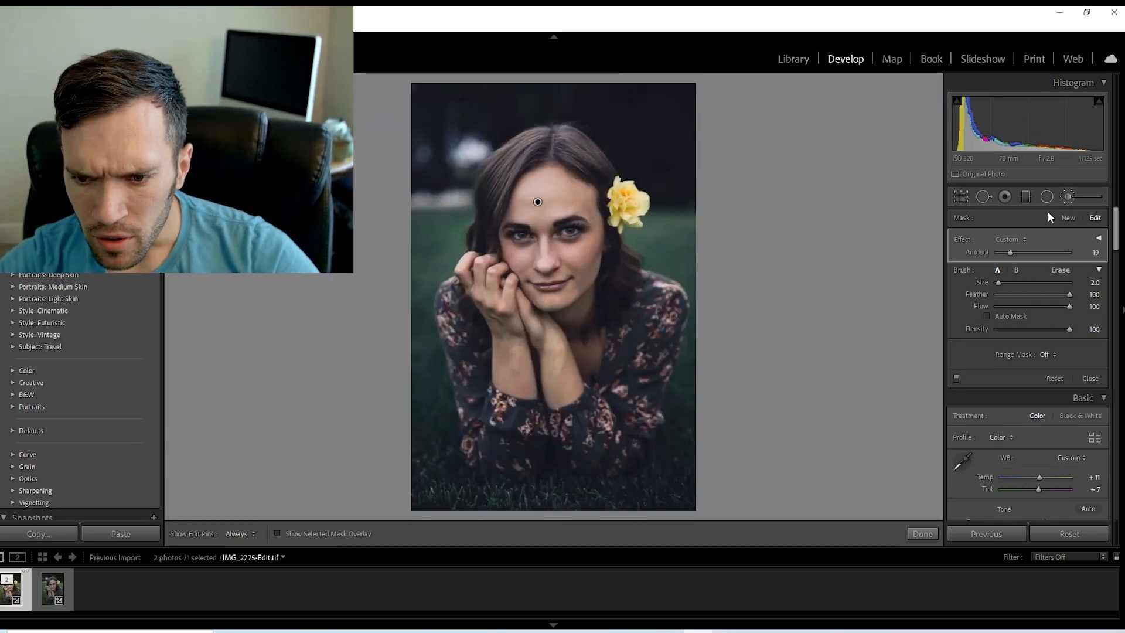
click(1066, 201)
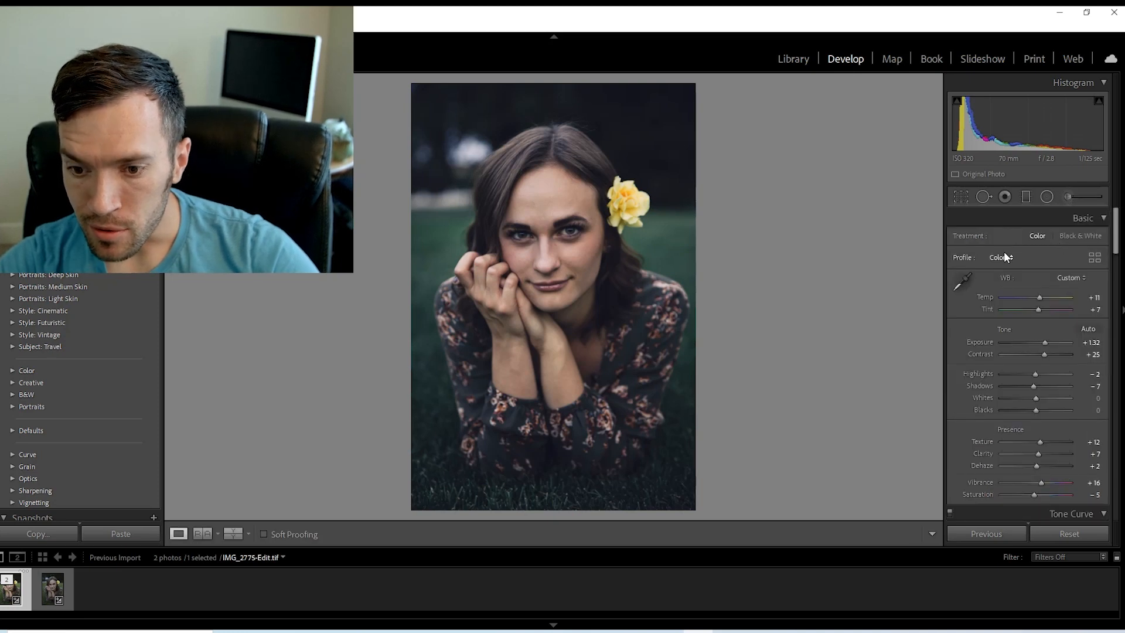
click(1004, 256)
click(1027, 242)
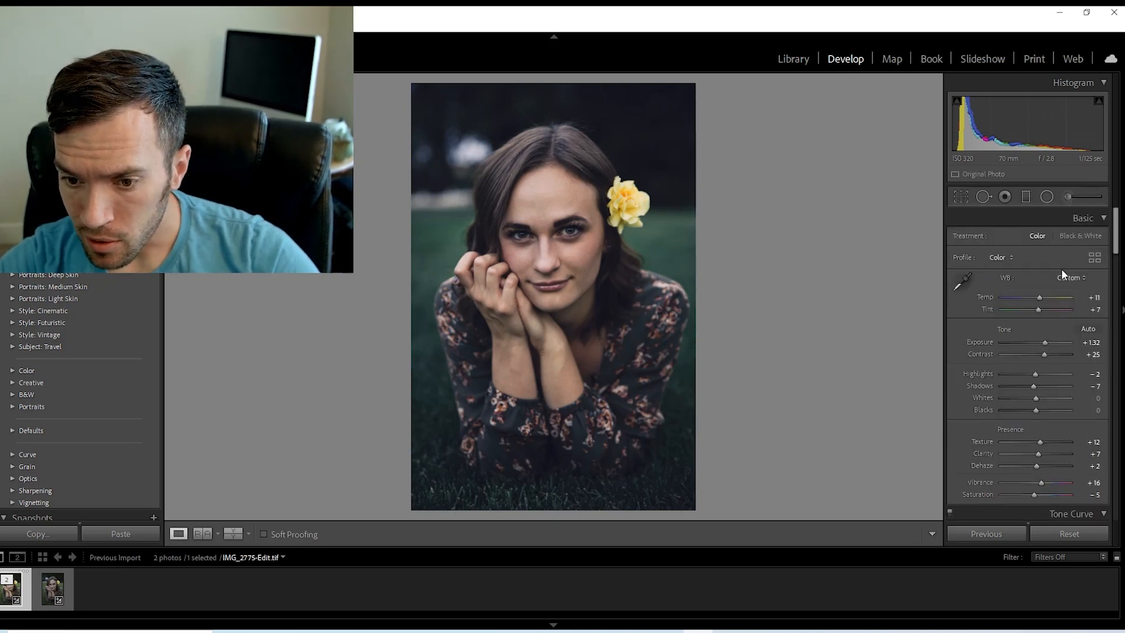
Try a Burn (Darken) brush stroke at Amount -2.25 along the cheek beside the hair, and undo the stroke.
click(1067, 196)
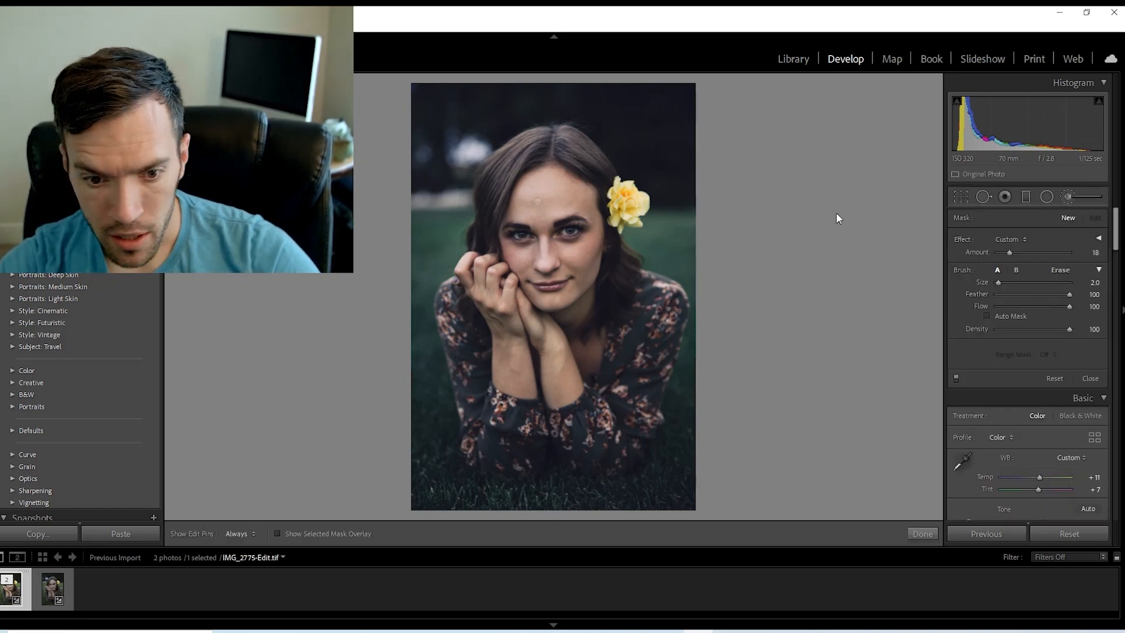
click(1025, 240)
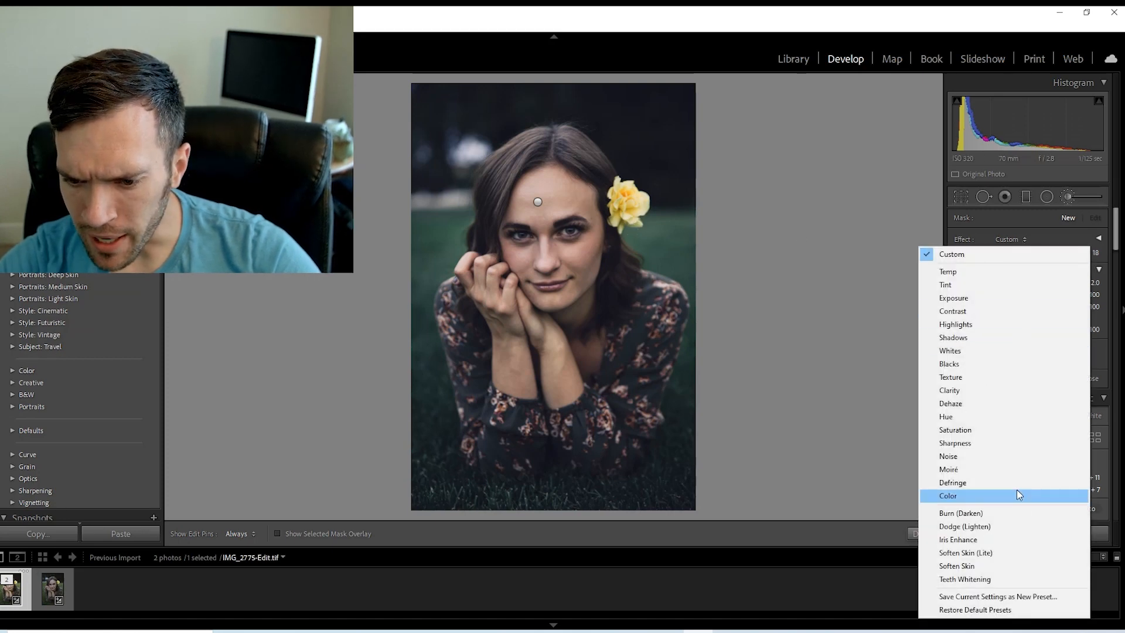
click(1008, 514)
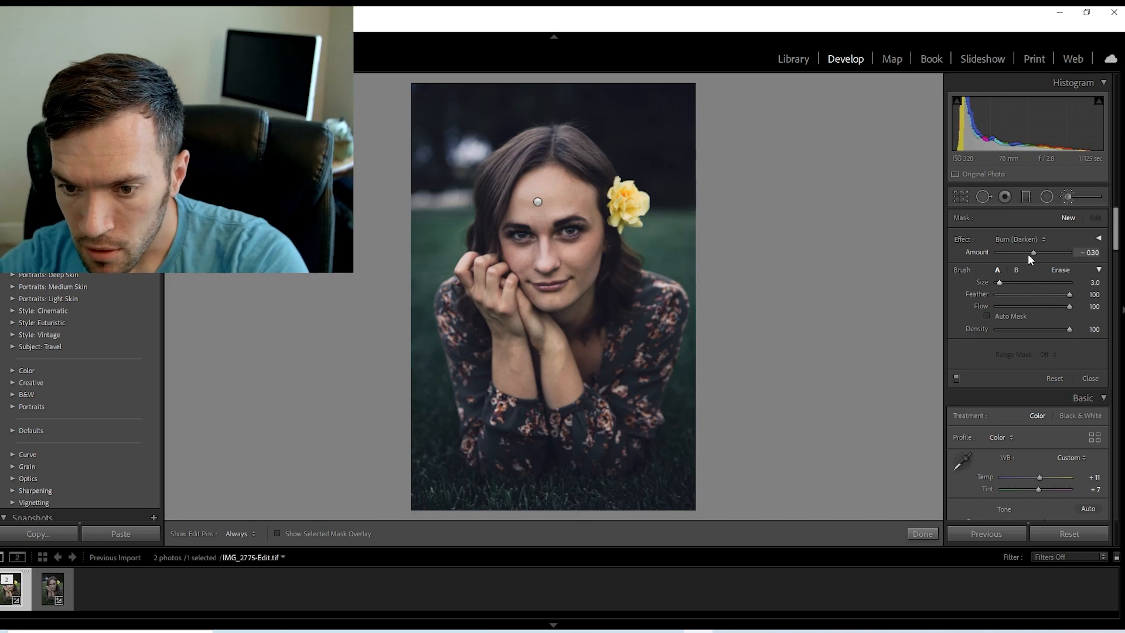
drag(1031, 253, 1013, 252)
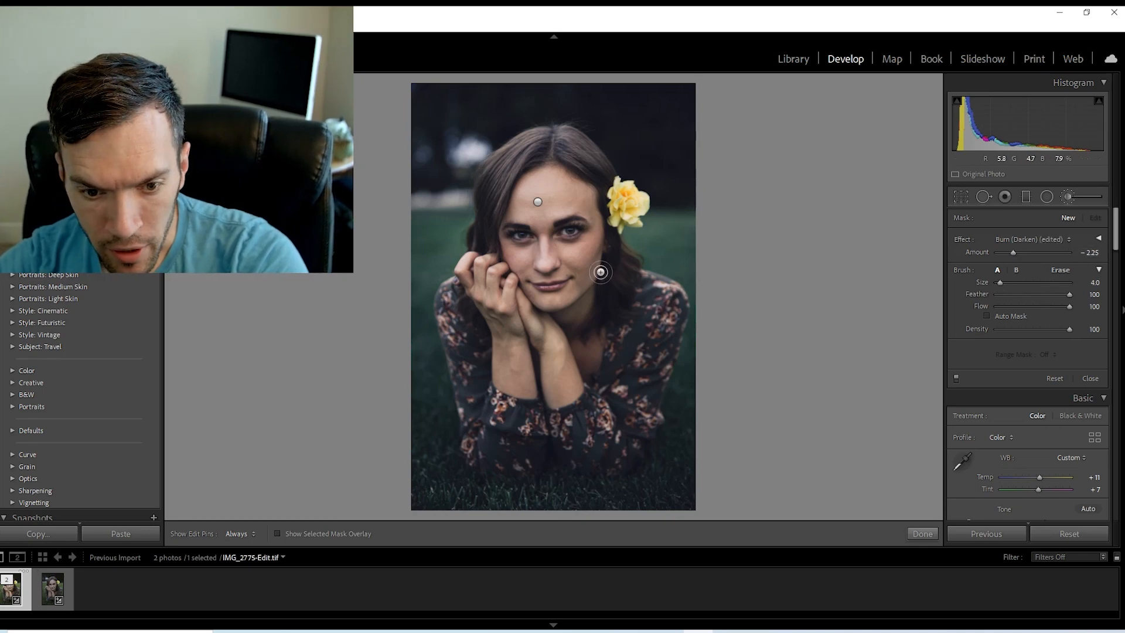
key(h)
drag(598, 251, 600, 251)
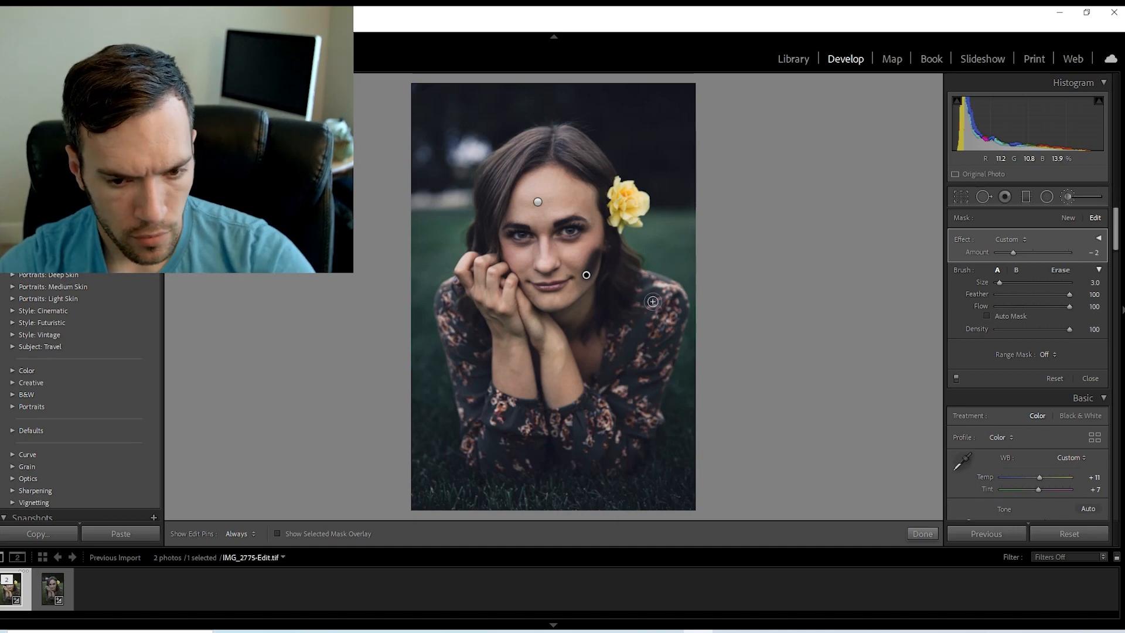
key(ctrl+z)
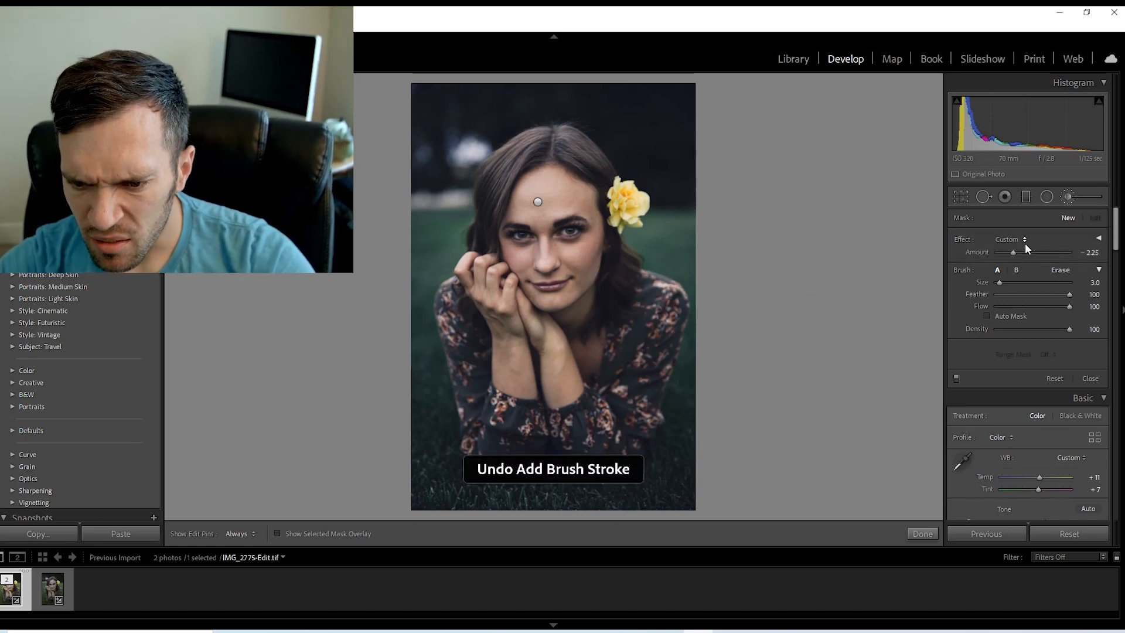
Choose the Burn (Darken) effect for a new brush mask and set its Amount to -2.66.
click(1024, 239)
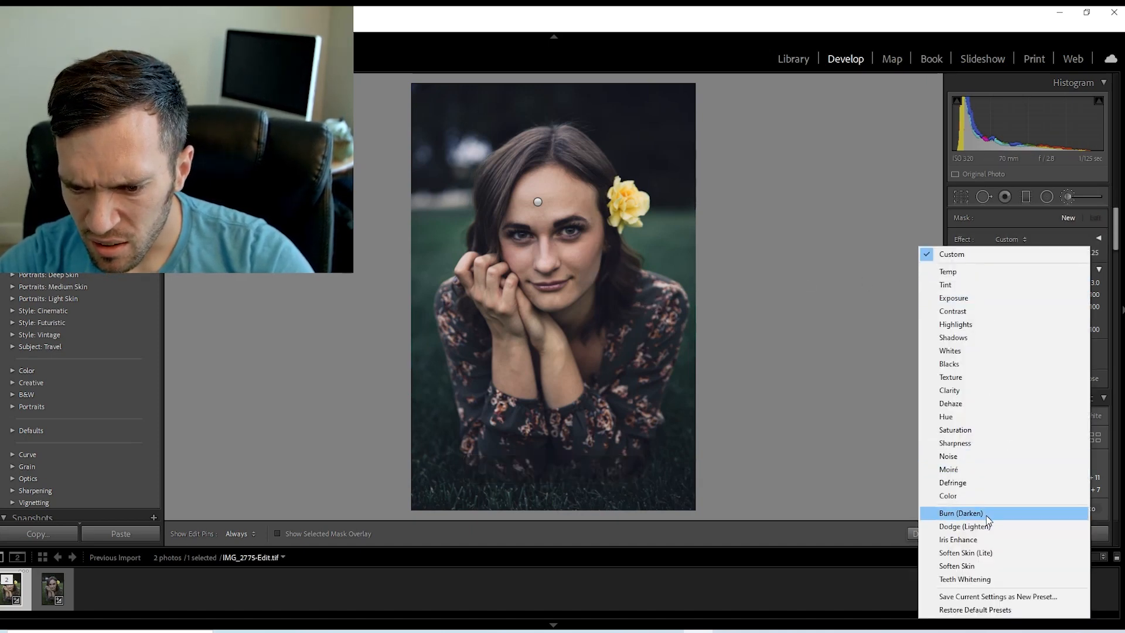
click(986, 513)
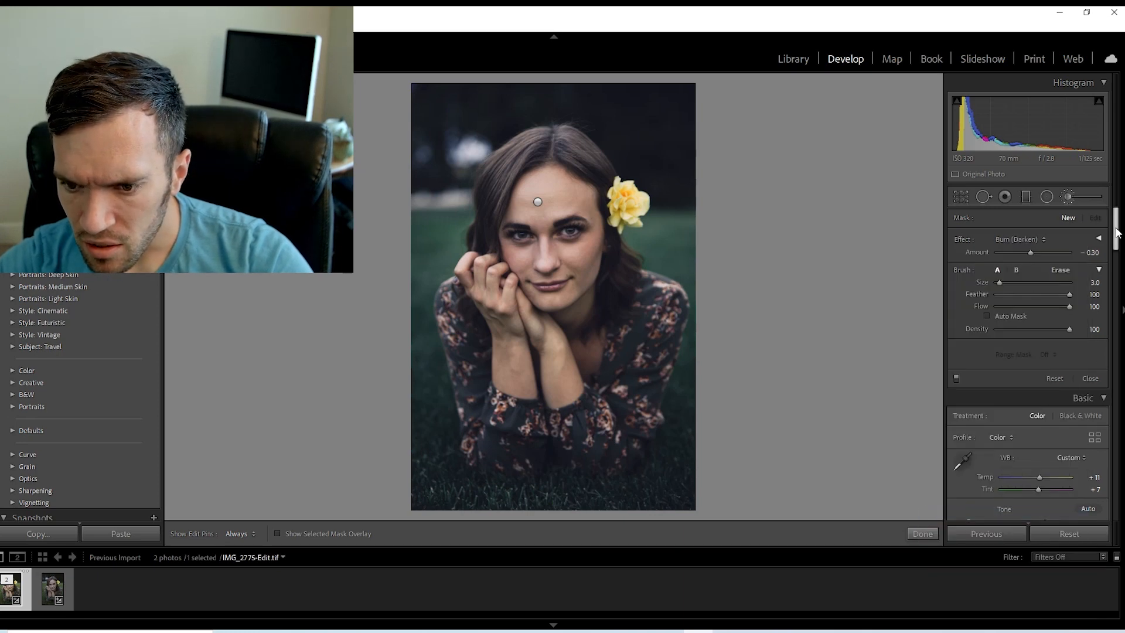
scroll(1116, 240, down, 1)
scroll(1116, 239, up, 1)
drag(1028, 247, 1007, 250)
scroll(1065, 342, down, 4)
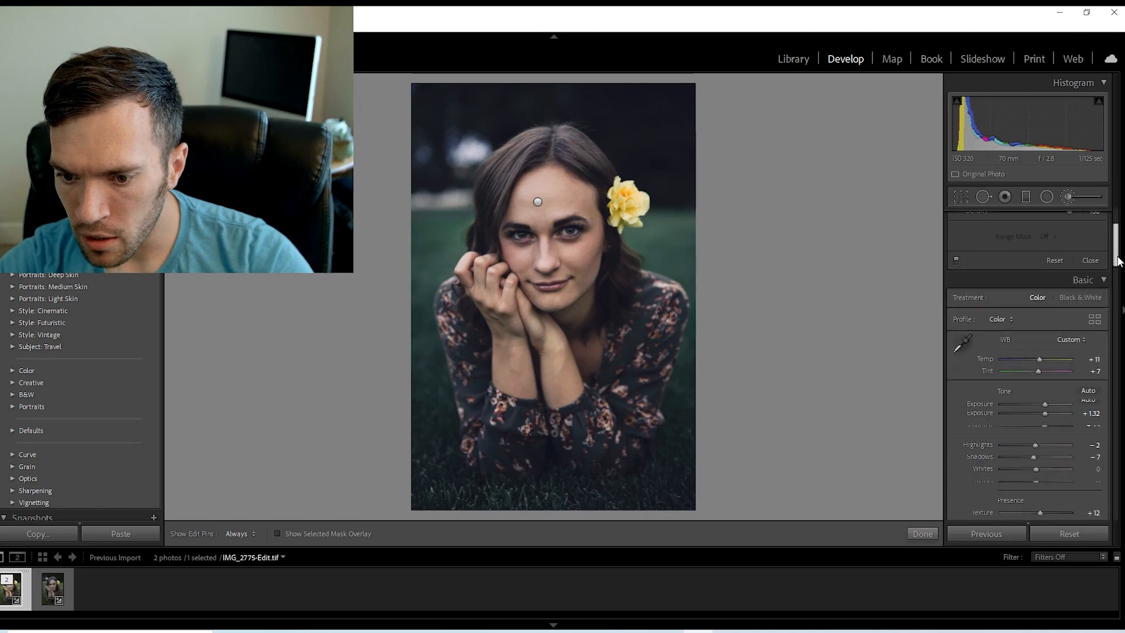
click(1120, 264)
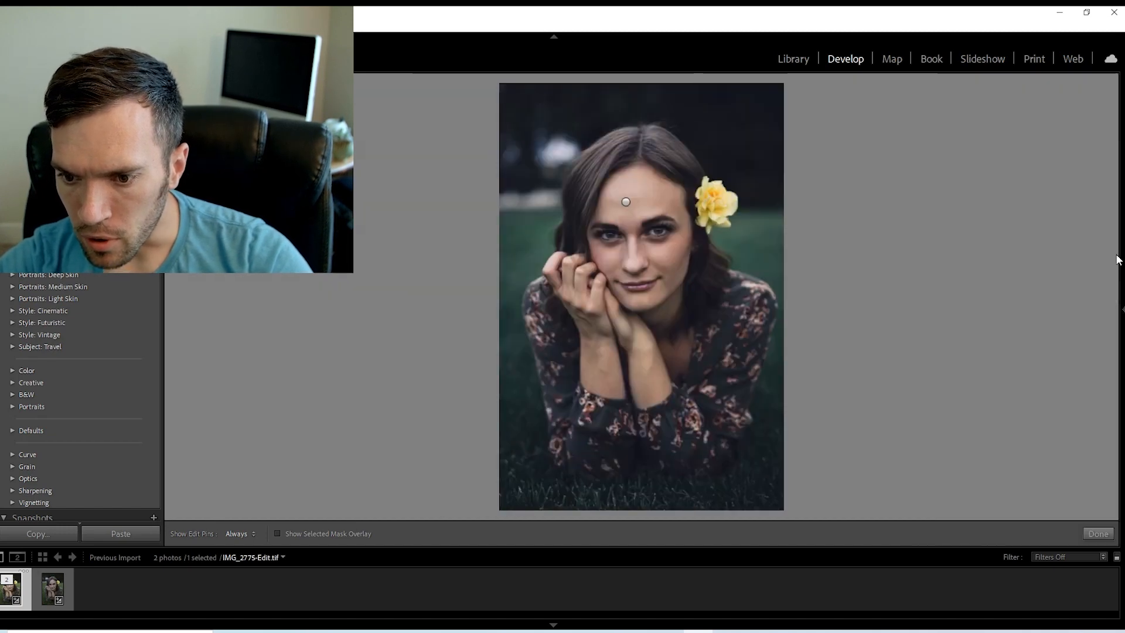
click(1121, 309)
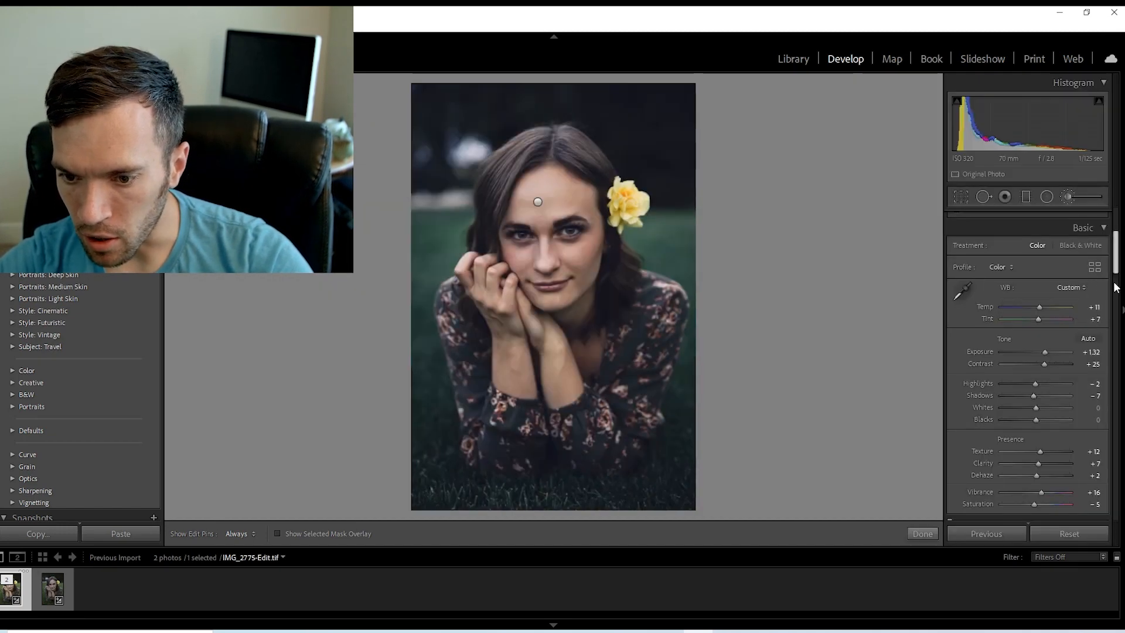
click(1067, 196)
scroll(1118, 216, up, 5)
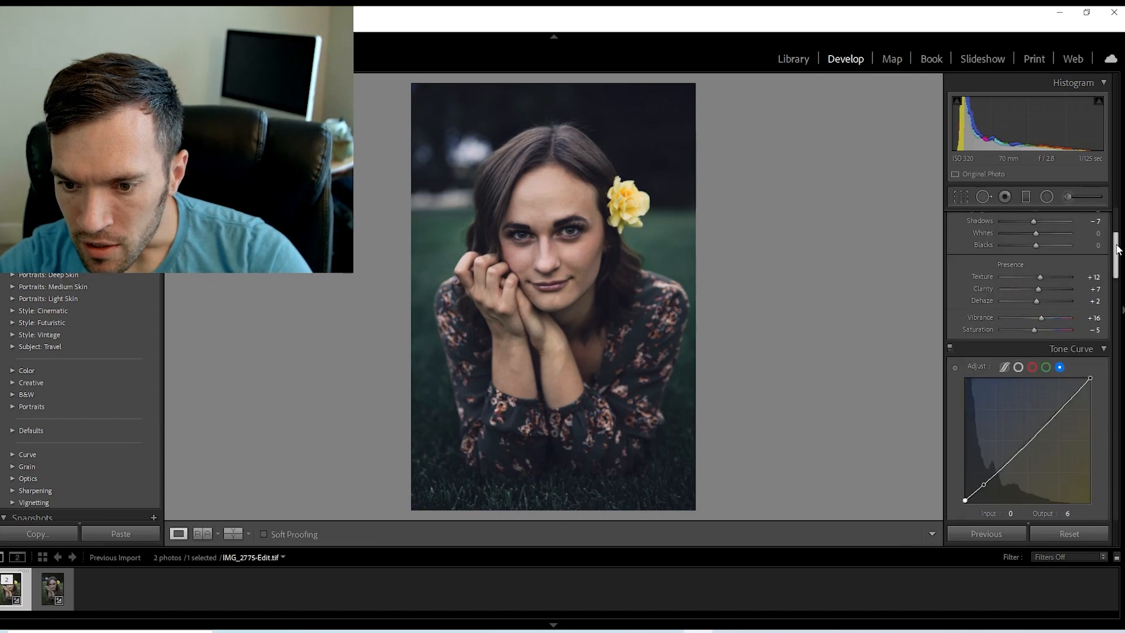
click(1067, 196)
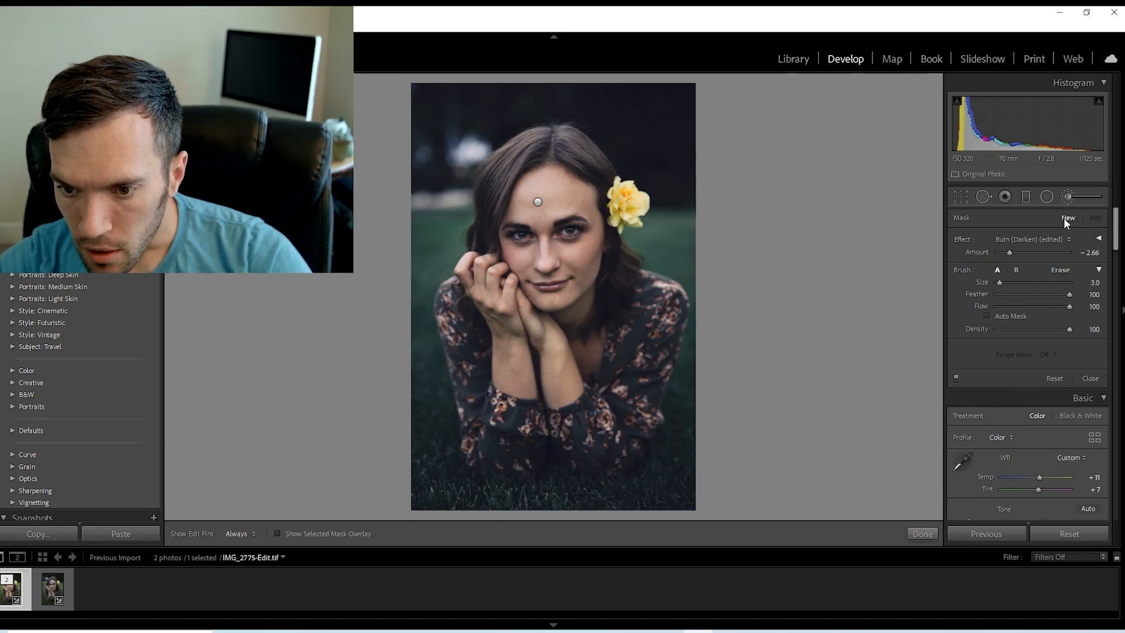
Try a burn stroke at Exposure -0.50 along the cheek beside the hair, undo it, and set the brush's Exposure to -0.17.
click(1098, 240)
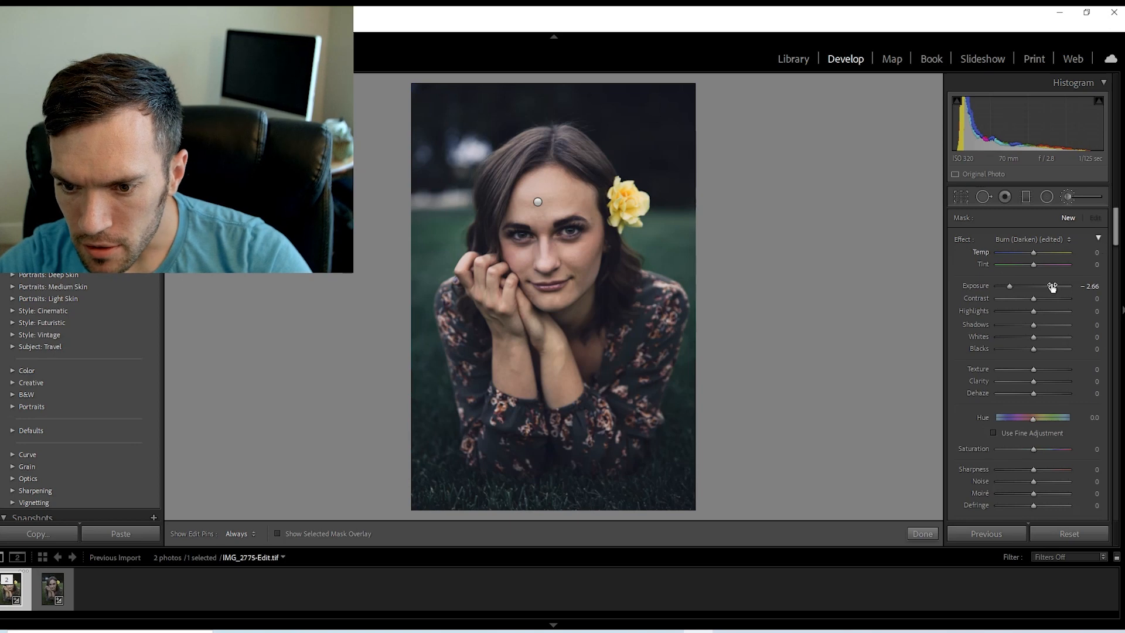
drag(1010, 284, 1028, 284)
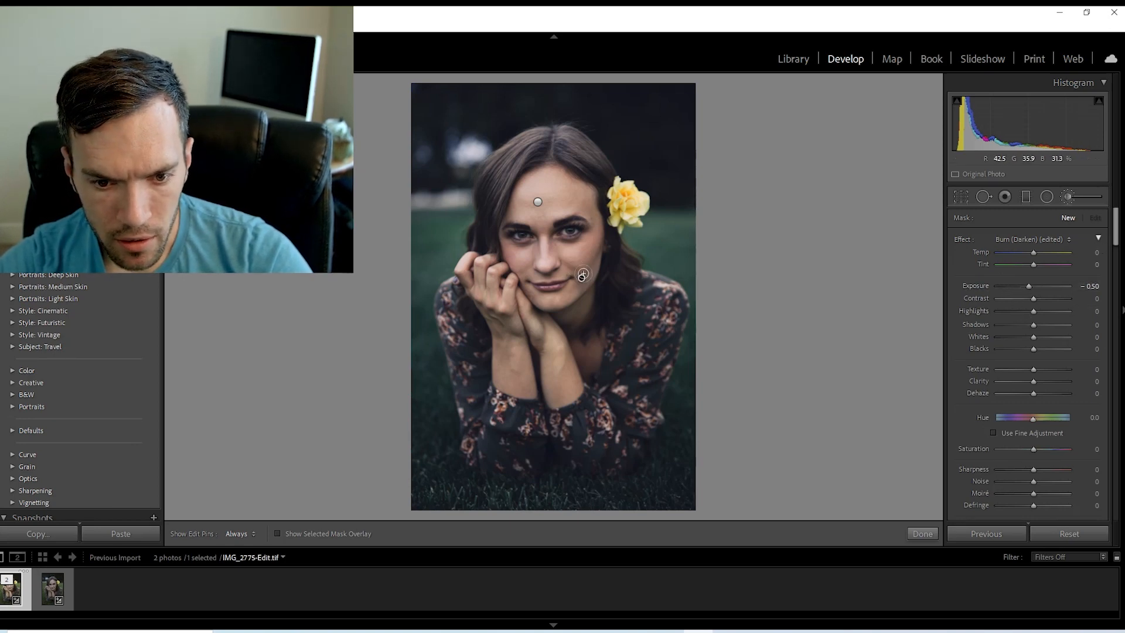
drag(582, 276, 599, 251)
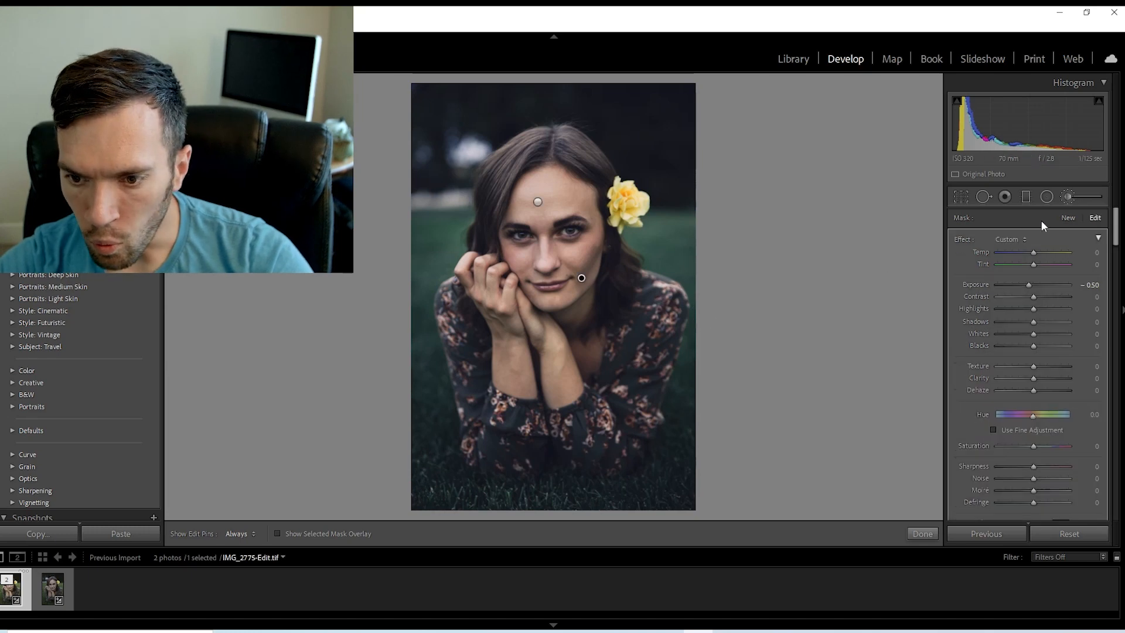
key(ctrl+z)
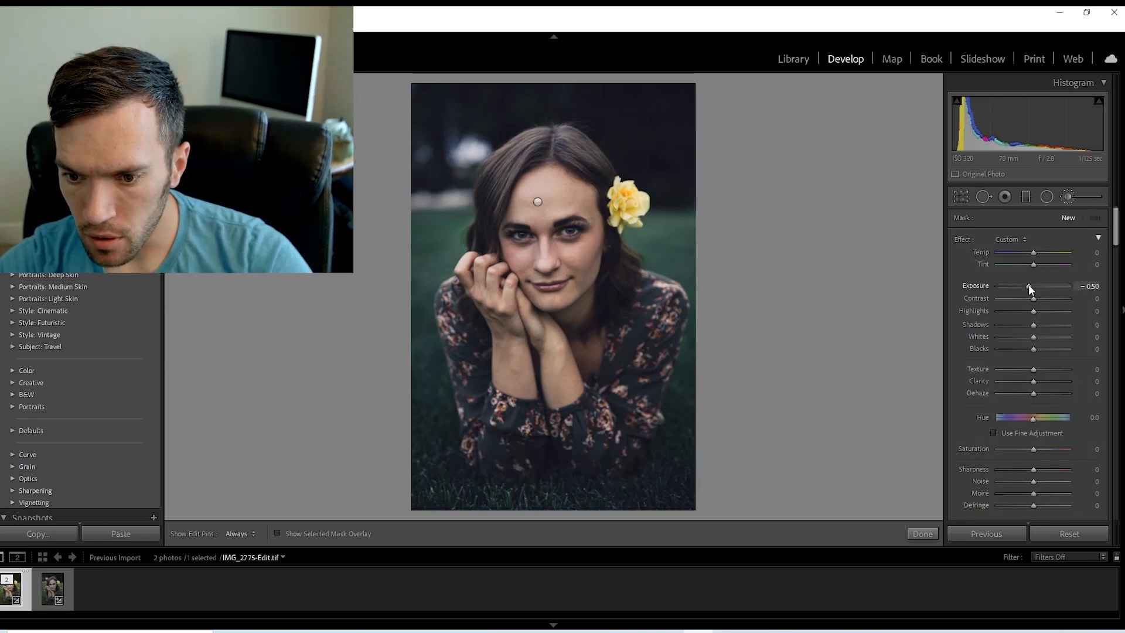
drag(1028, 283, 1031, 283)
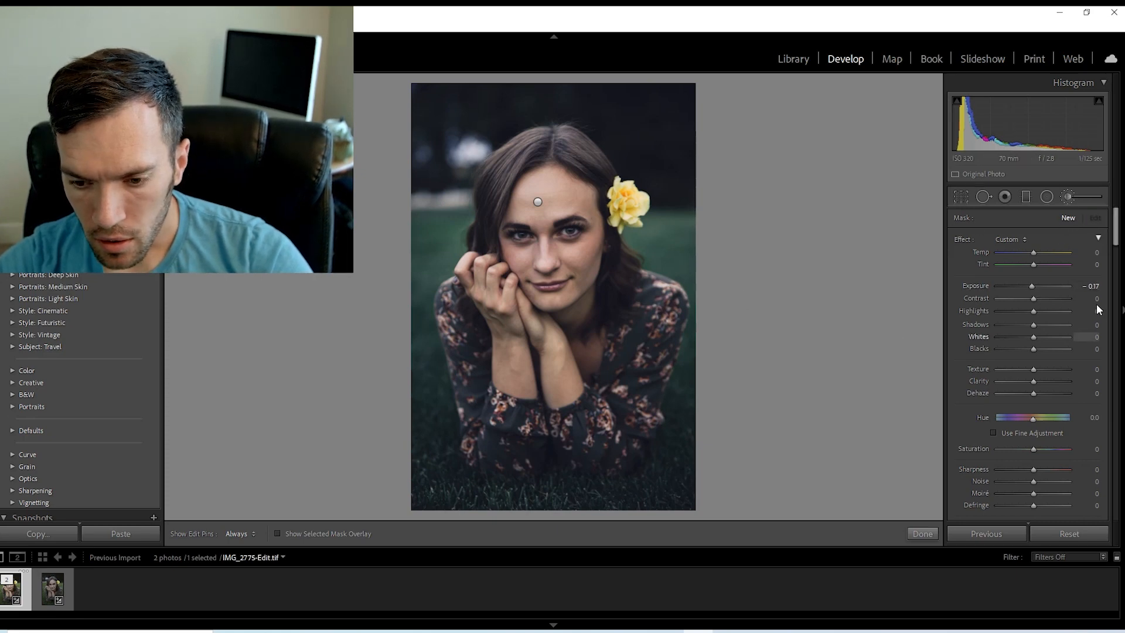
click(1068, 196)
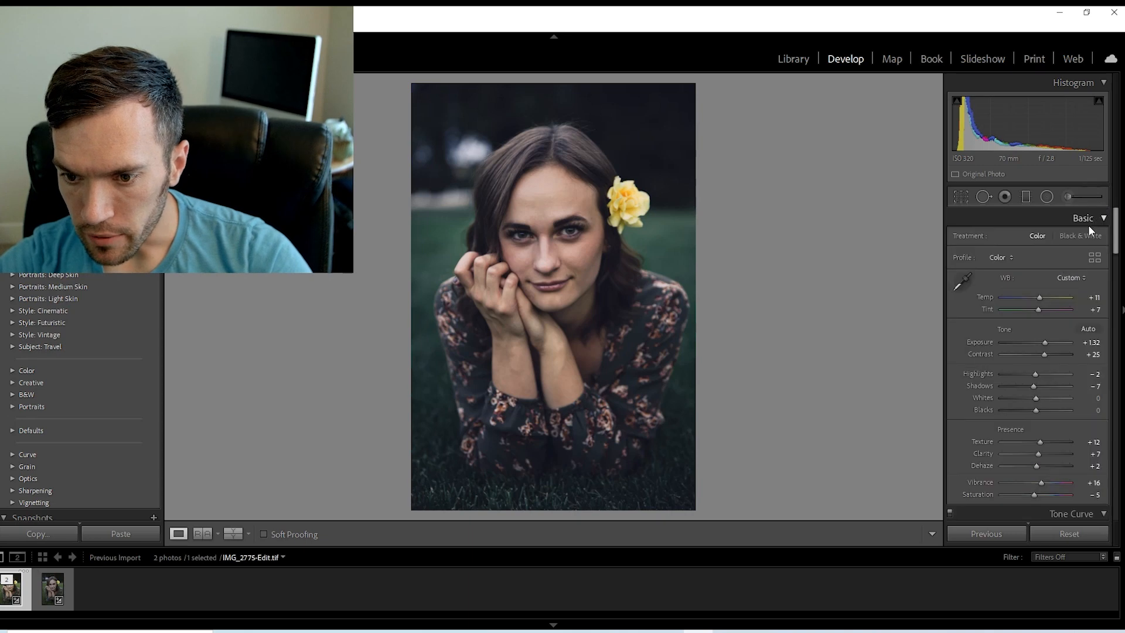
click(1068, 196)
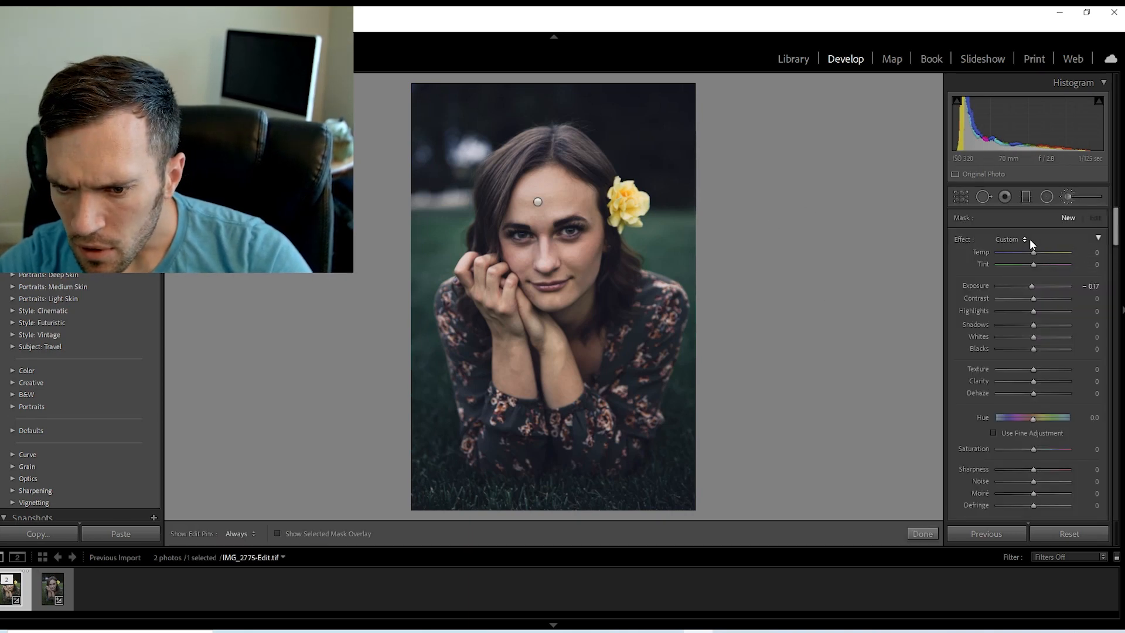
Paint a Burn (Darken) mask along both sides of the face and jaw, reduce its effect to Exposure -0.17, and close the brush.
click(1031, 242)
click(987, 512)
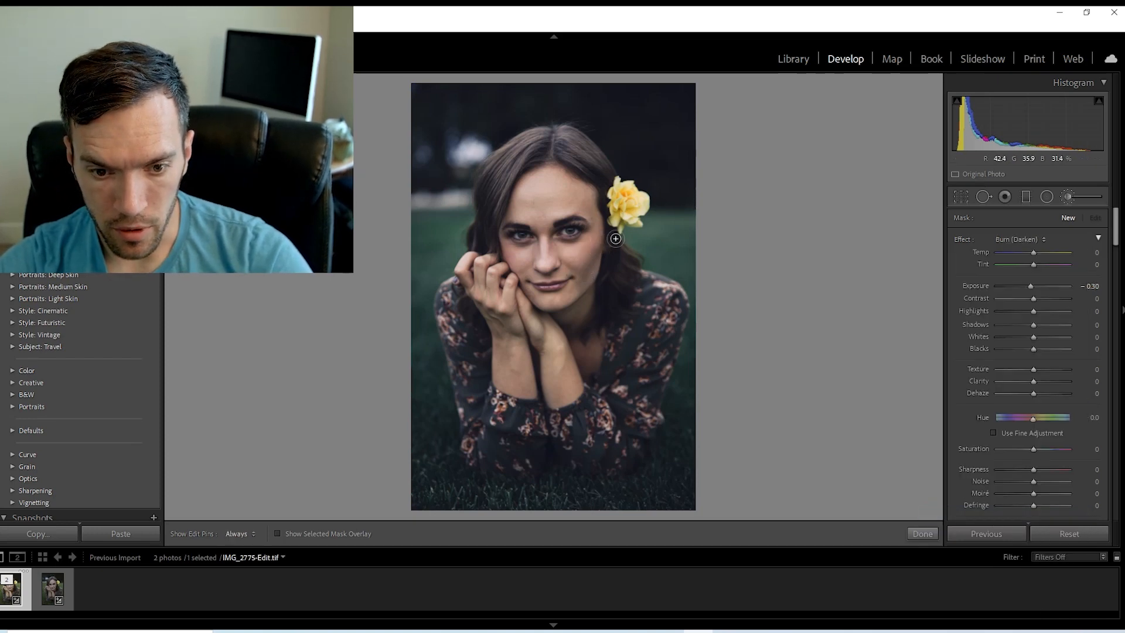
drag(584, 277, 581, 289)
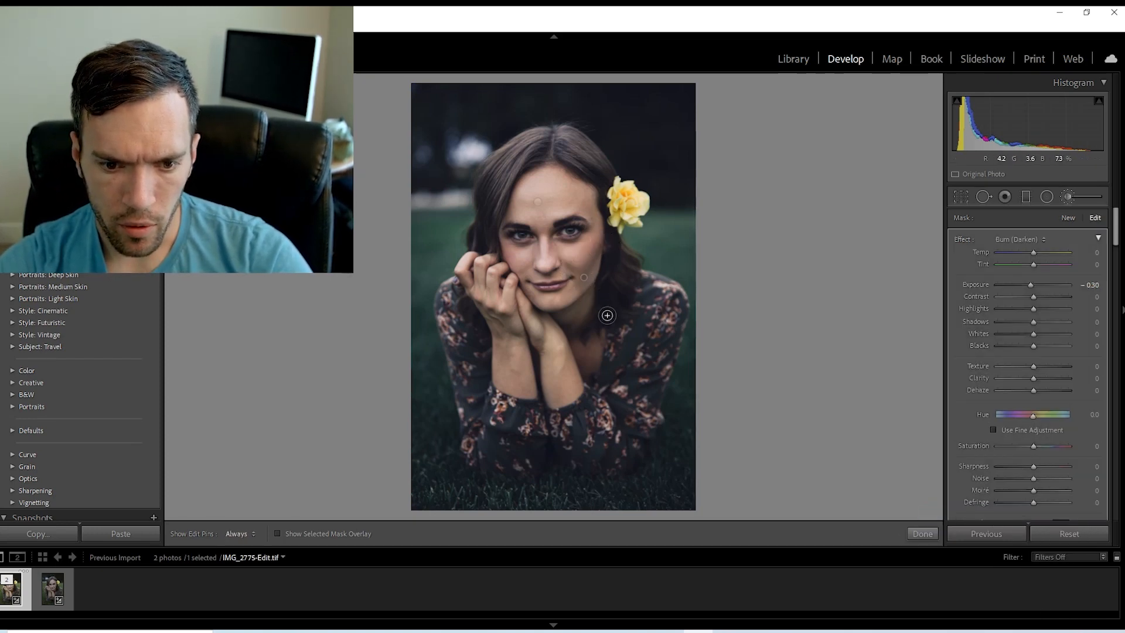
drag(497, 241, 553, 312)
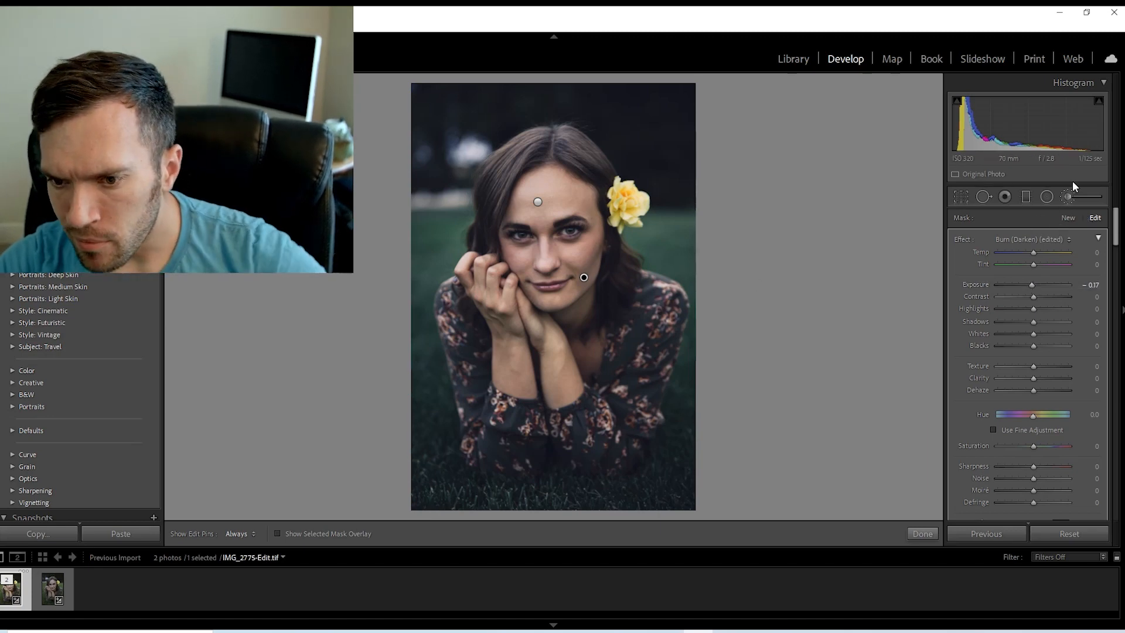
click(1064, 199)
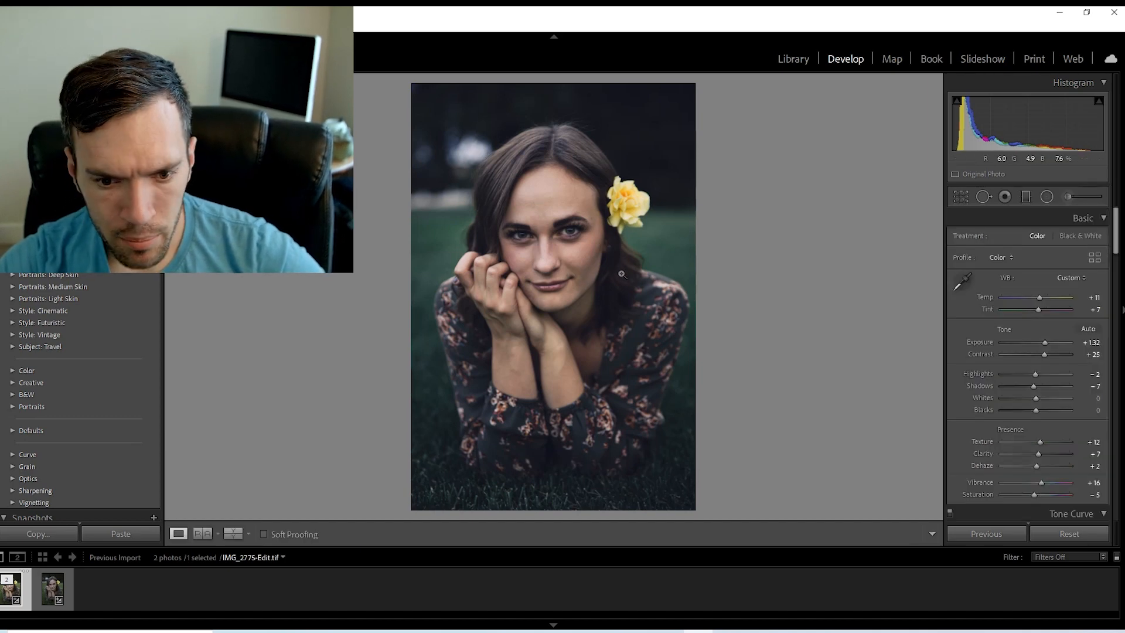
Select the burn mask on the cheek and review its effect and brush settings.
click(1070, 200)
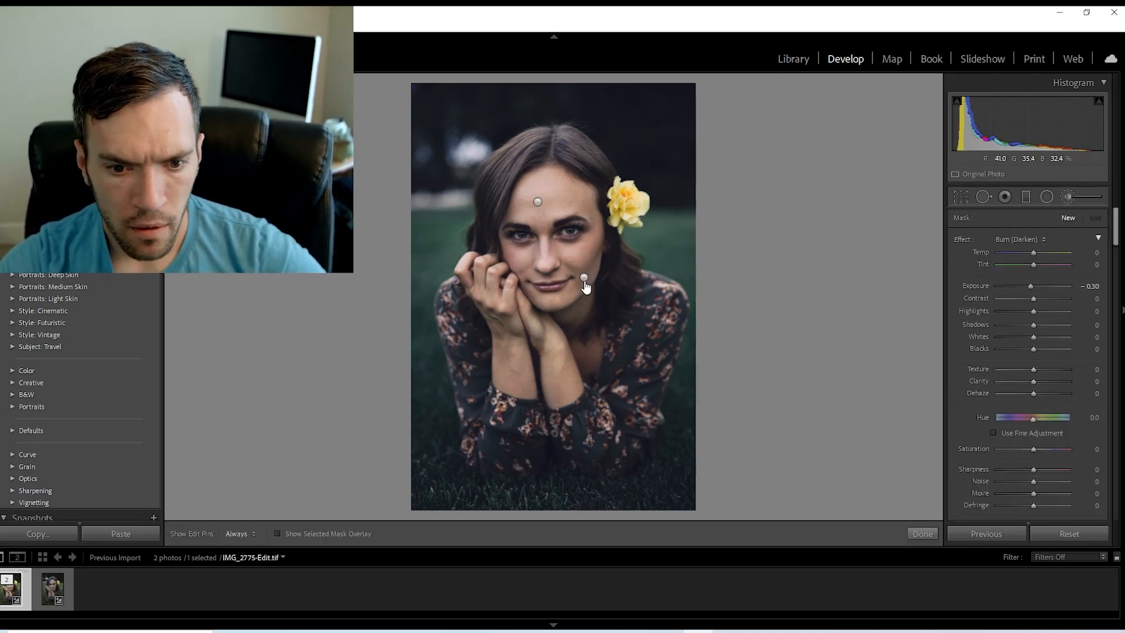
click(583, 277)
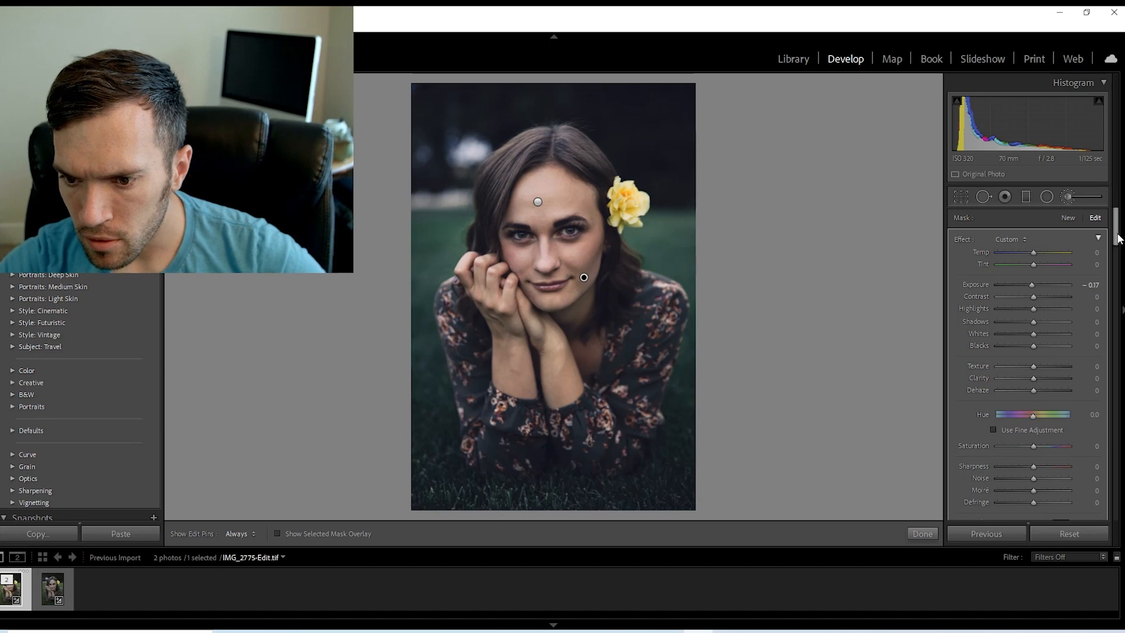
scroll(1022, 303, down, 5)
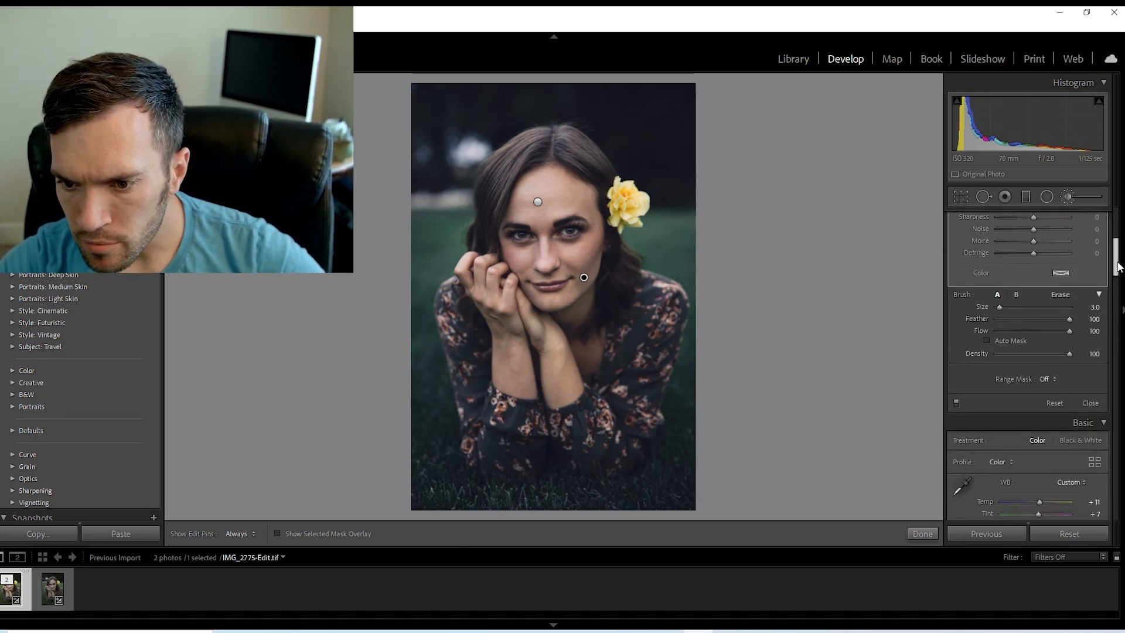
scroll(1118, 264, up, 1)
mouse_move(1118, 263)
mouse_down()
mouse_move(1118, 279)
mouse_move(1118, 236)
mouse_up()
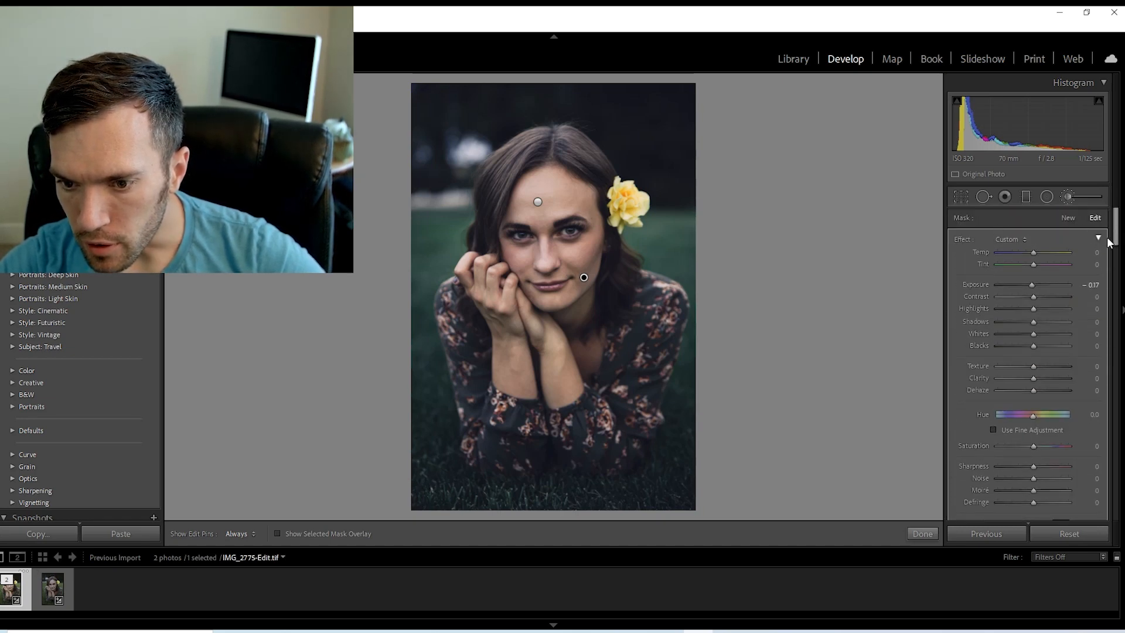
drag(1116, 237, 1117, 256)
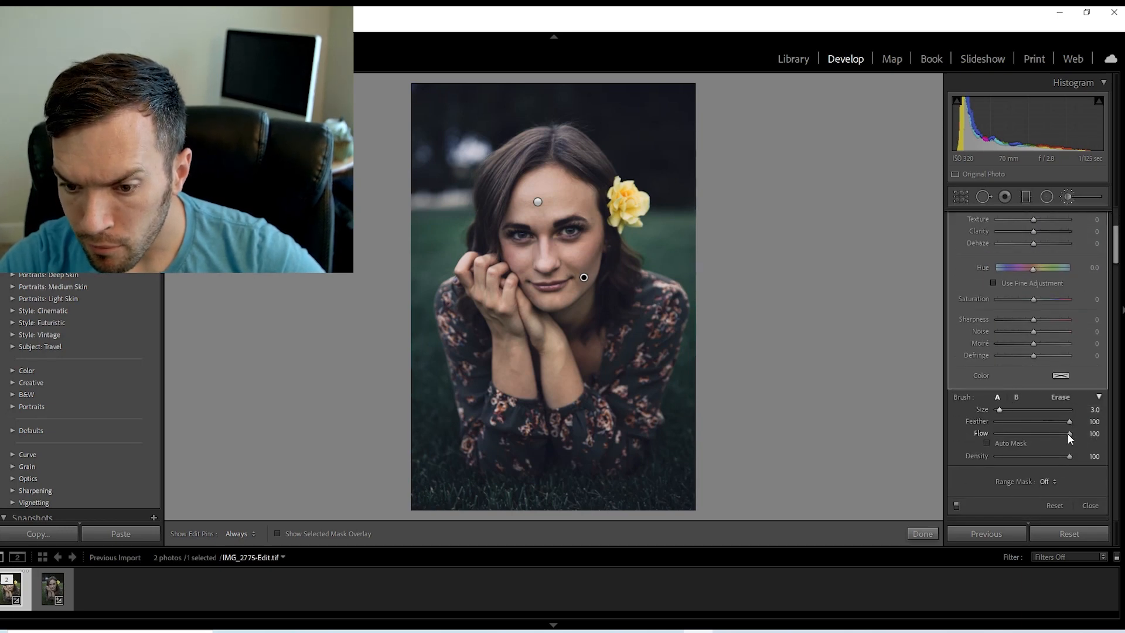
click(922, 534)
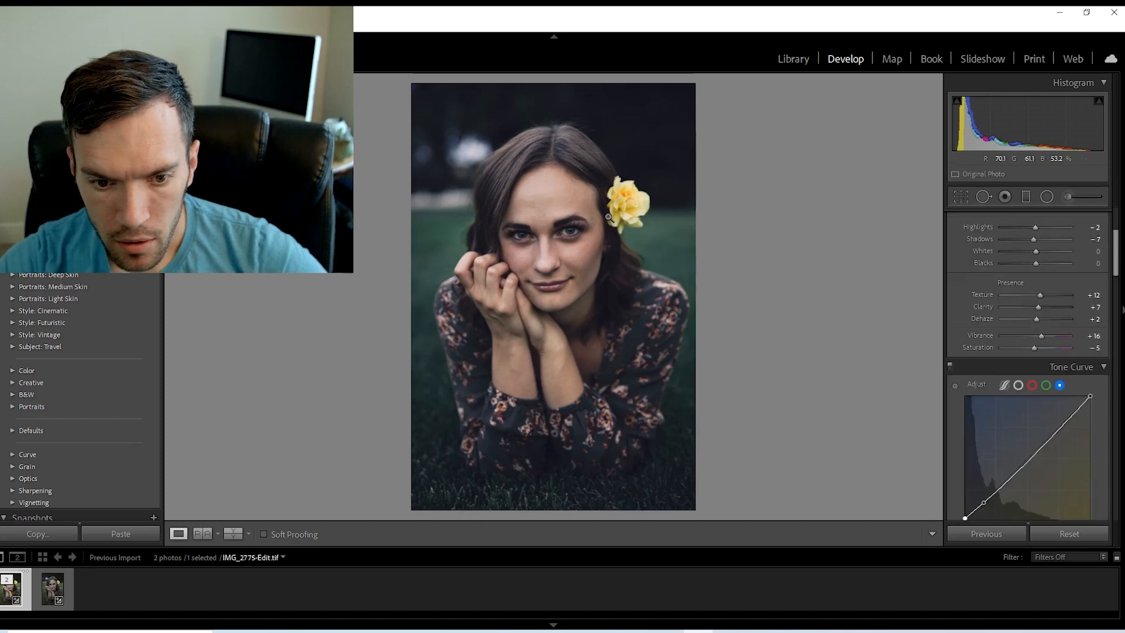
Select the cheek burn mask, set the brush's Density to 78 and Feather to 41, and finish the brush editing.
click(1066, 197)
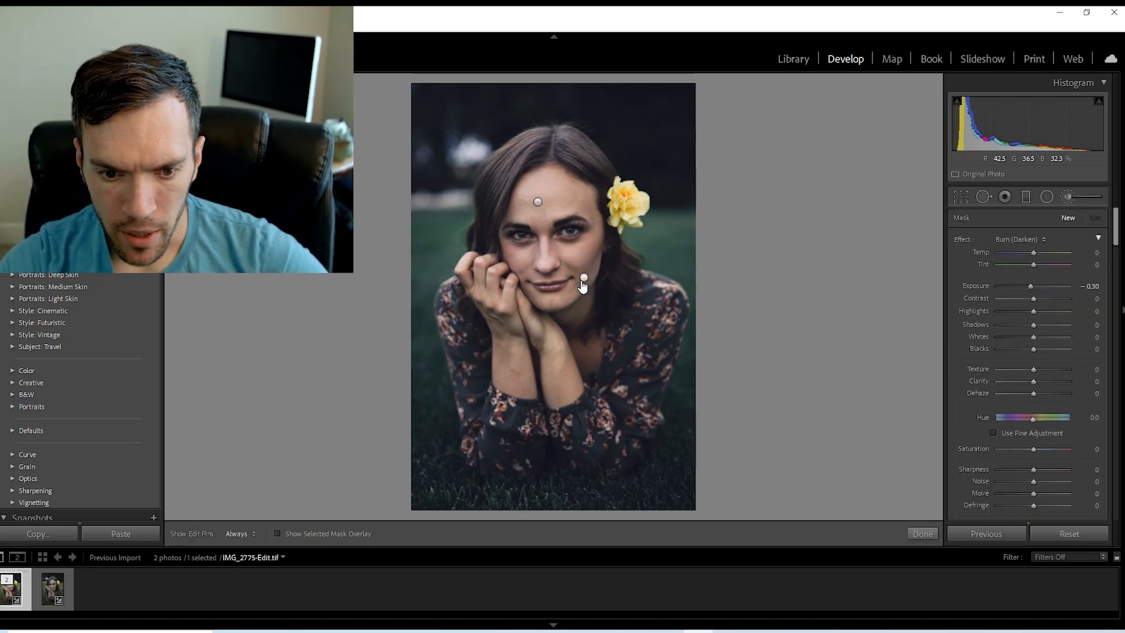
drag(1115, 234, 1115, 232)
click(1069, 218)
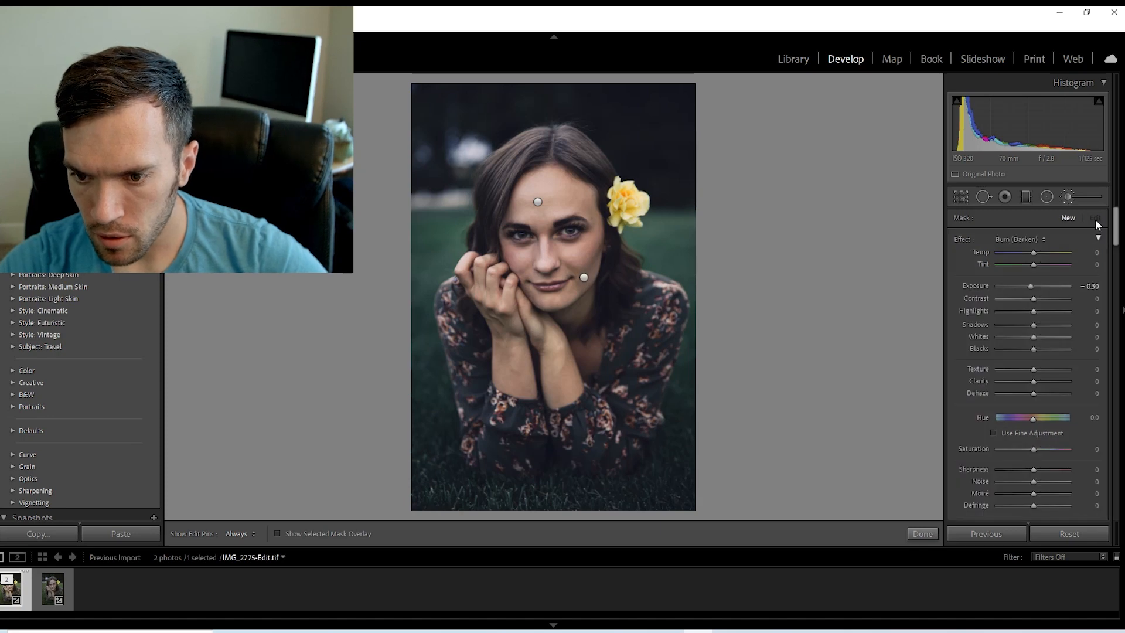
click(583, 277)
drag(1118, 244, 1119, 271)
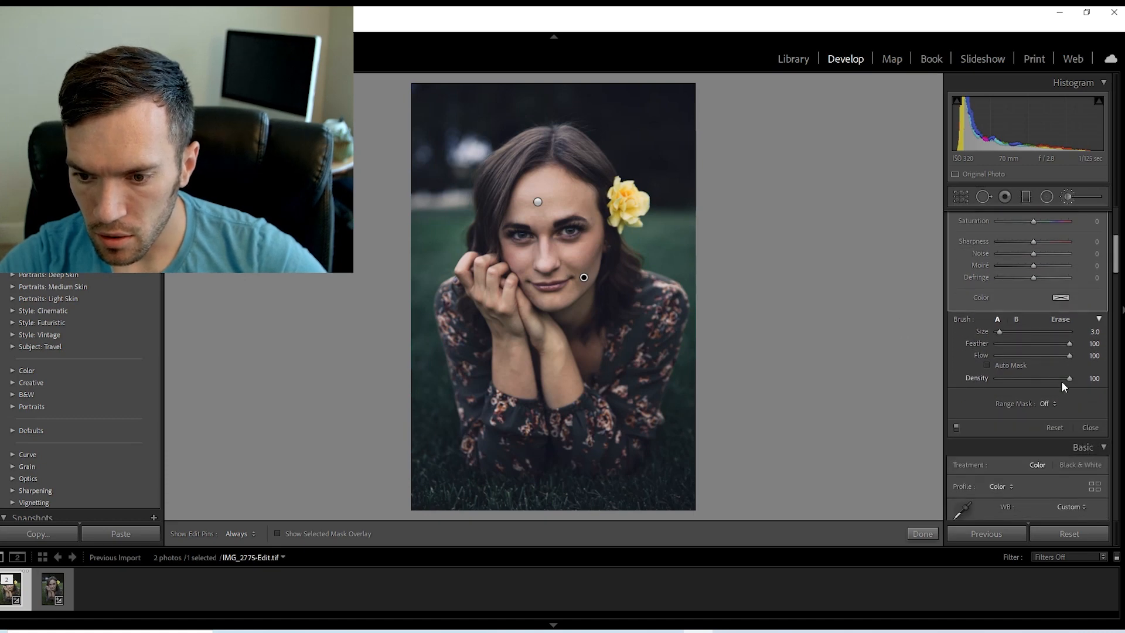
mouse_move(1068, 378)
mouse_down()
mouse_move(1001, 378)
mouse_move(1051, 380)
mouse_up()
drag(1064, 343, 1010, 341)
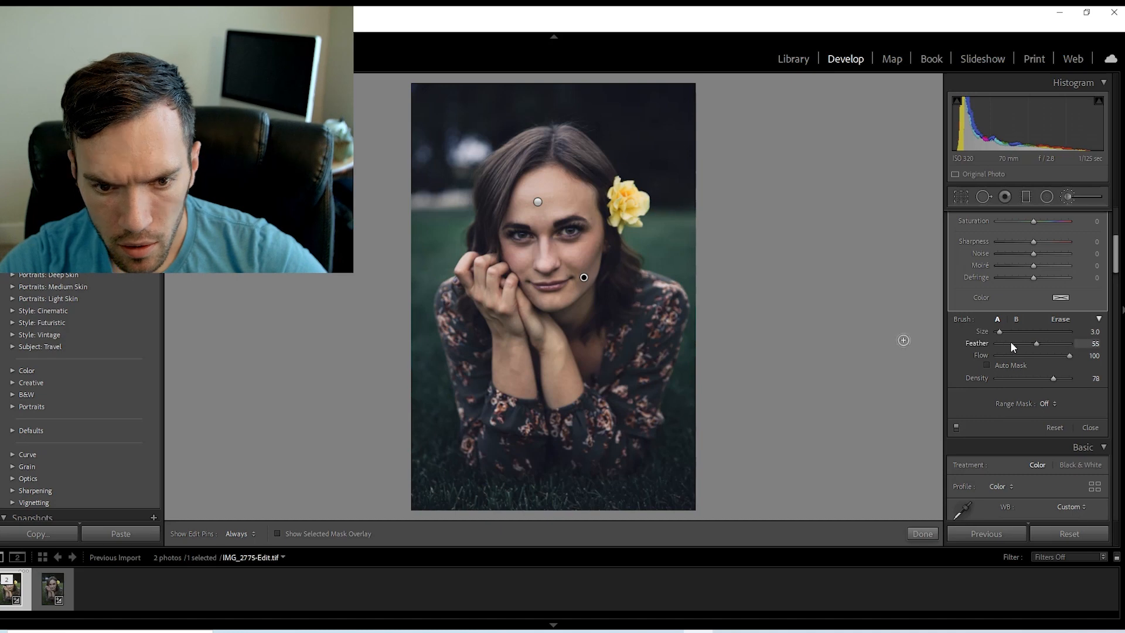
click(923, 534)
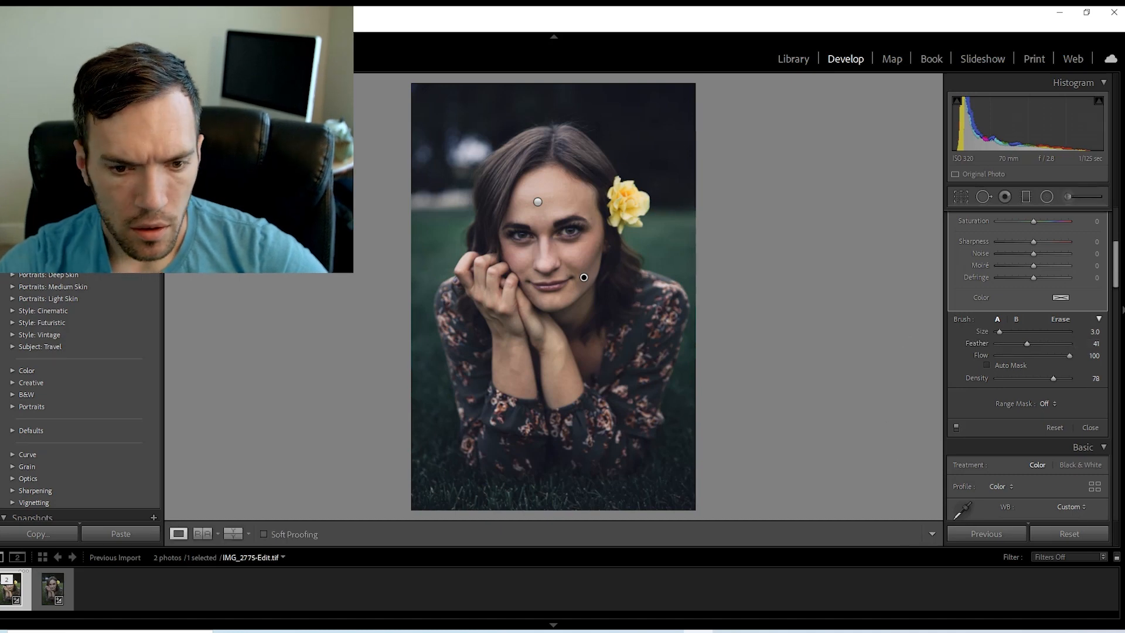
Cool the photo's white balance by setting Temp to +6.
scroll(1119, 263, up, 2)
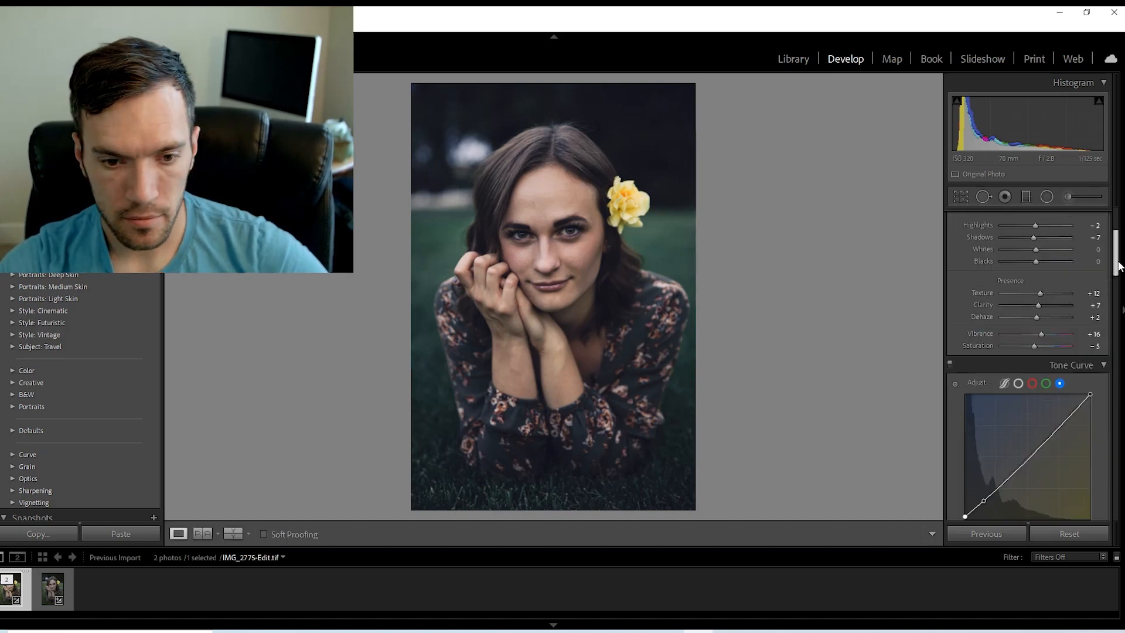
scroll(984, 265, up, 4)
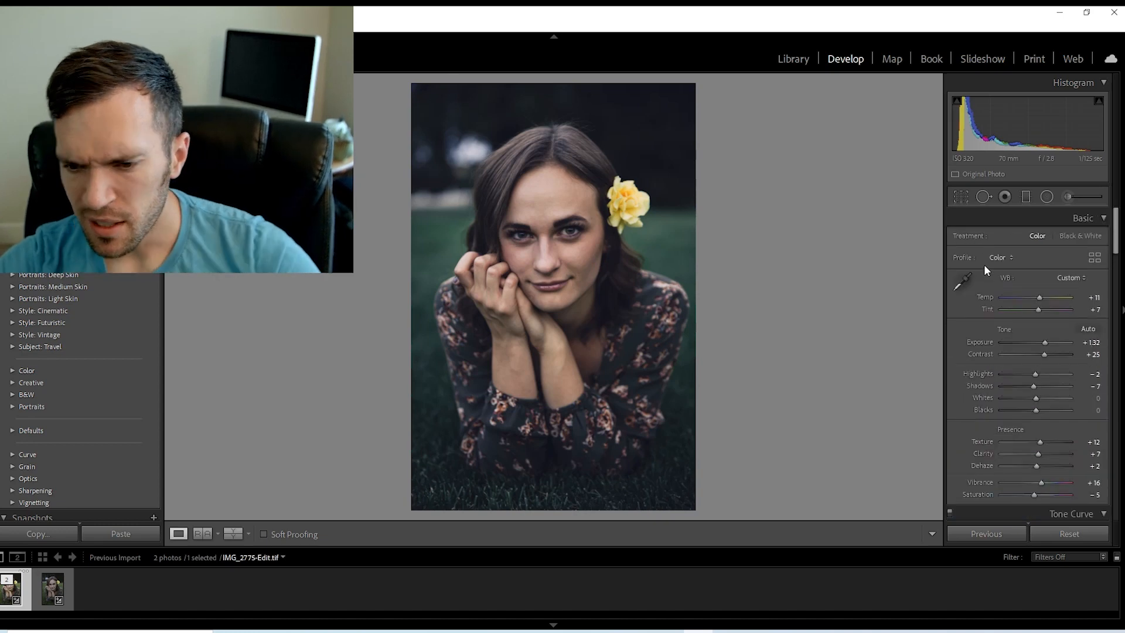
key(period)
key(minus)
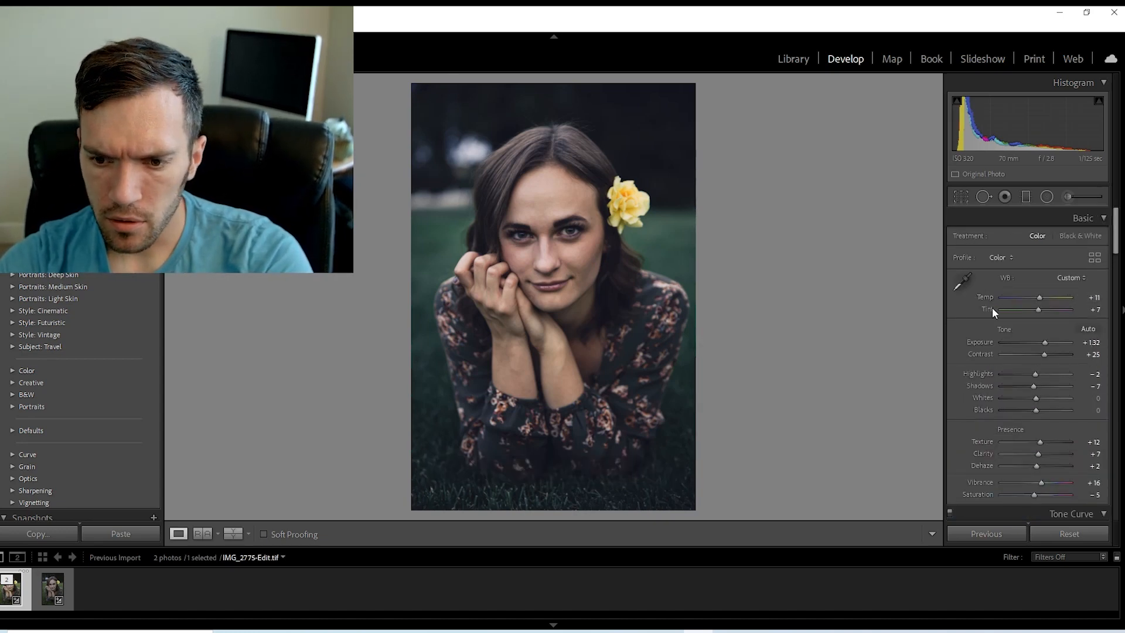
key(minus)
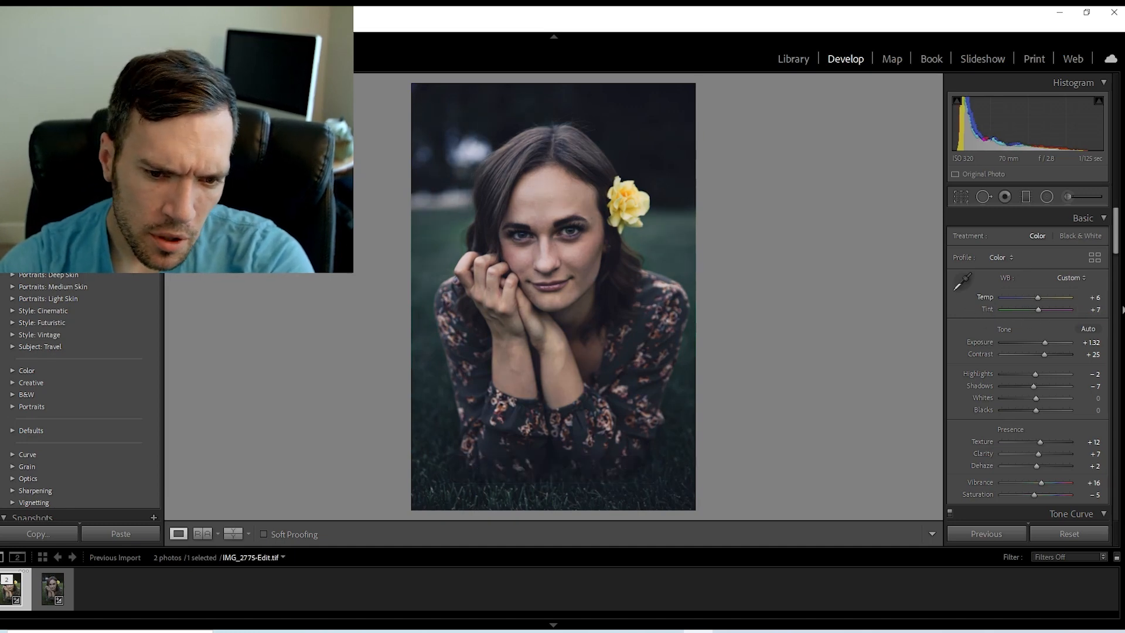
Fine-tune the saturation of the warm skin tones in the HSL settings, and bring up the luminance adjustments.
scroll(1028, 351, down, 10)
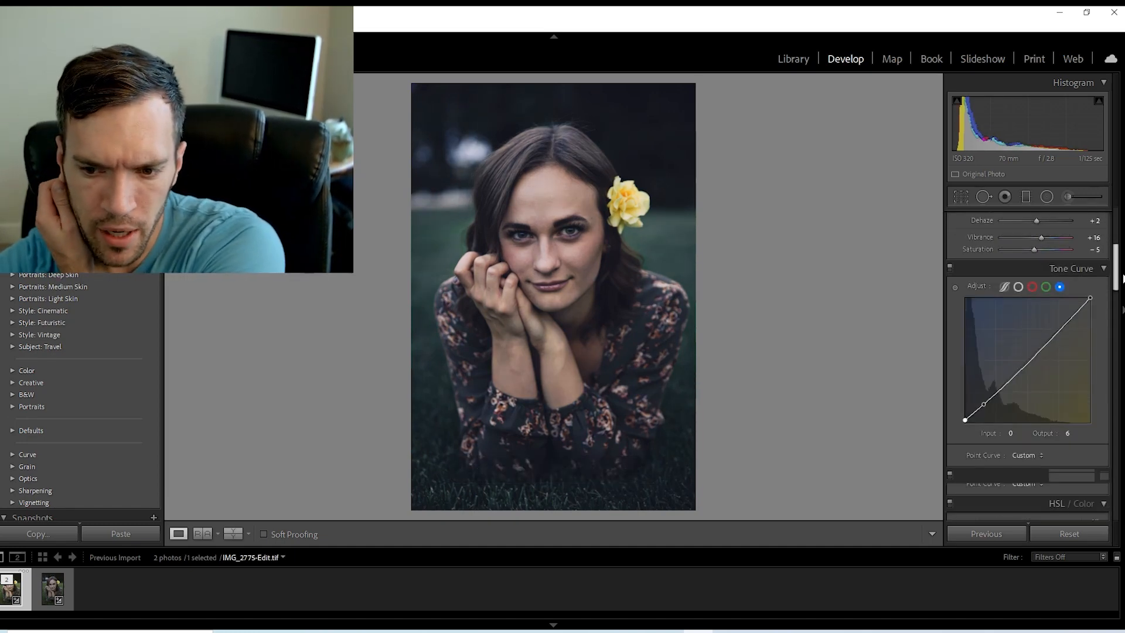
click(1002, 255)
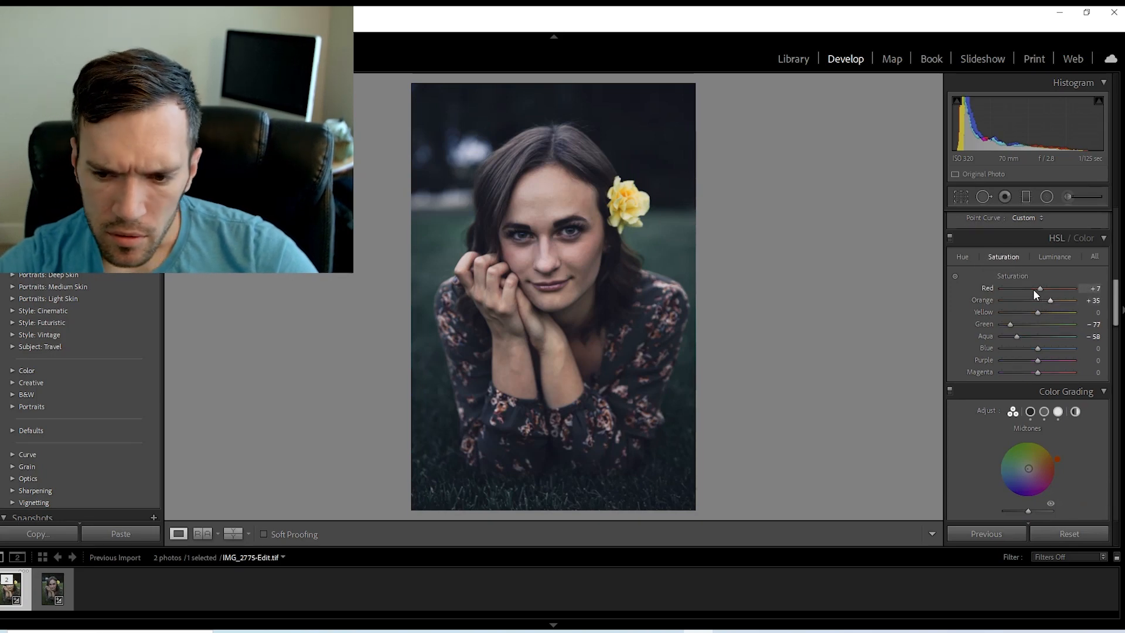
drag(1040, 289, 1057, 300)
click(1052, 257)
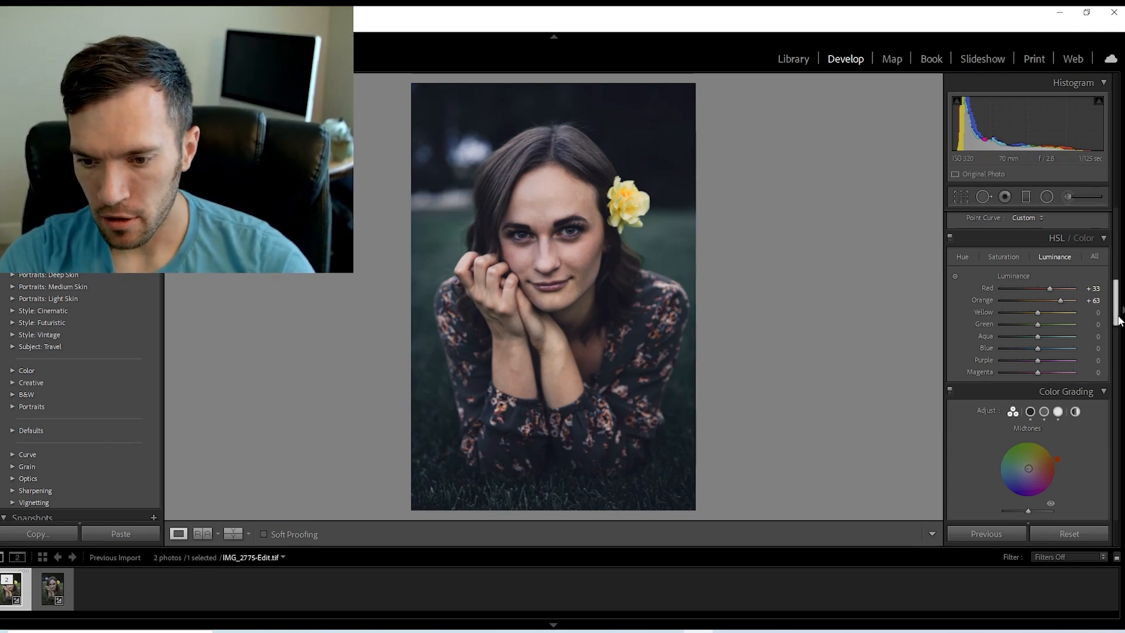
Turn the color grading off and back on to compare the photo with and without it.
scroll(1115, 319, down, 3)
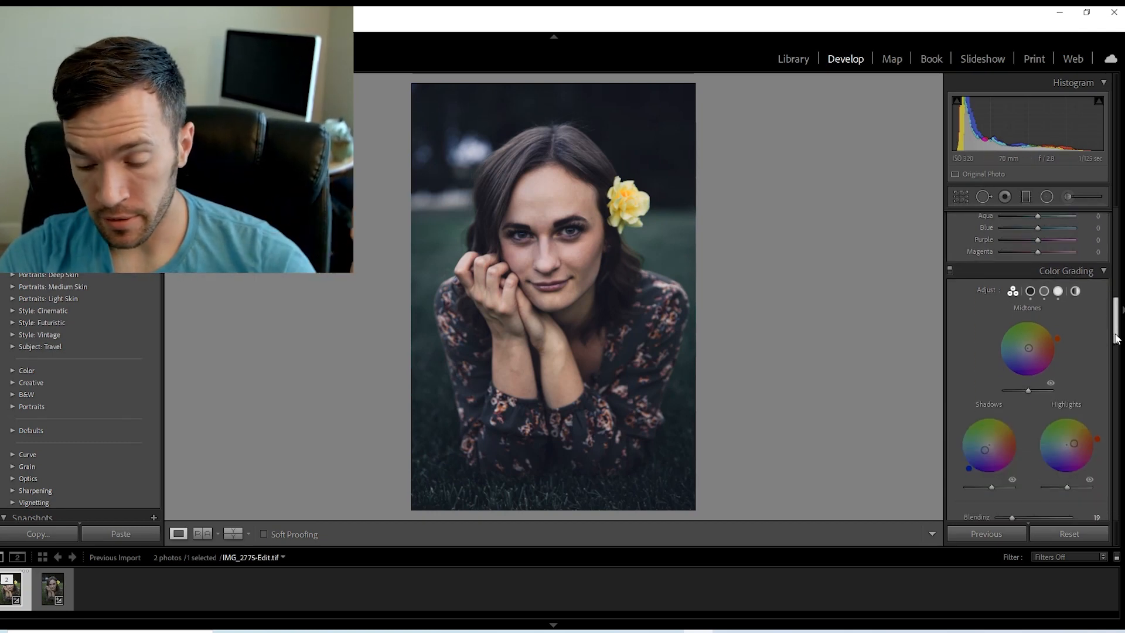
click(950, 270)
click(950, 270)
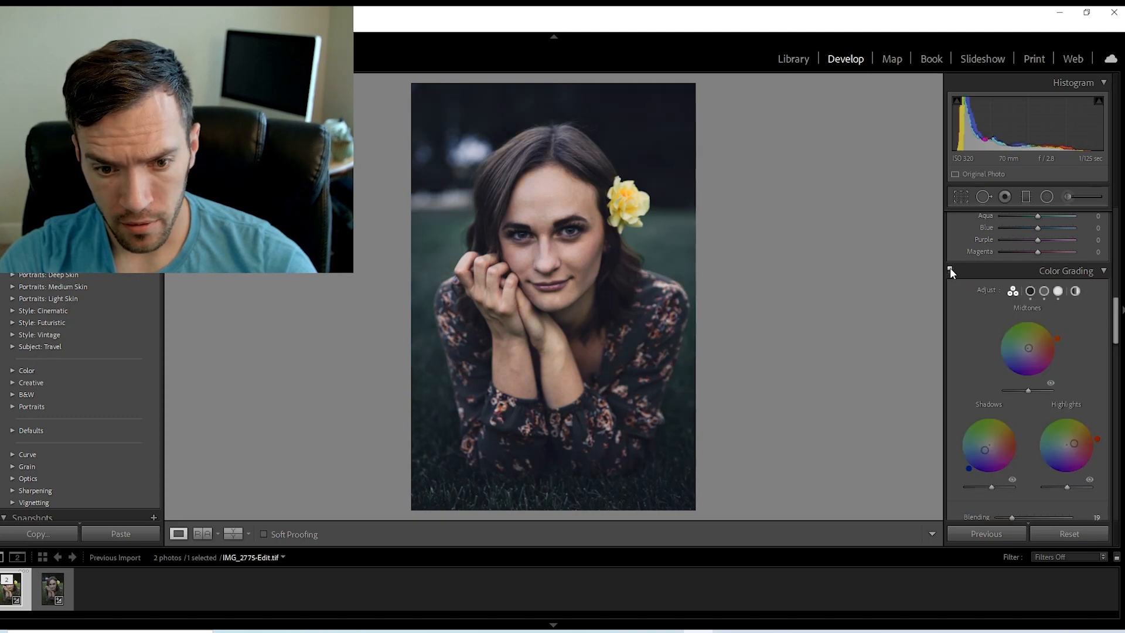
Nudge the photo's Exposure down and back to +1.32, and reduce the Contrast to +19.
scroll(986, 318, up, 10)
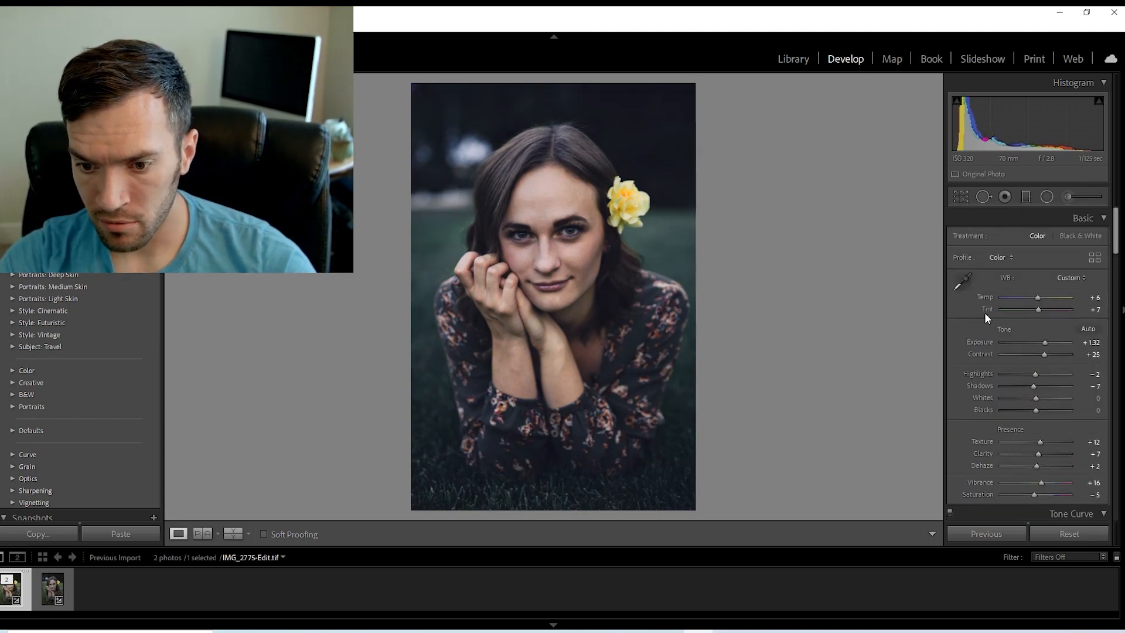
click(982, 343)
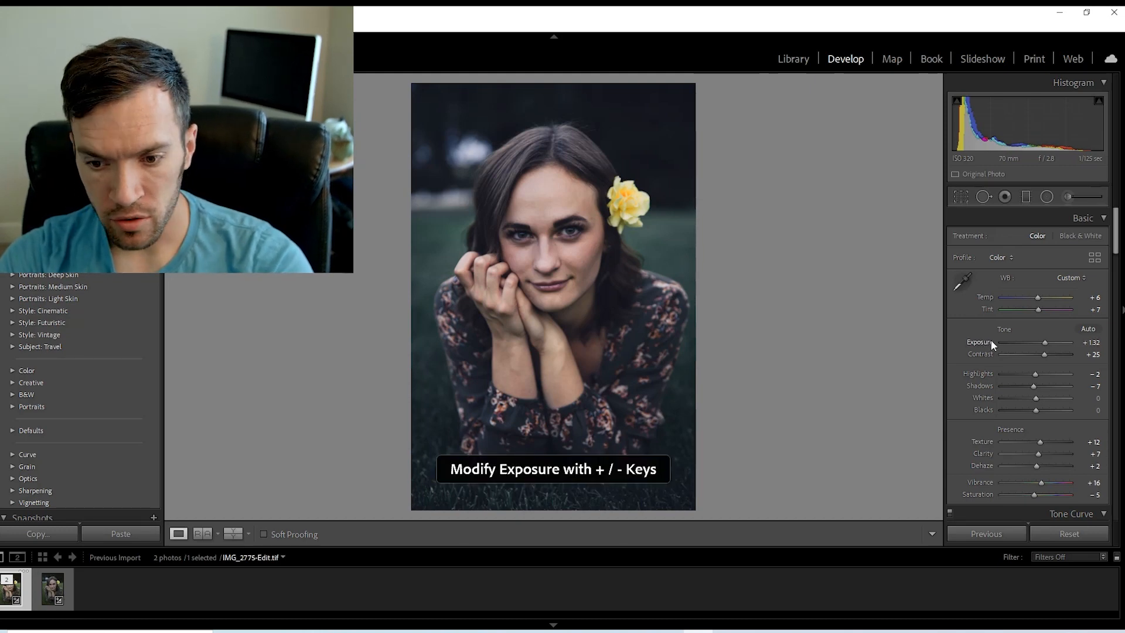
key(minus)
key(plus)
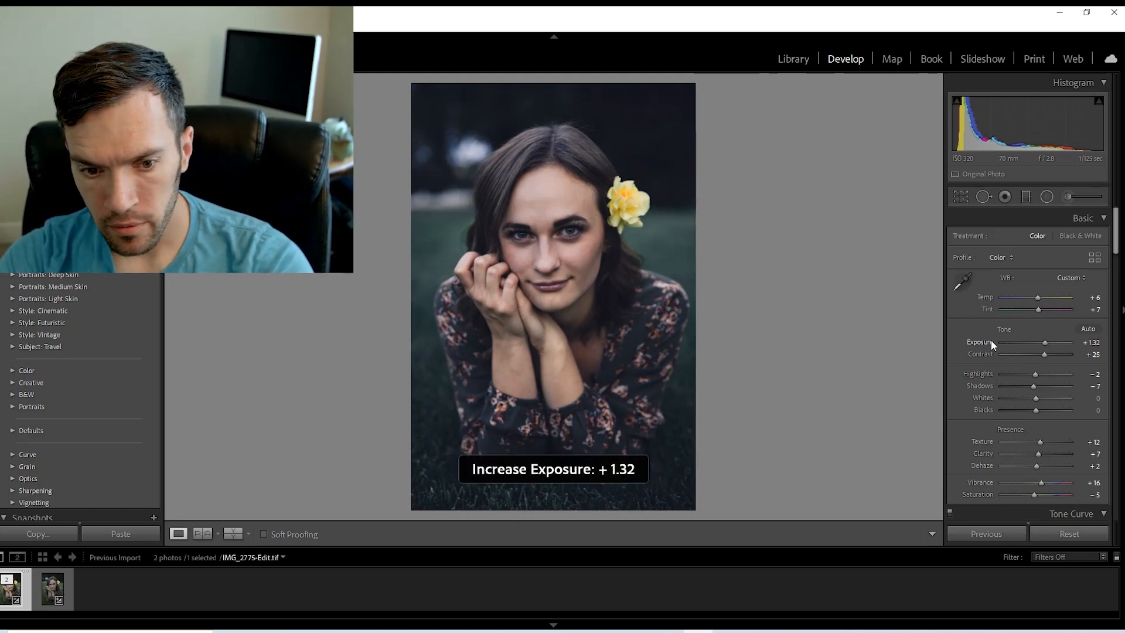
drag(1044, 354, 1040, 354)
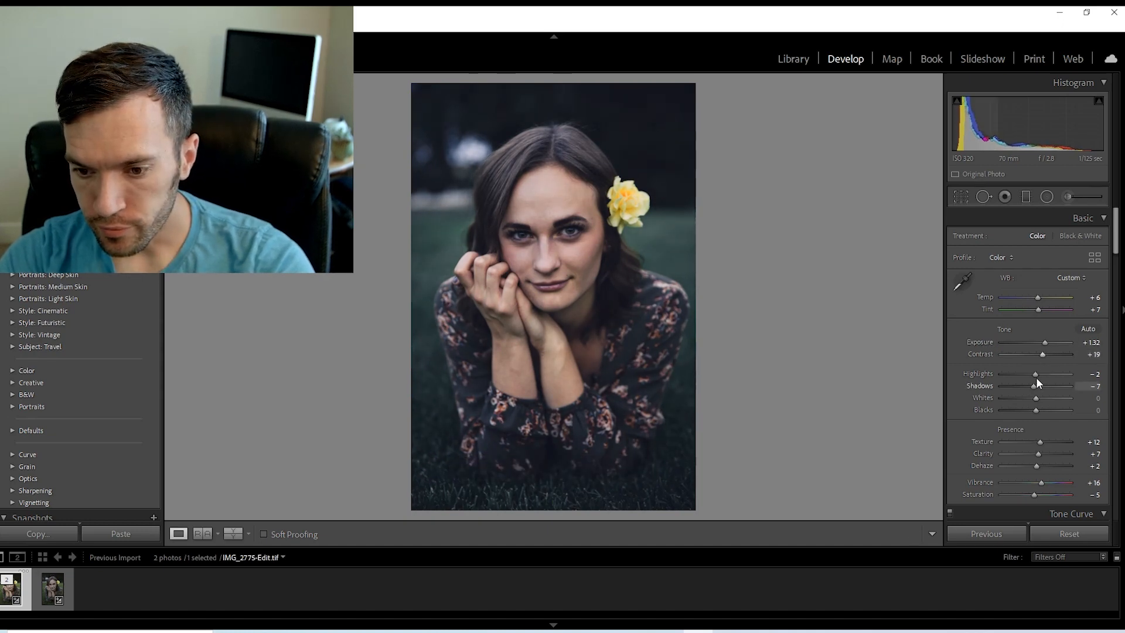